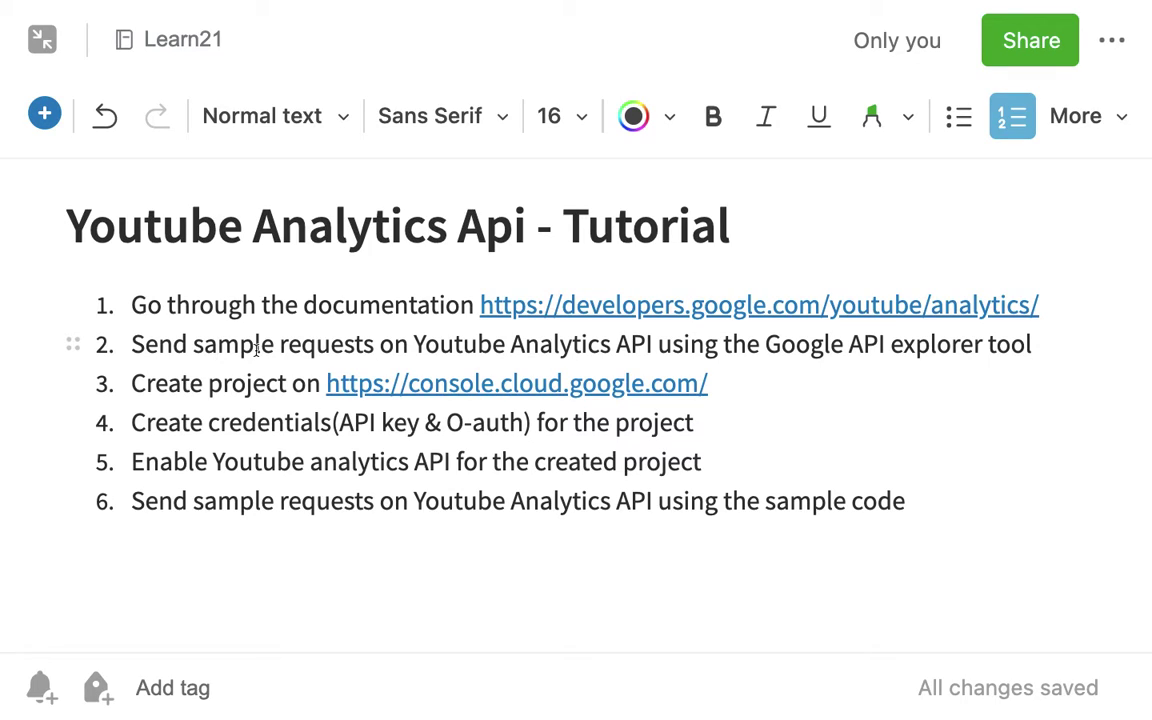
- Read through the six YouTube Analytics tutorial steps in the Evernote note
drag(127, 305, 555, 535)
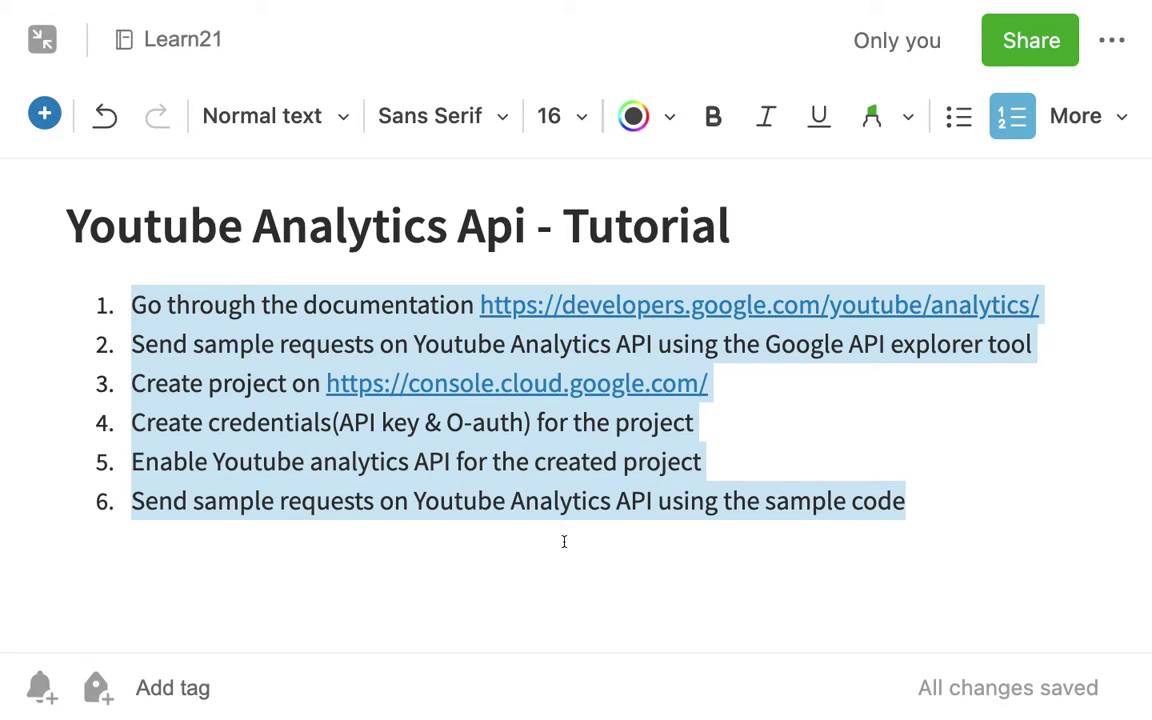
triple_click(420, 345)
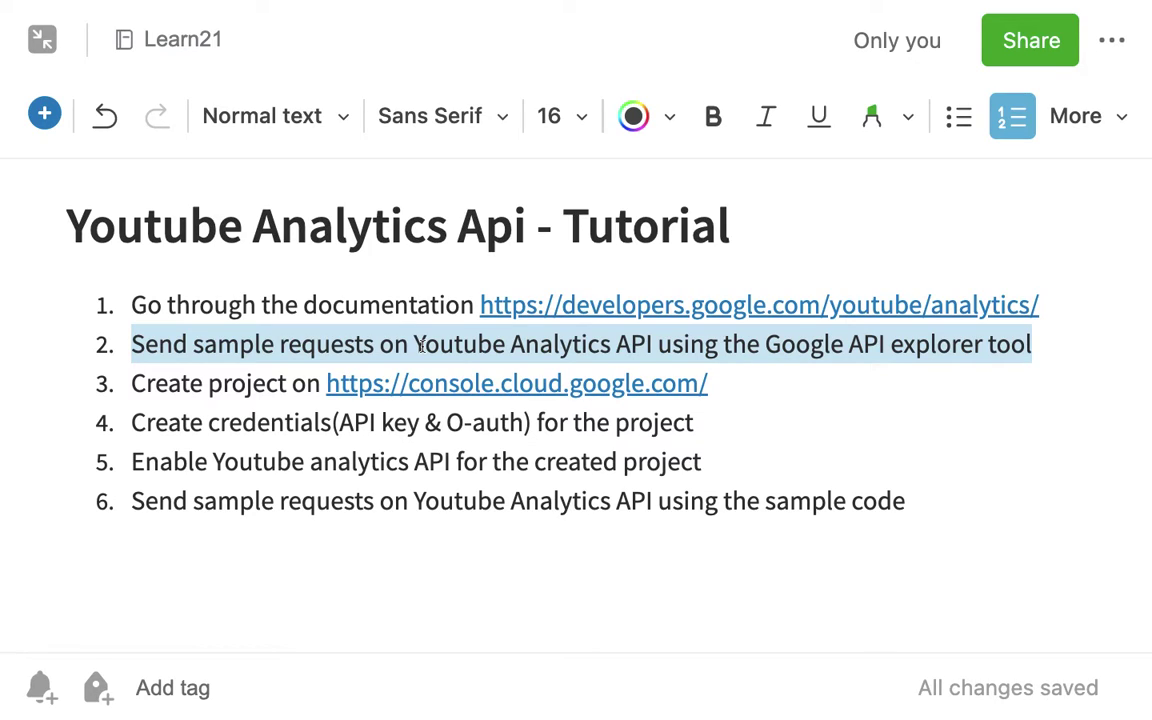
drag(127, 383, 717, 535)
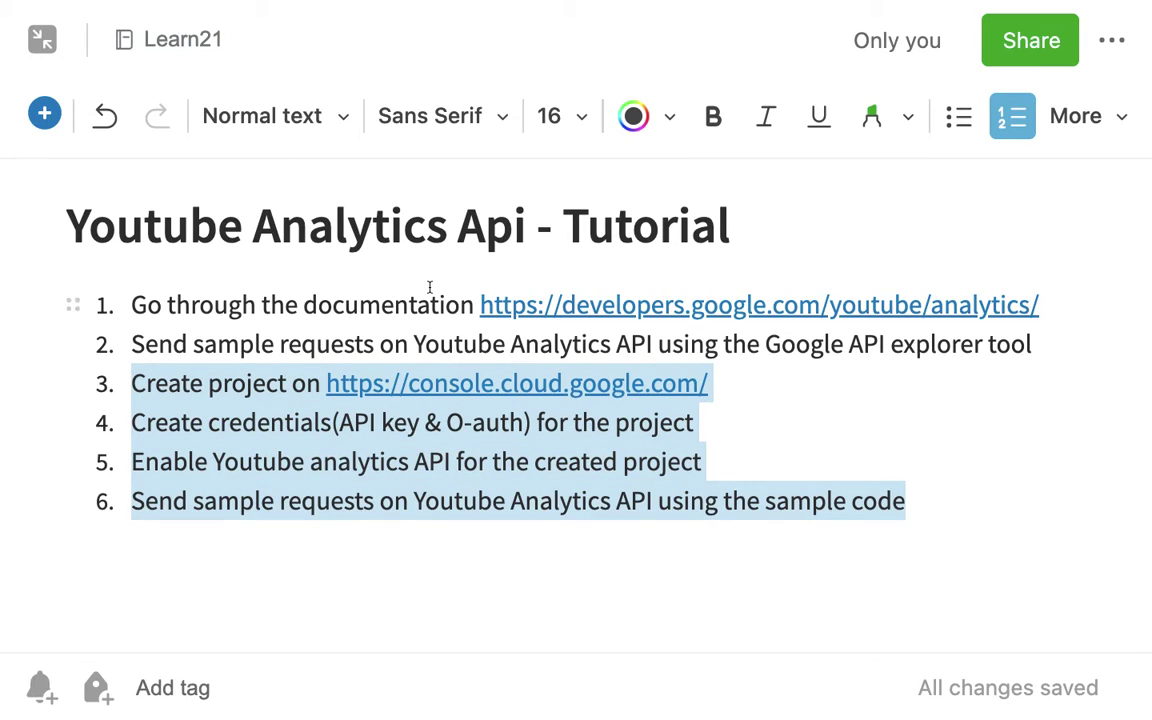
- Copy the developers.google.com documentation link from step 1 and move to Firefox
mouse_move(529, 324)
drag(1049, 314, 482, 296)
key(super+c)
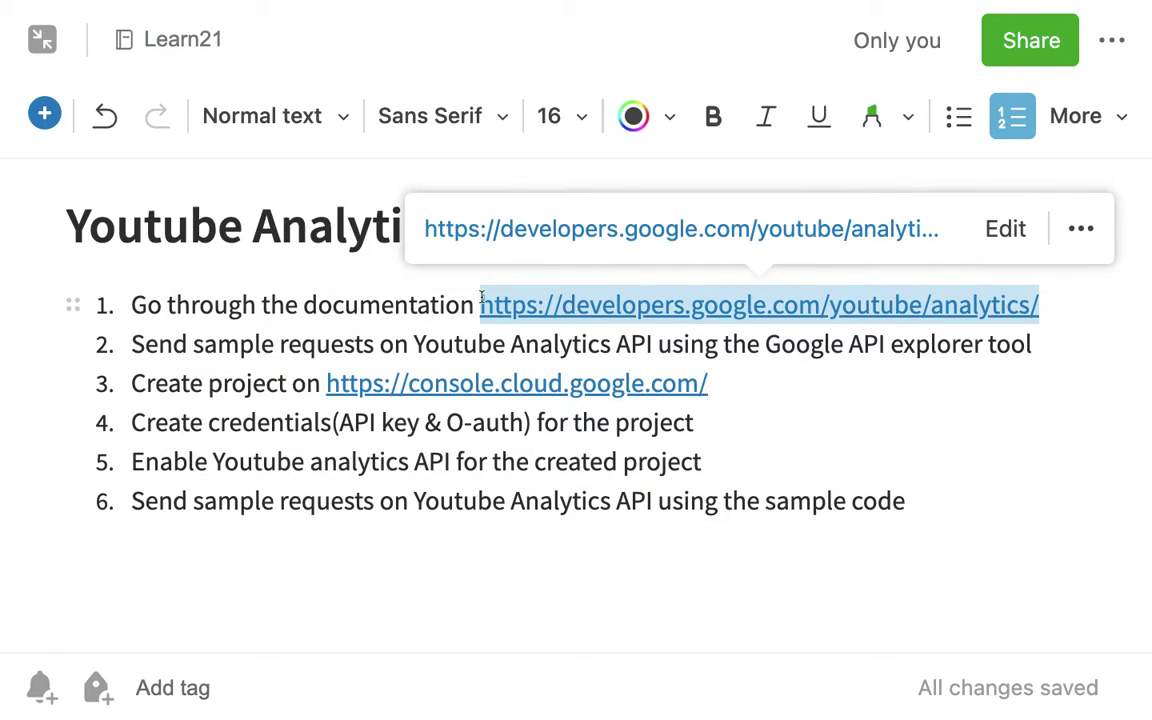
key(super+Tab)
key(super+Tab)
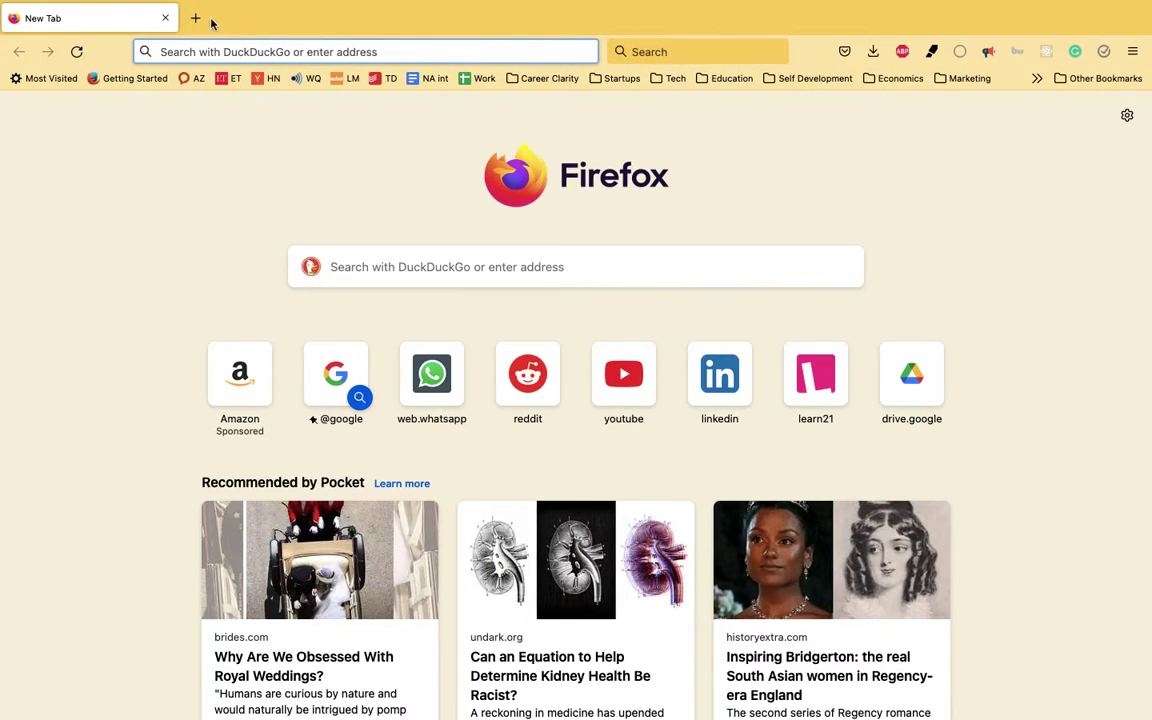
- Load the copied YouTube Analytics documentation URL in a new browser tab
click(196, 18)
key(super+v)
key(Return)
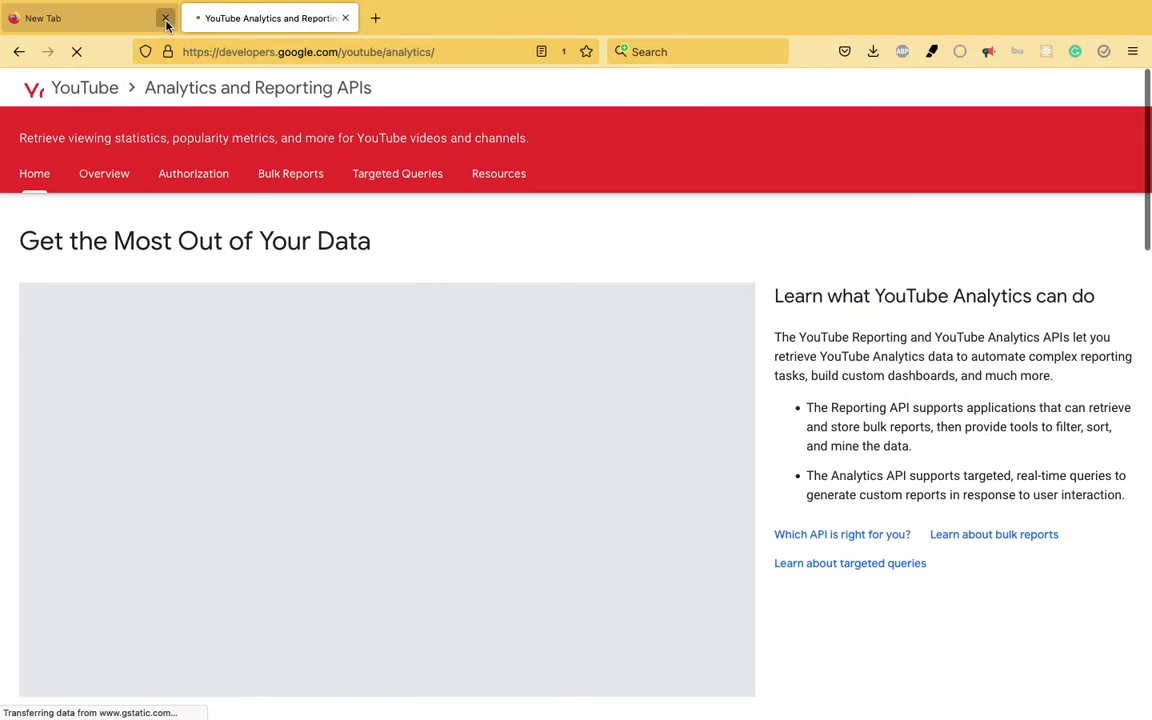
click(165, 18)
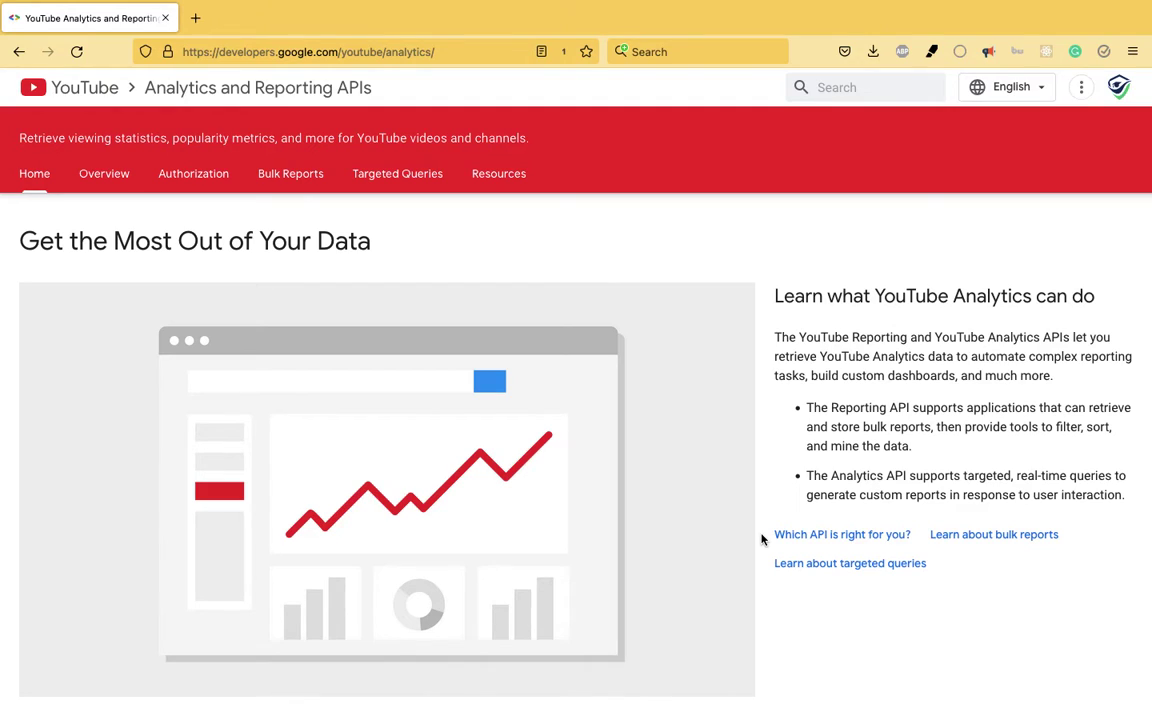
- Mark the Analytics API bullet about real-time queries in orange
scroll(779, 503, down, 1)
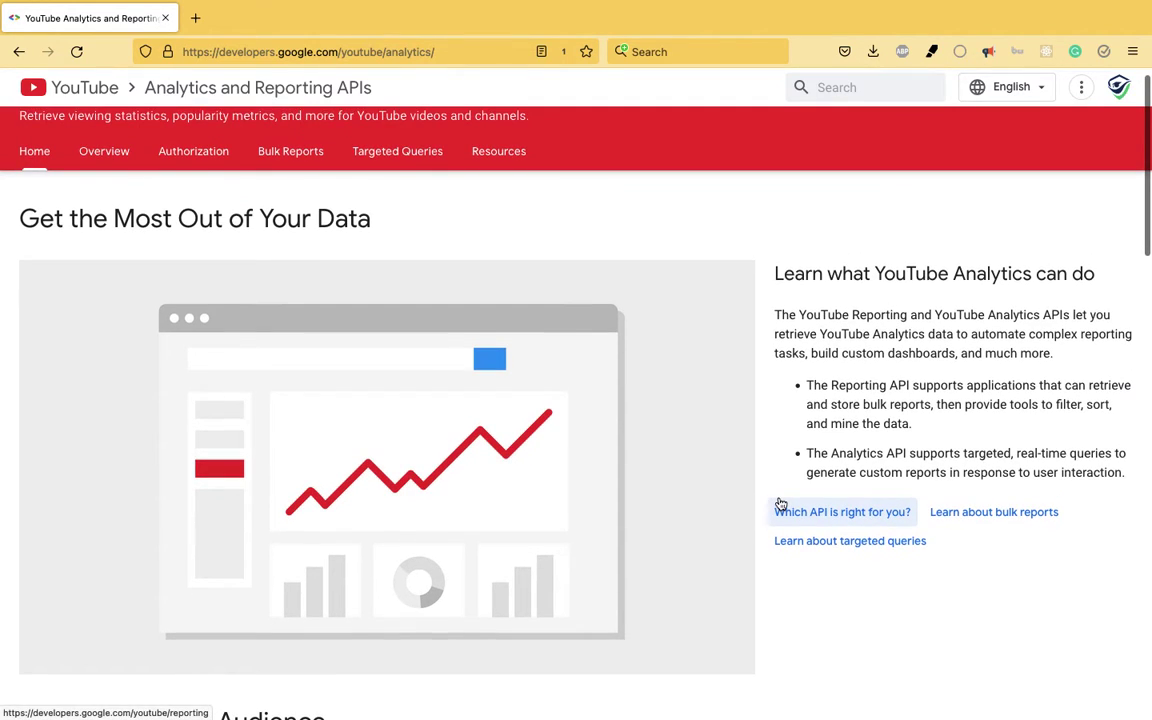
scroll(781, 503, down, 1)
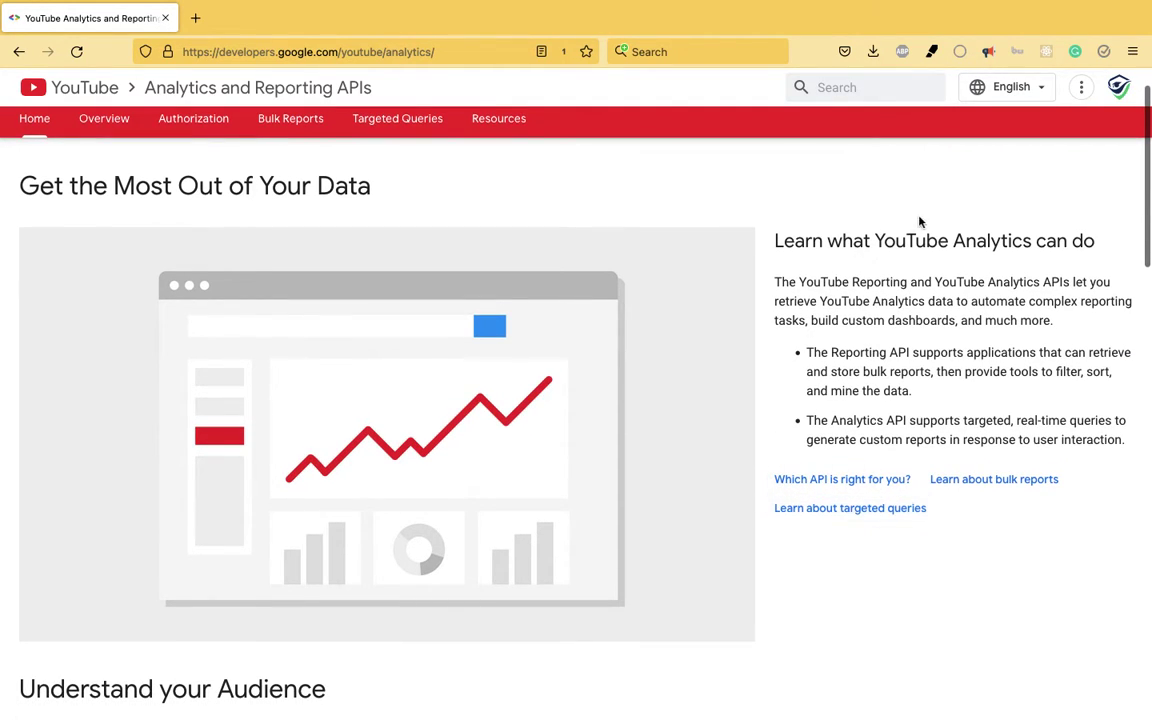
scroll(867, 320, down, 1)
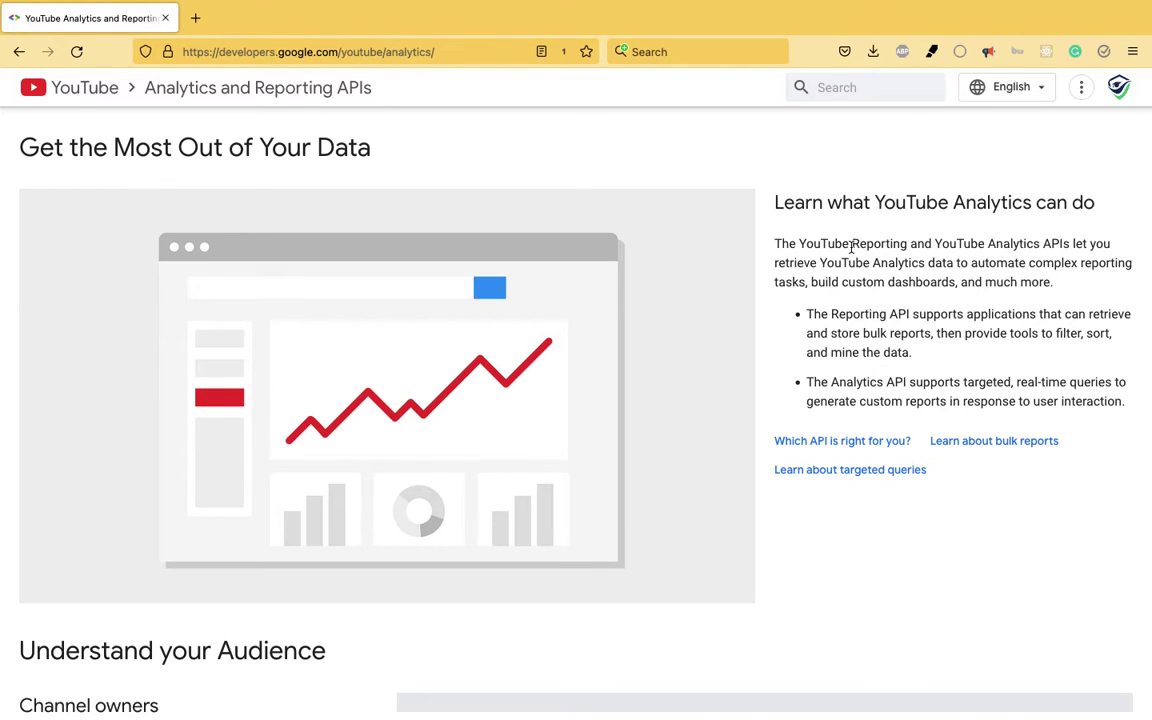
scroll(856, 272, down, 1)
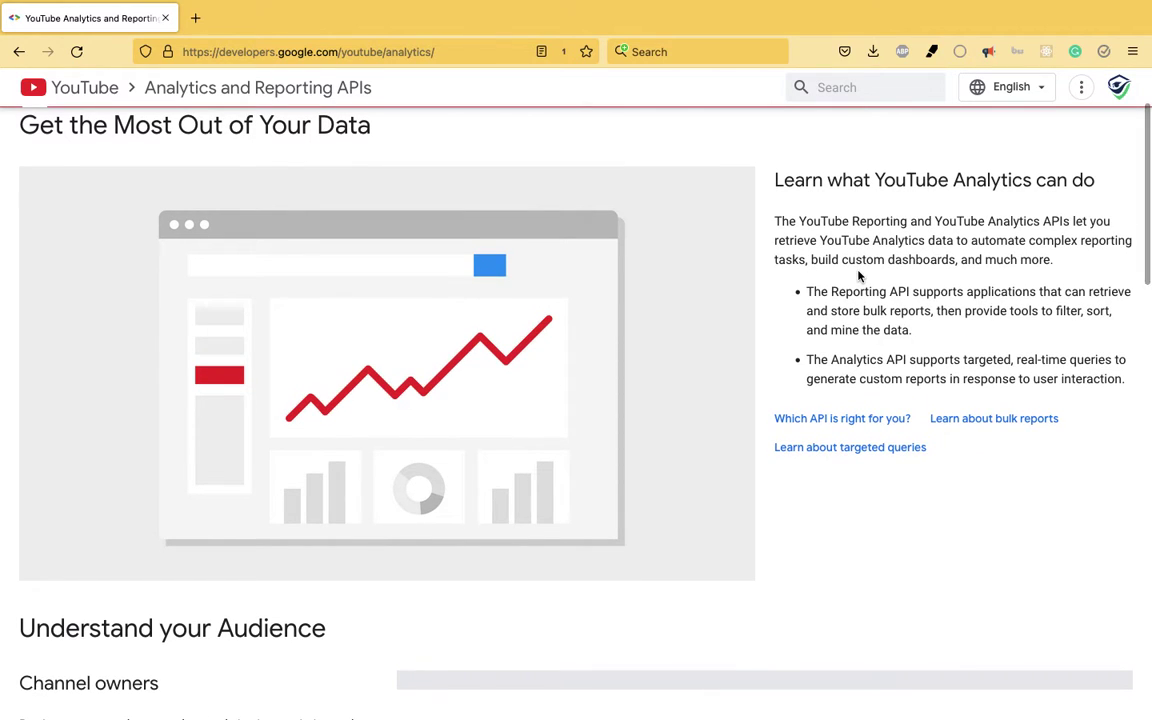
scroll(858, 276, down, 1)
scroll(858, 290, down, 1)
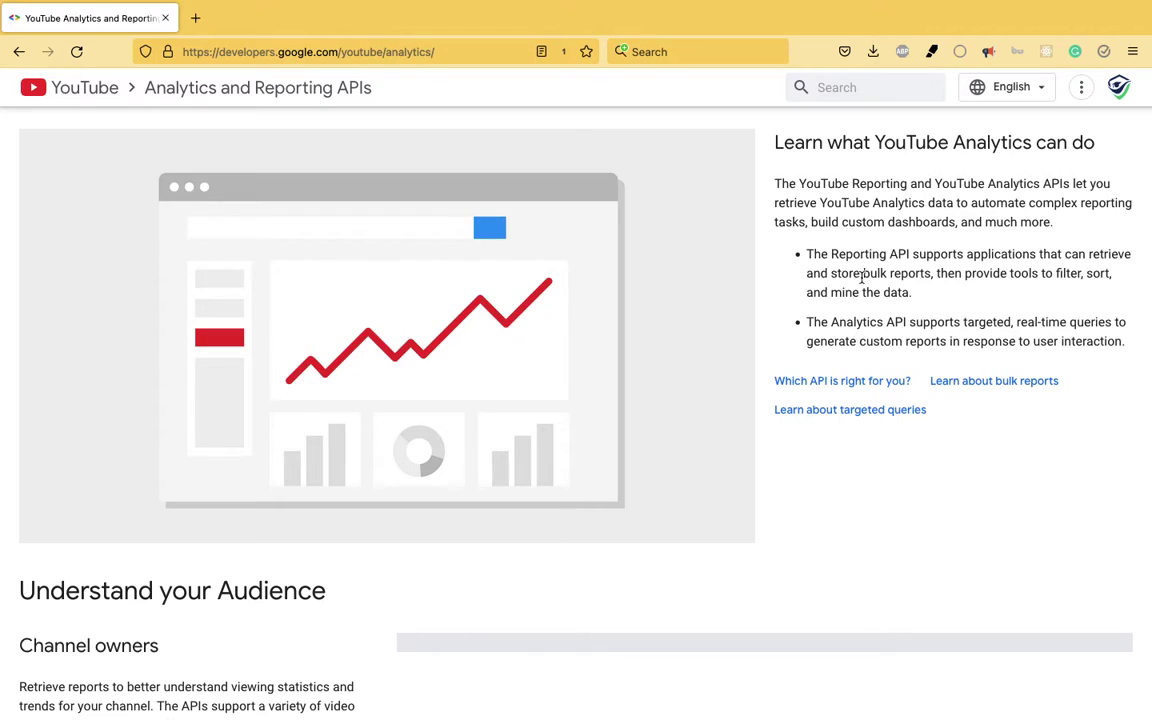
triple_click(864, 276)
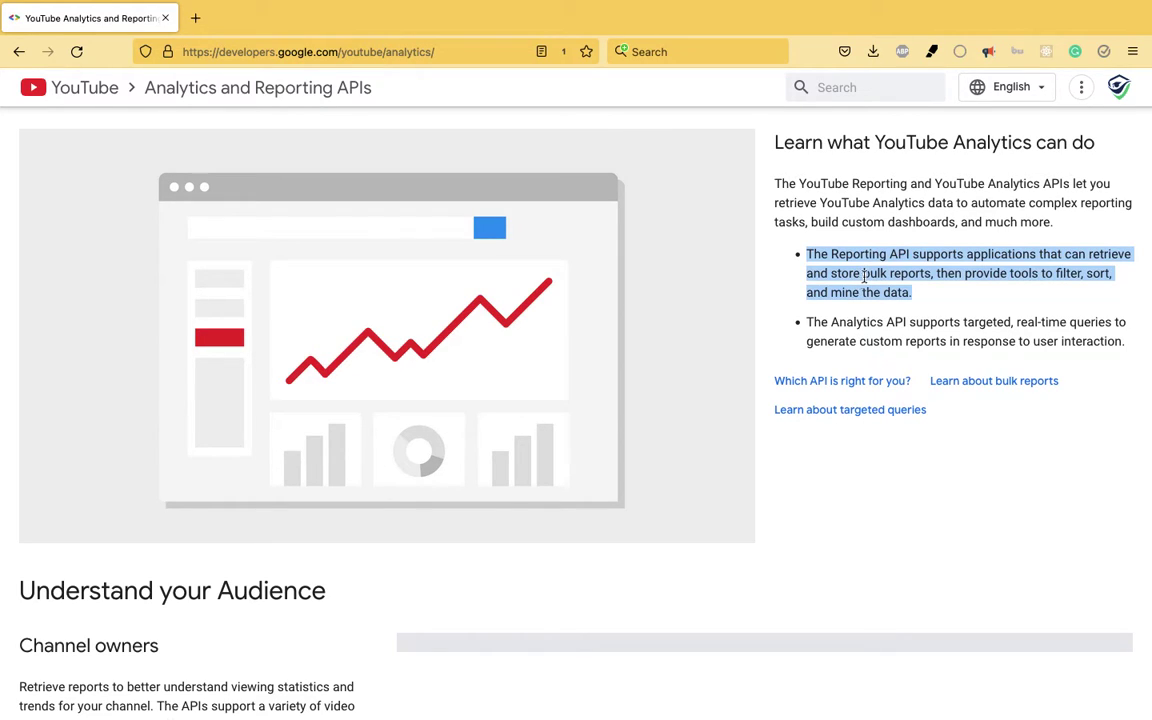
triple_click(851, 336)
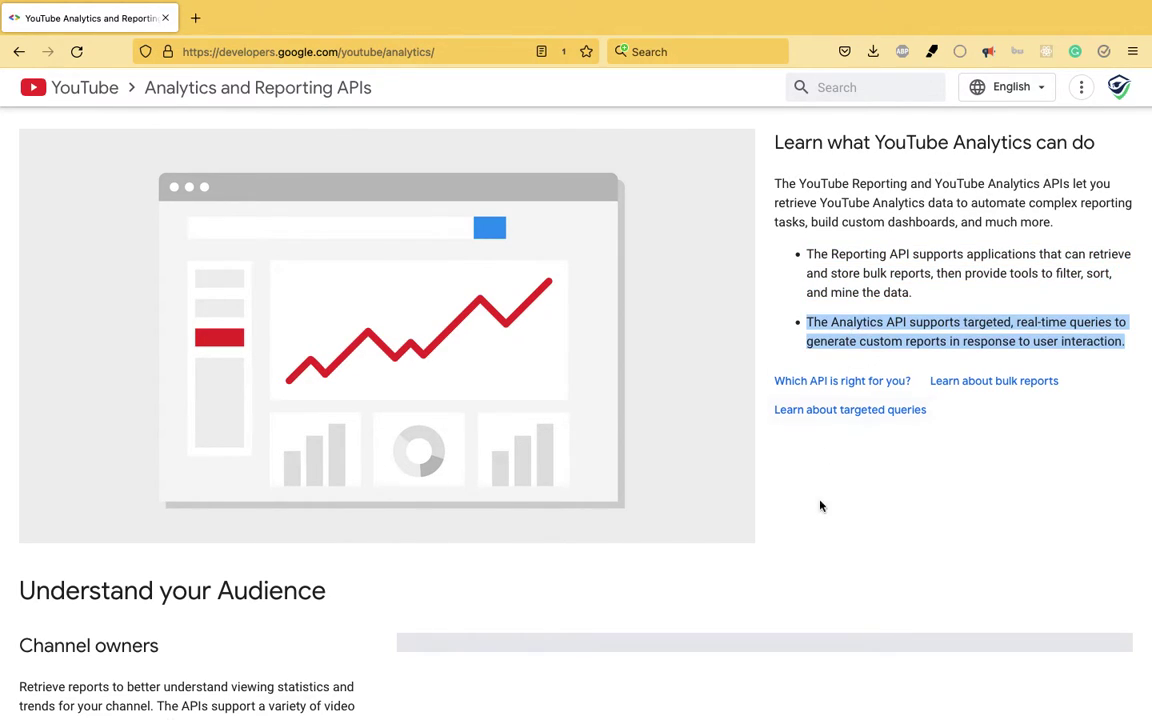
scroll(822, 540, down, 1)
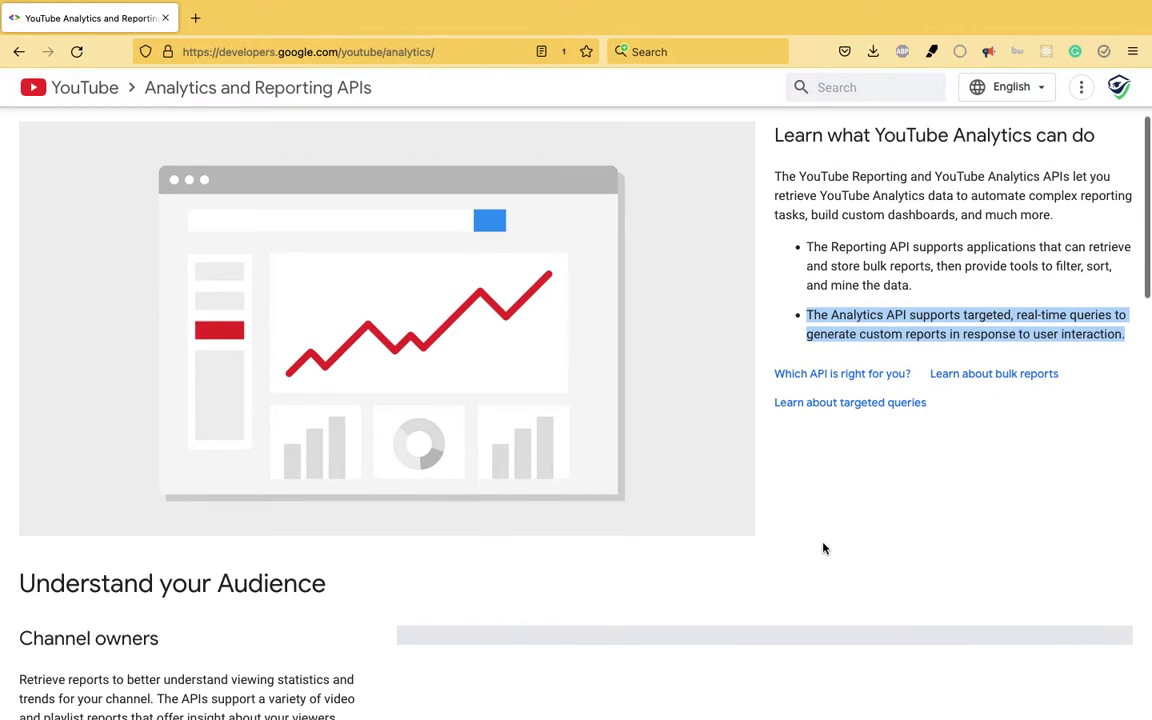
right_click(861, 337)
click(872, 540)
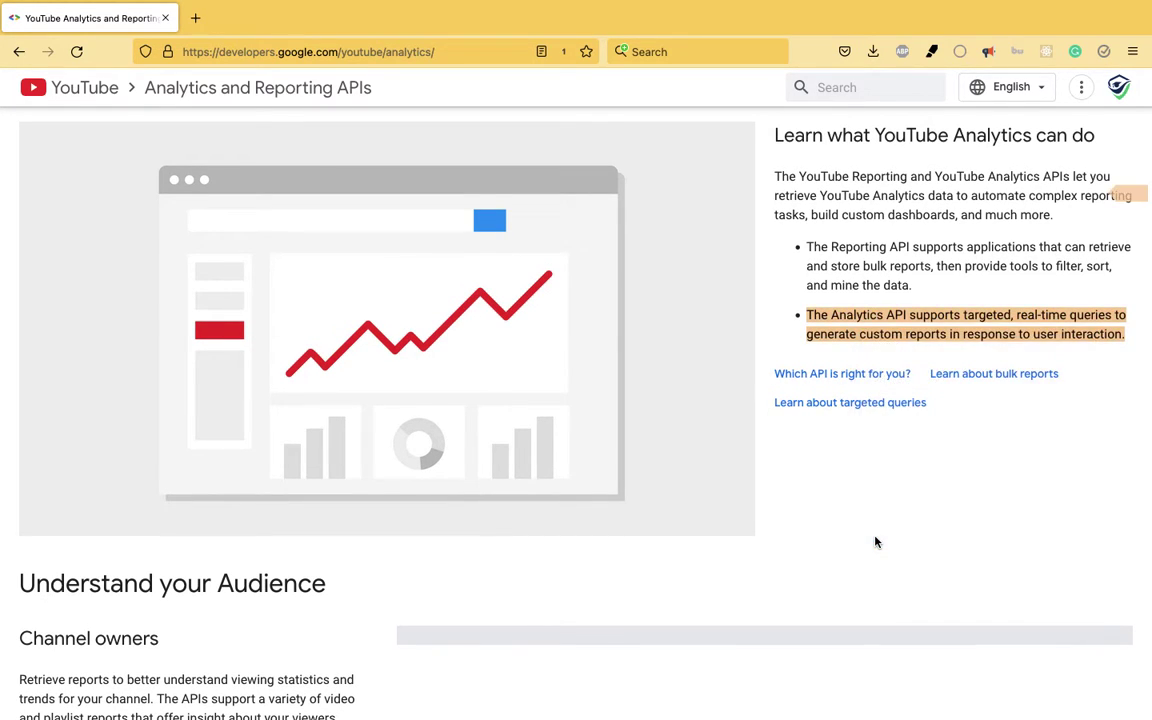
scroll(875, 543, down, 3)
scroll(875, 543, down, 4)
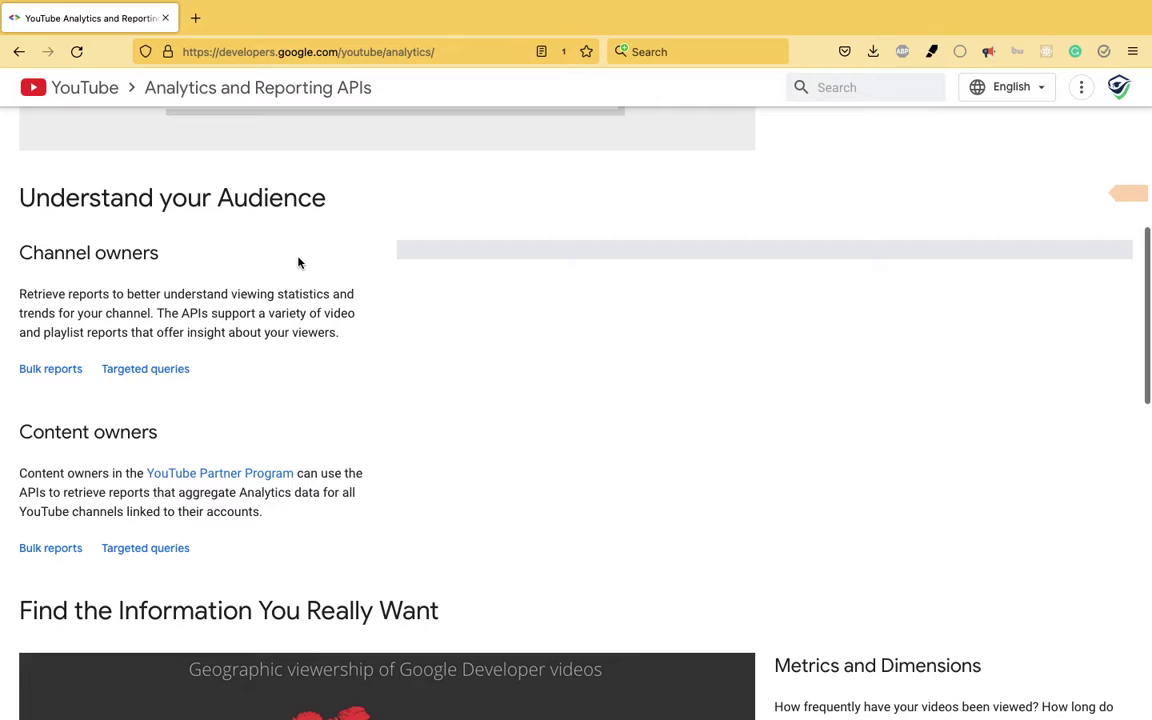
- Review the Channel owners paragraph and the Metrics and Dimensions section, then return to Evernote
triple_click(225, 299)
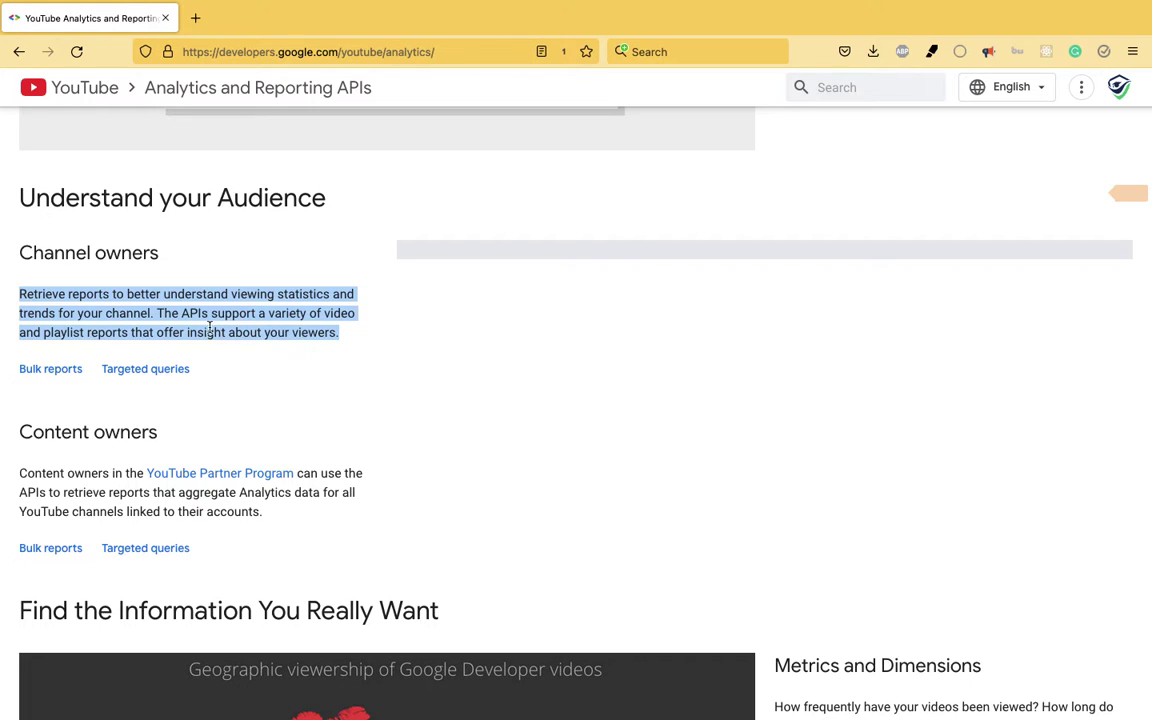
scroll(323, 399, down, 5)
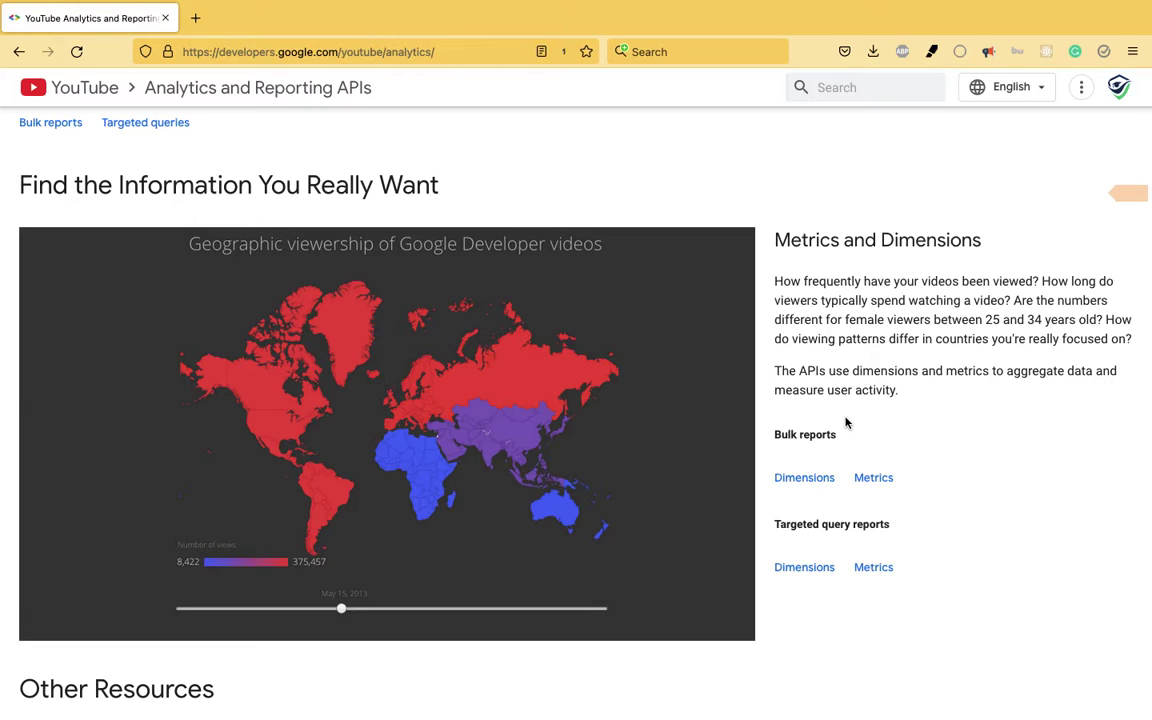
double_click(896, 238)
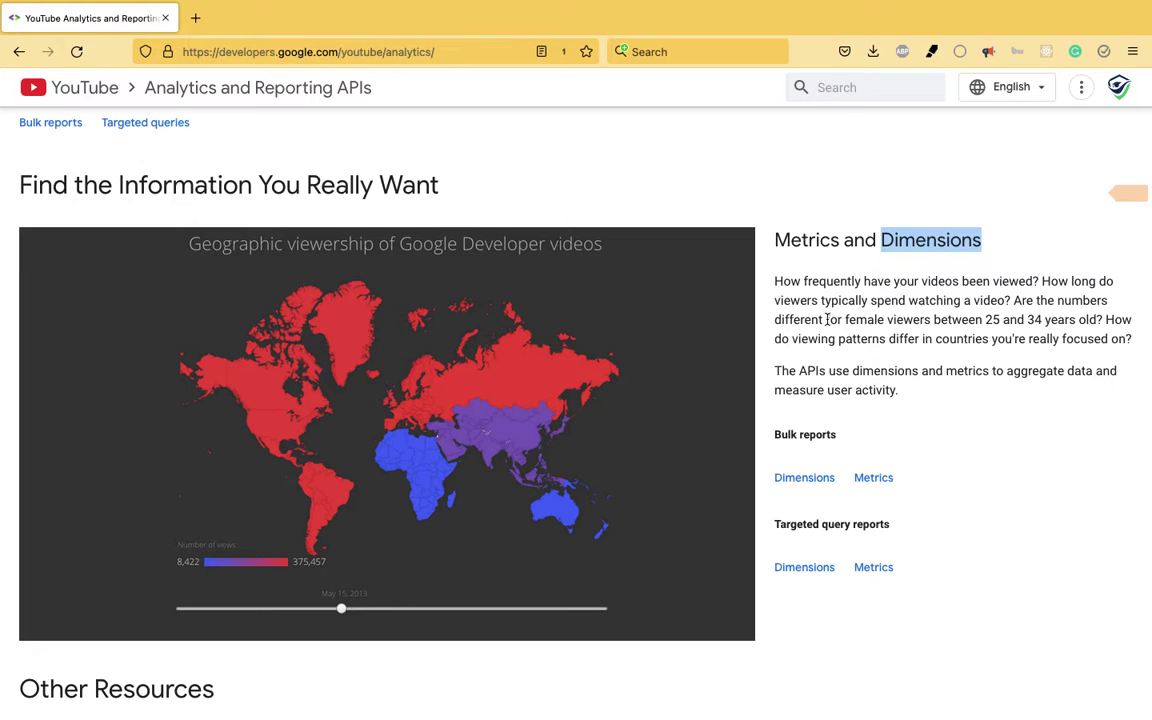
scroll(846, 362, down, 3)
scroll(846, 362, down, 3)
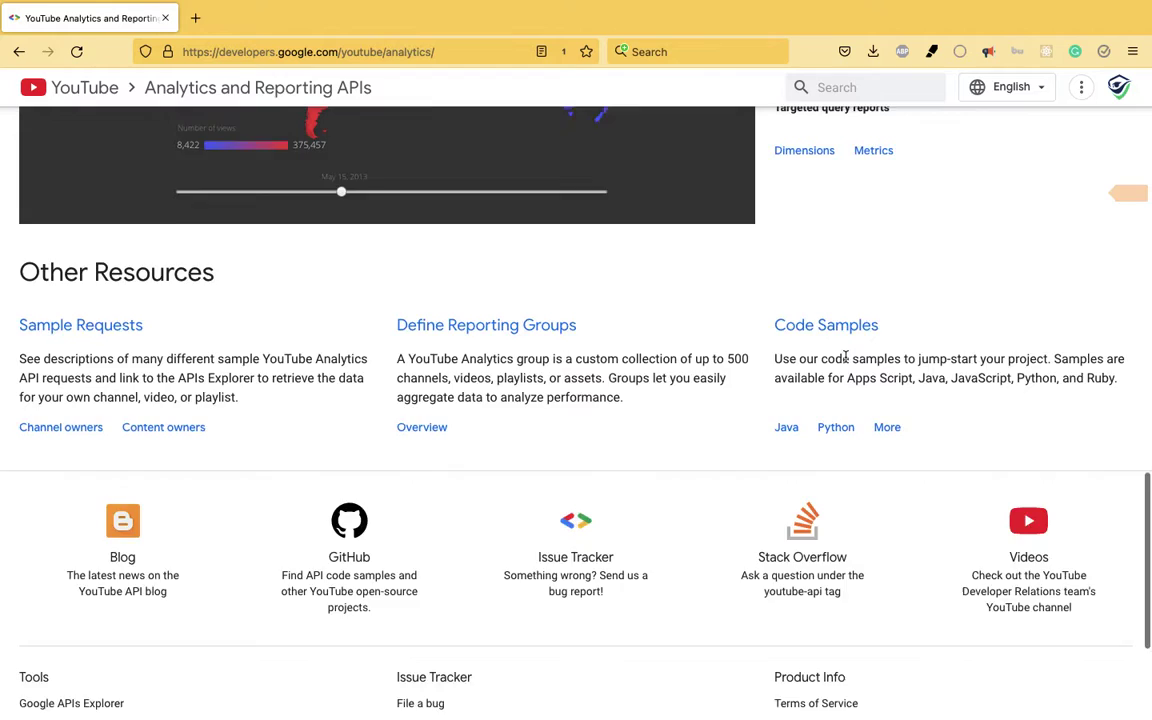
scroll(846, 362, up, 5)
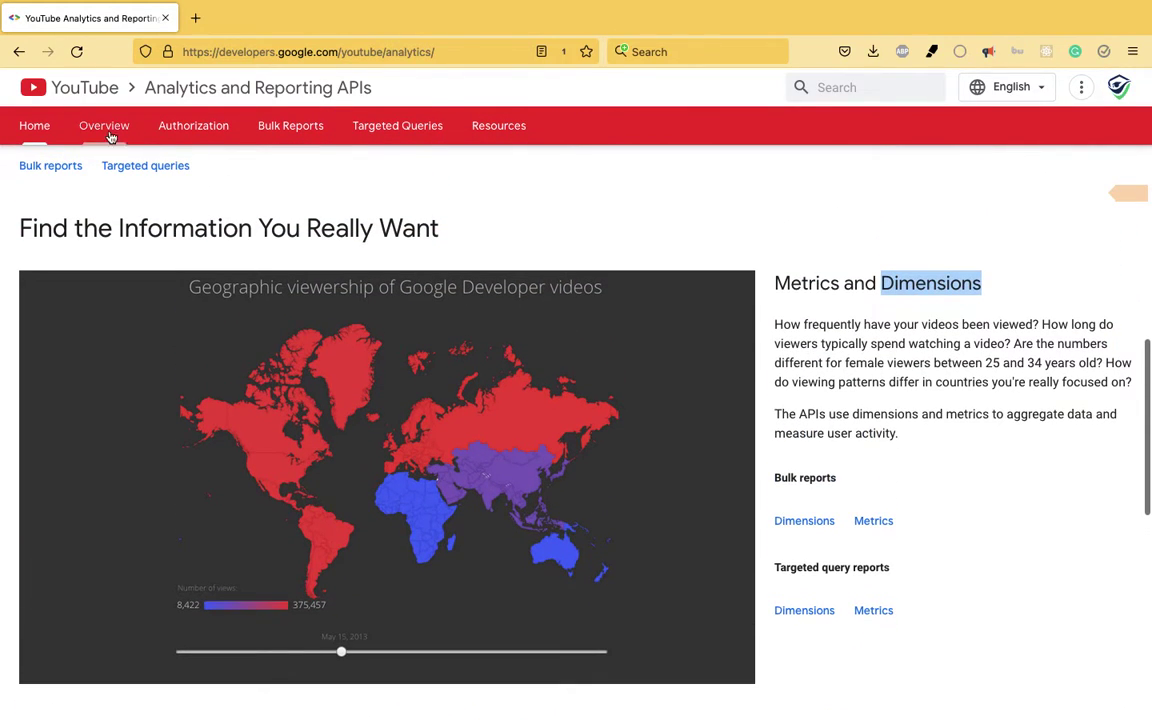
key(ctrl+Left)
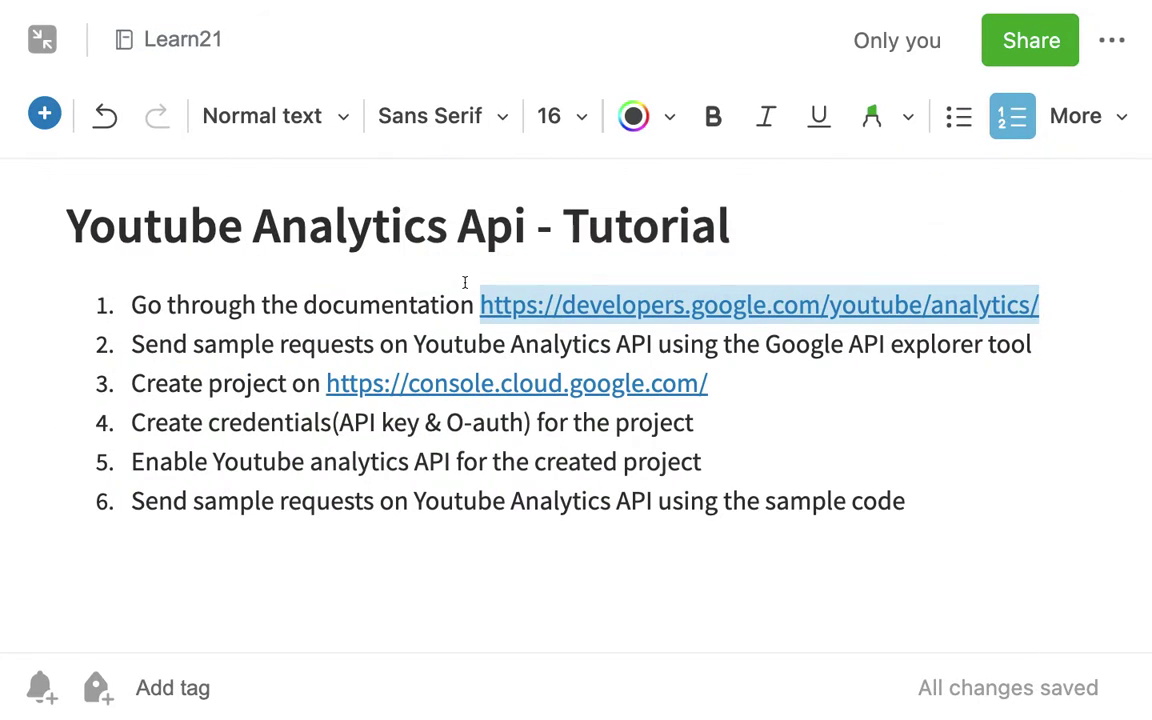
- Go over tutorial steps 2 to 6 and step 1, then open the docs' Overview introduction
double_click(262, 343)
triple_click(262, 343)
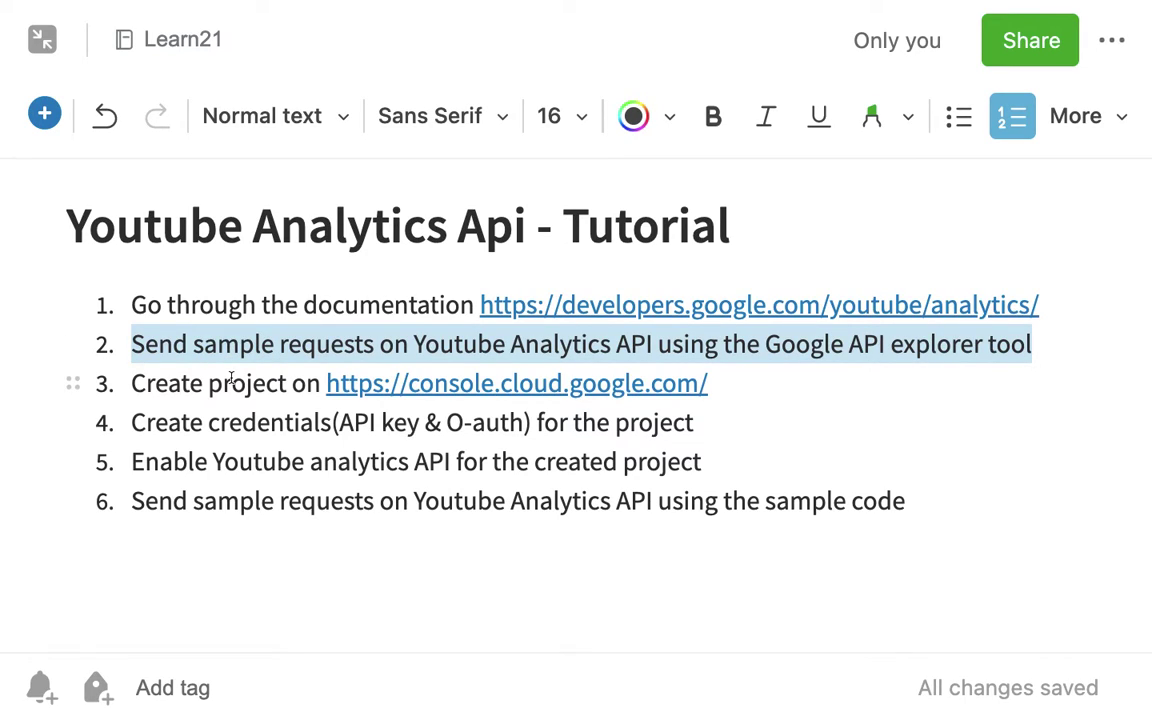
triple_click(236, 385)
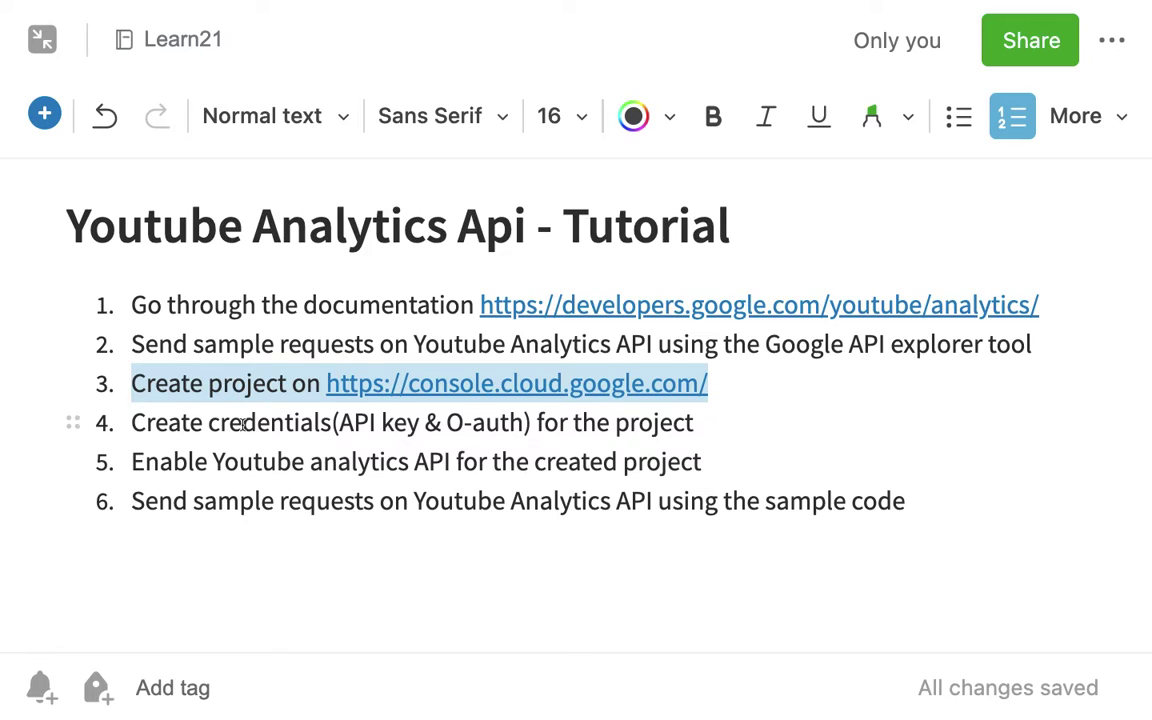
triple_click(242, 424)
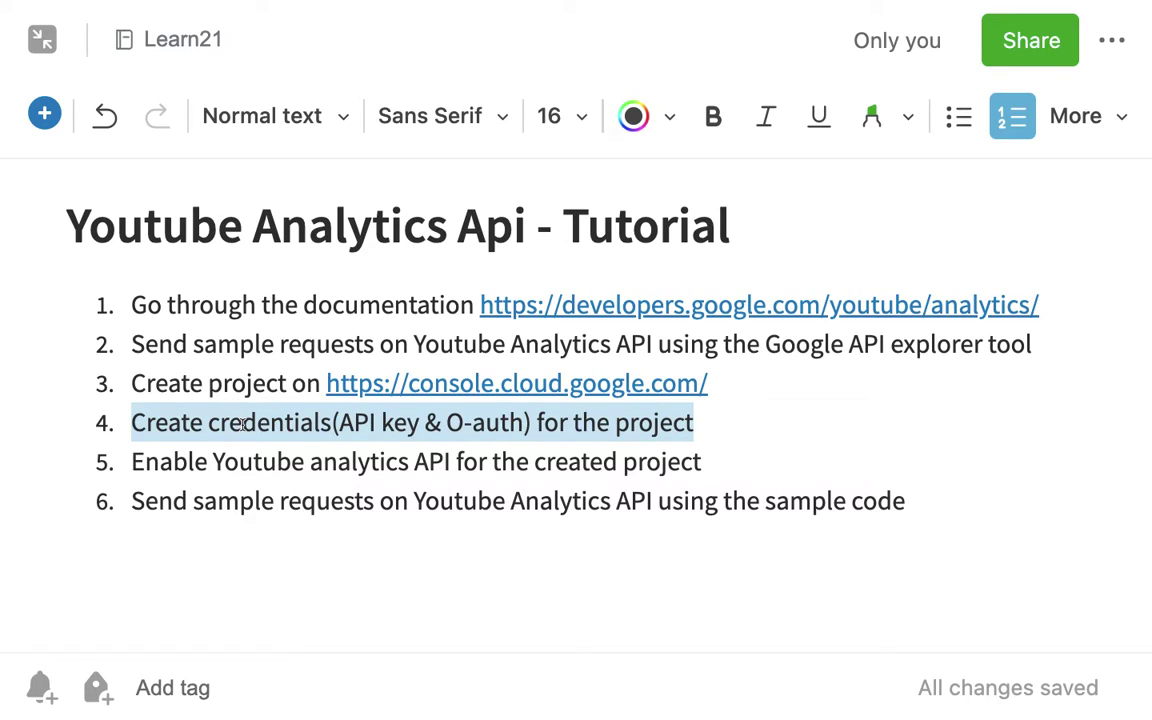
triple_click(244, 462)
click(241, 505)
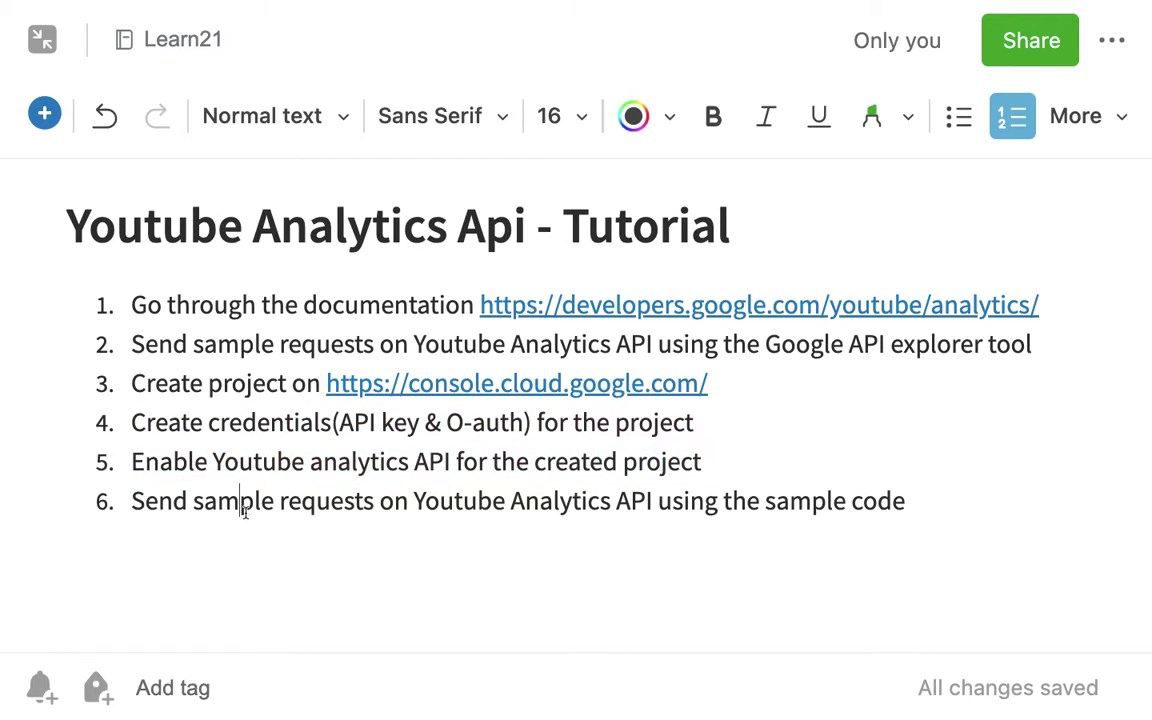
triple_click(244, 505)
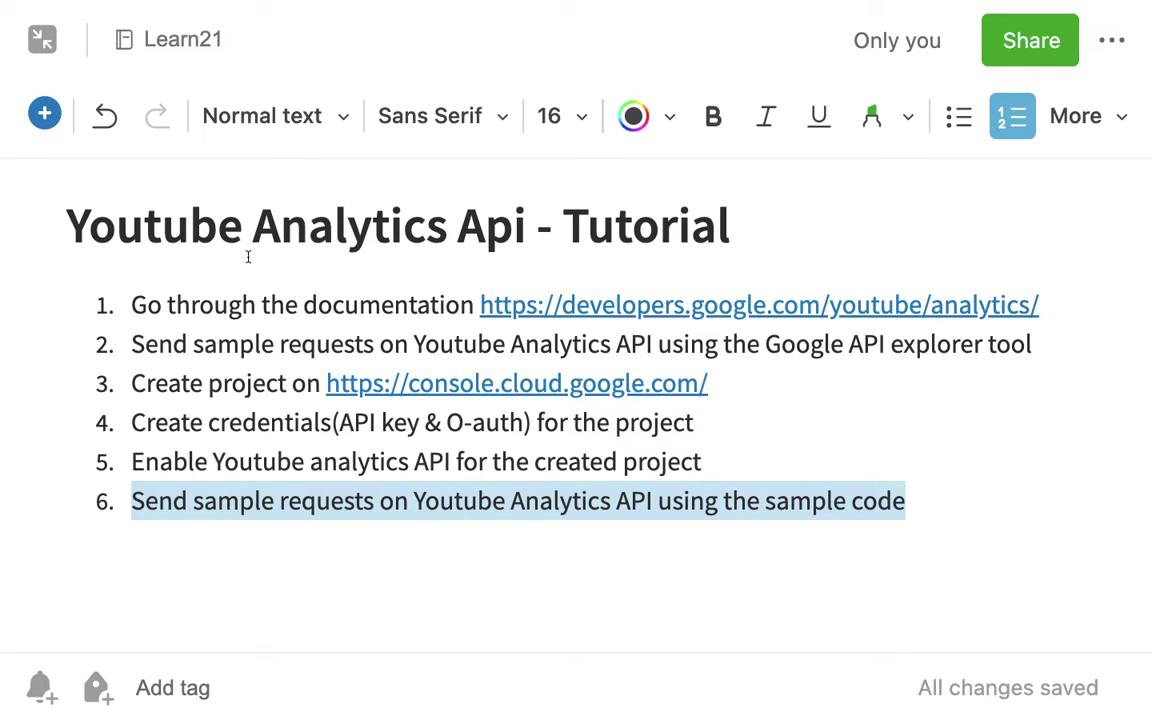
triple_click(207, 303)
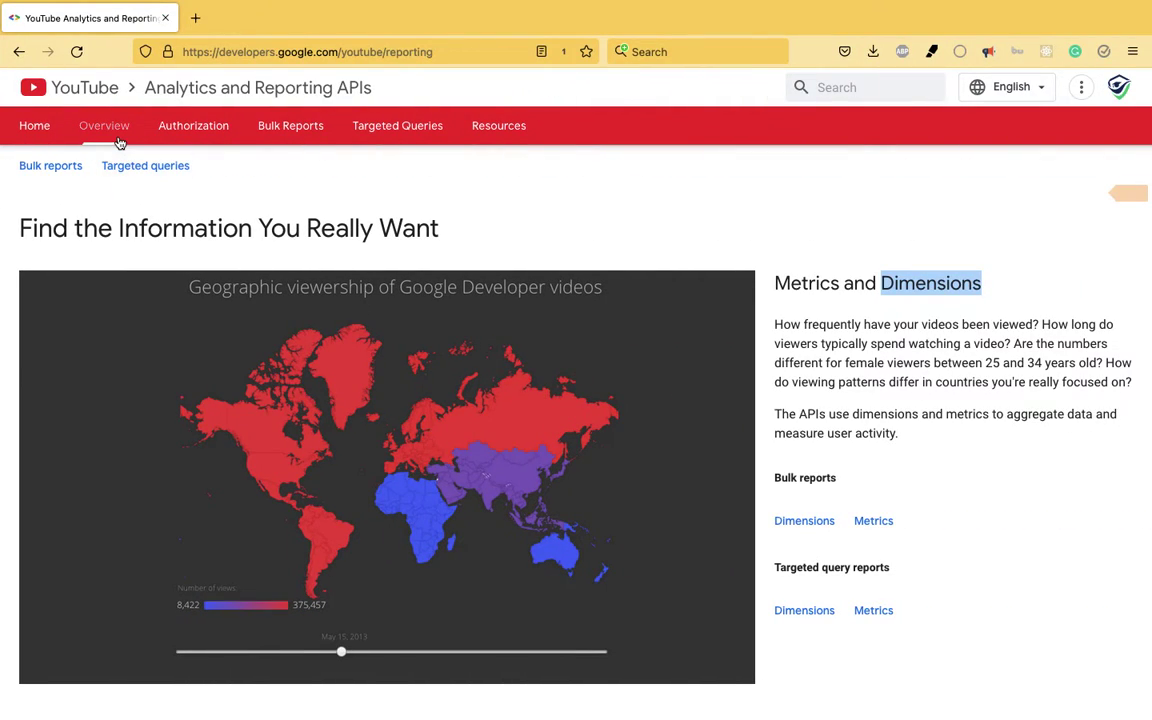
click(110, 137)
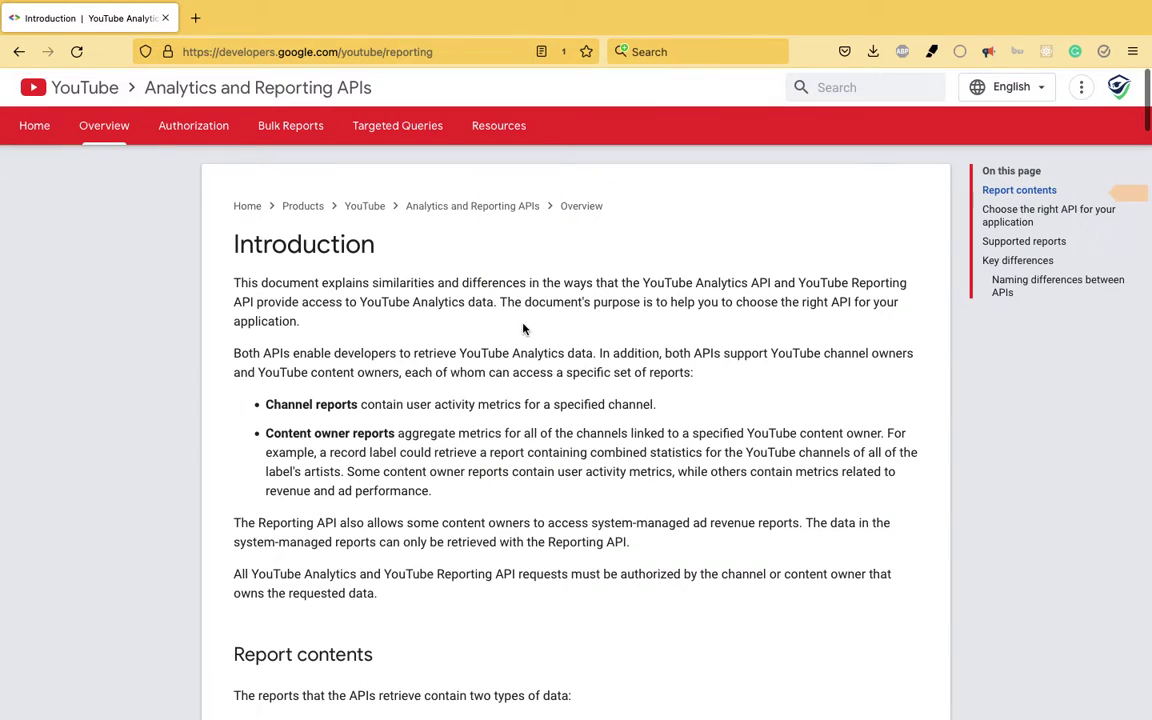
scroll(451, 412, down, 1)
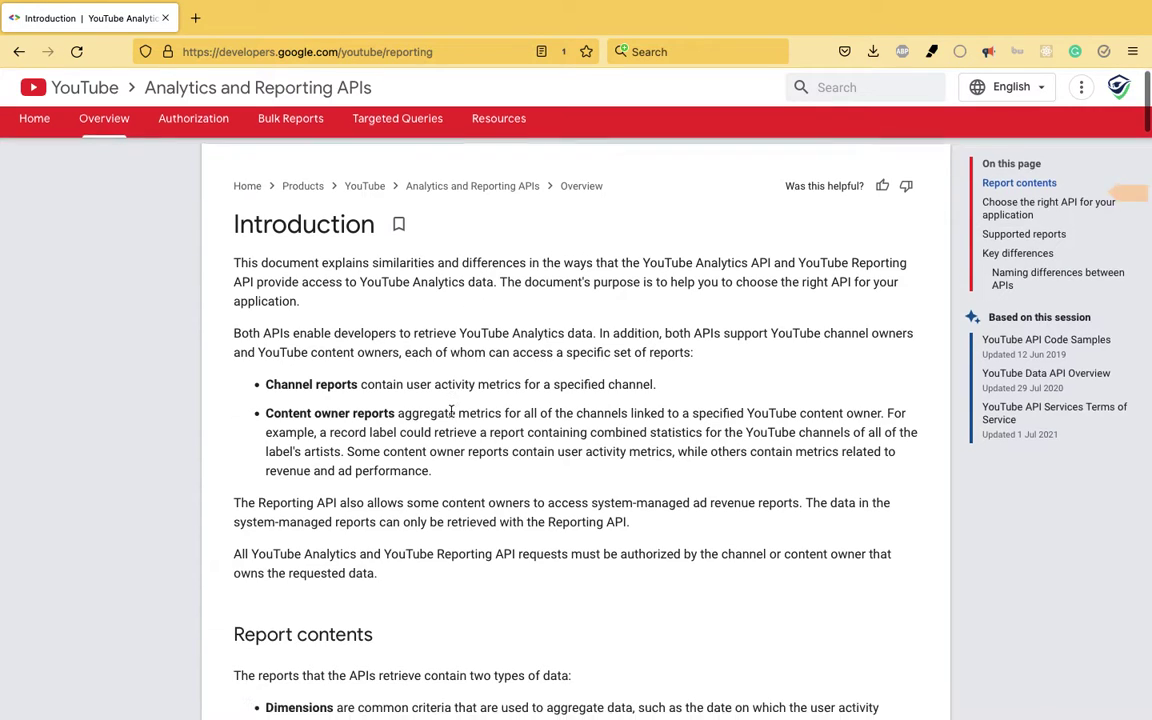
scroll(451, 412, down, 1)
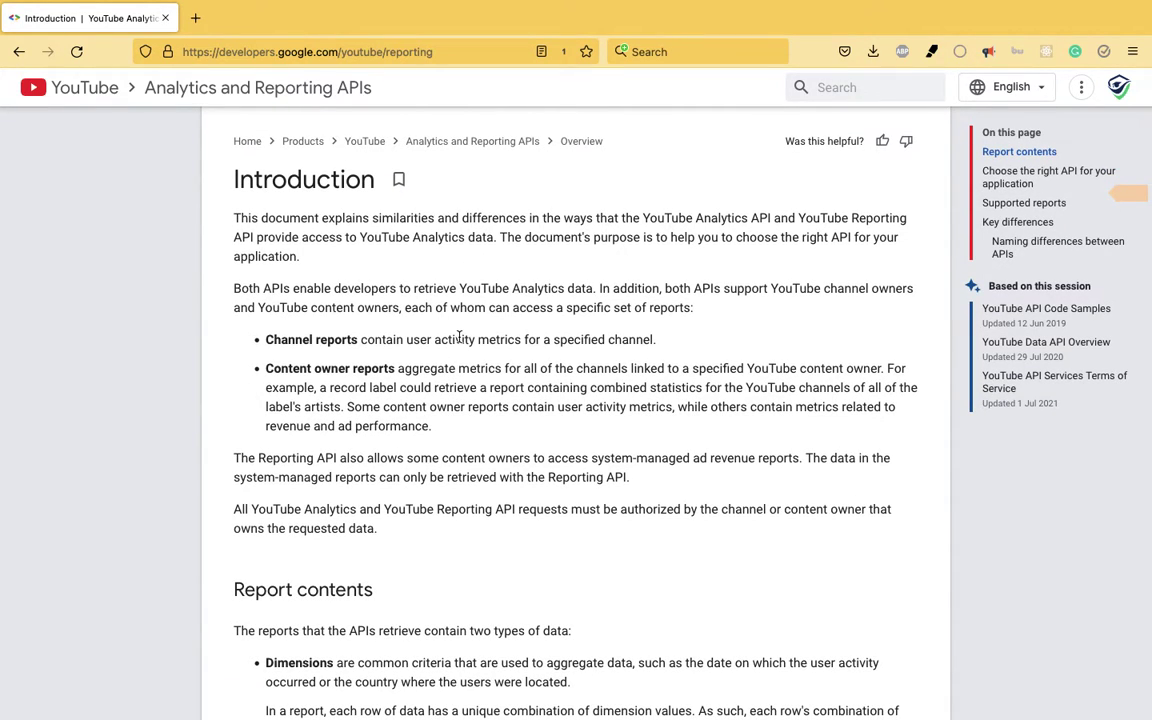
scroll(459, 338, down, 2)
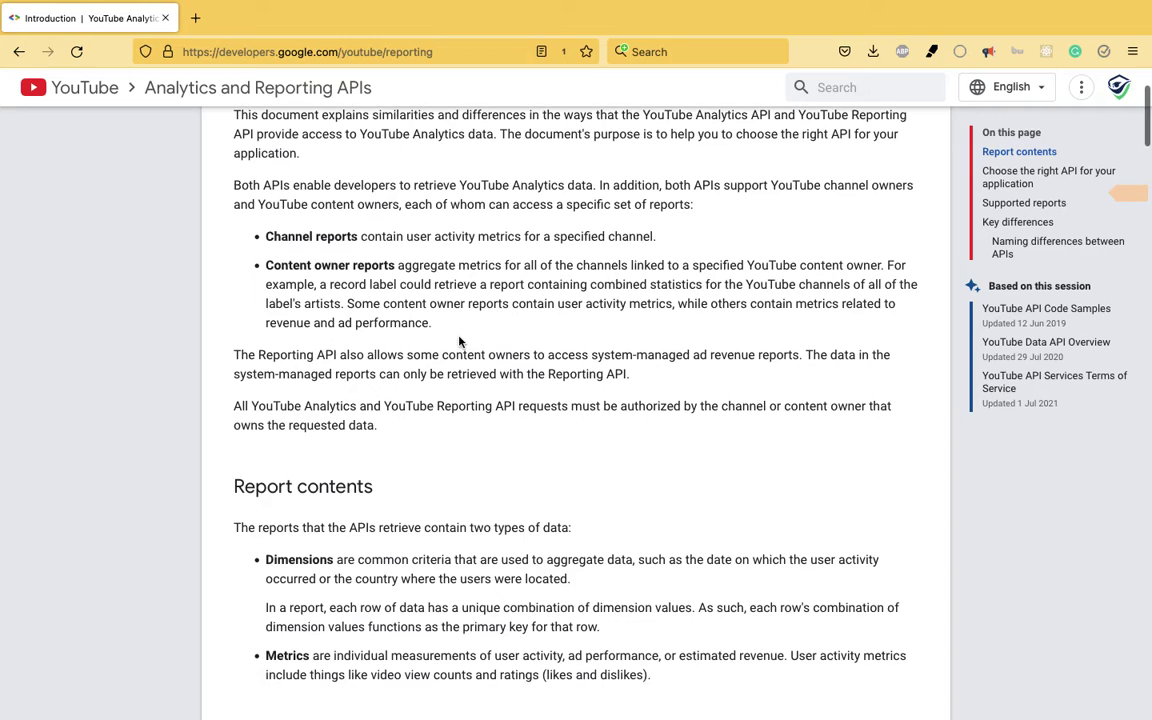
scroll(459, 341, down, 5)
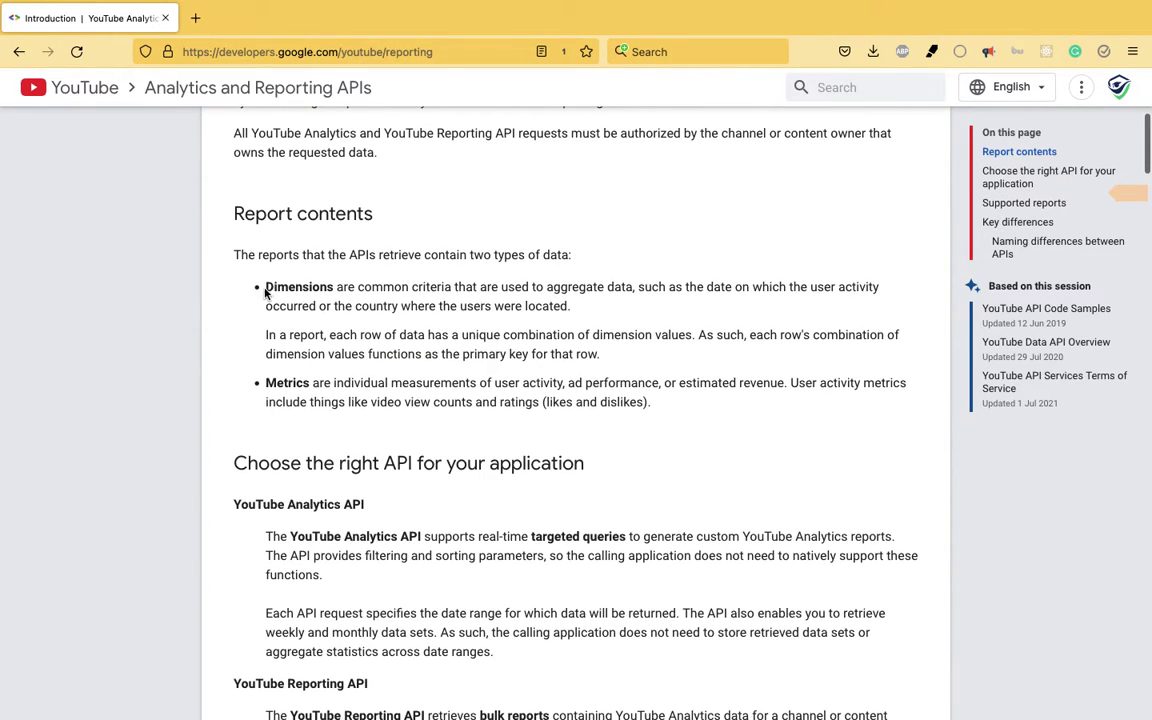
triple_click(418, 305)
scroll(403, 309, down, 1)
triple_click(403, 309)
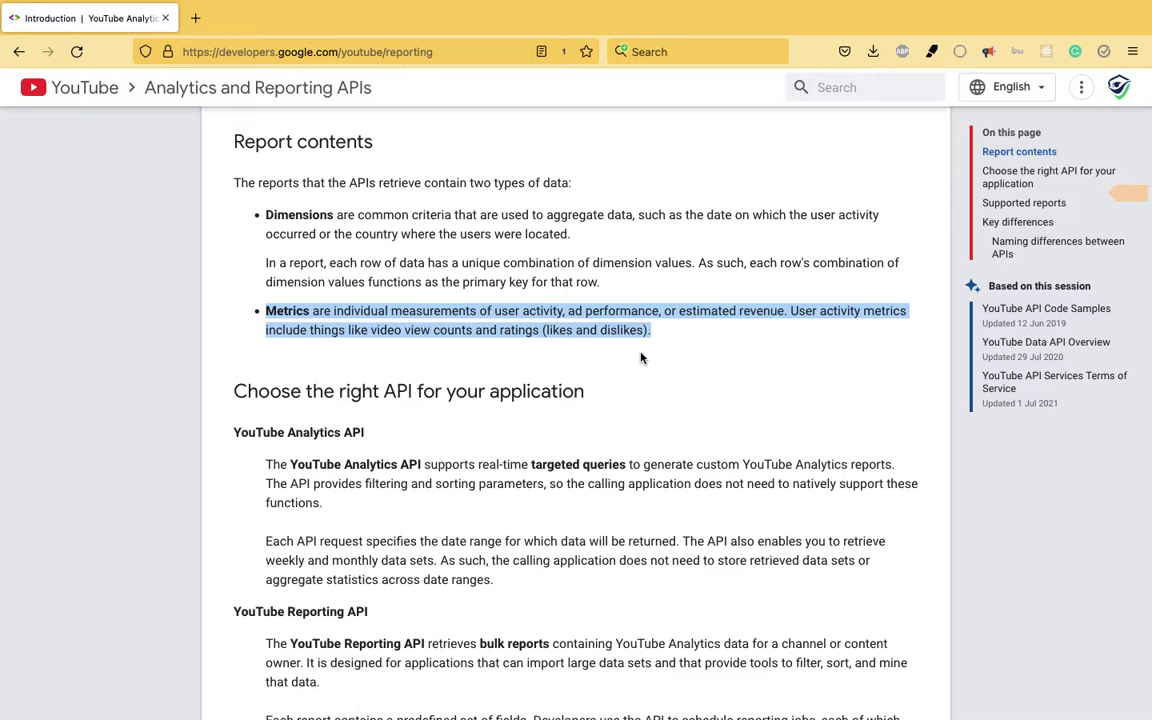
scroll(695, 383, down, 3)
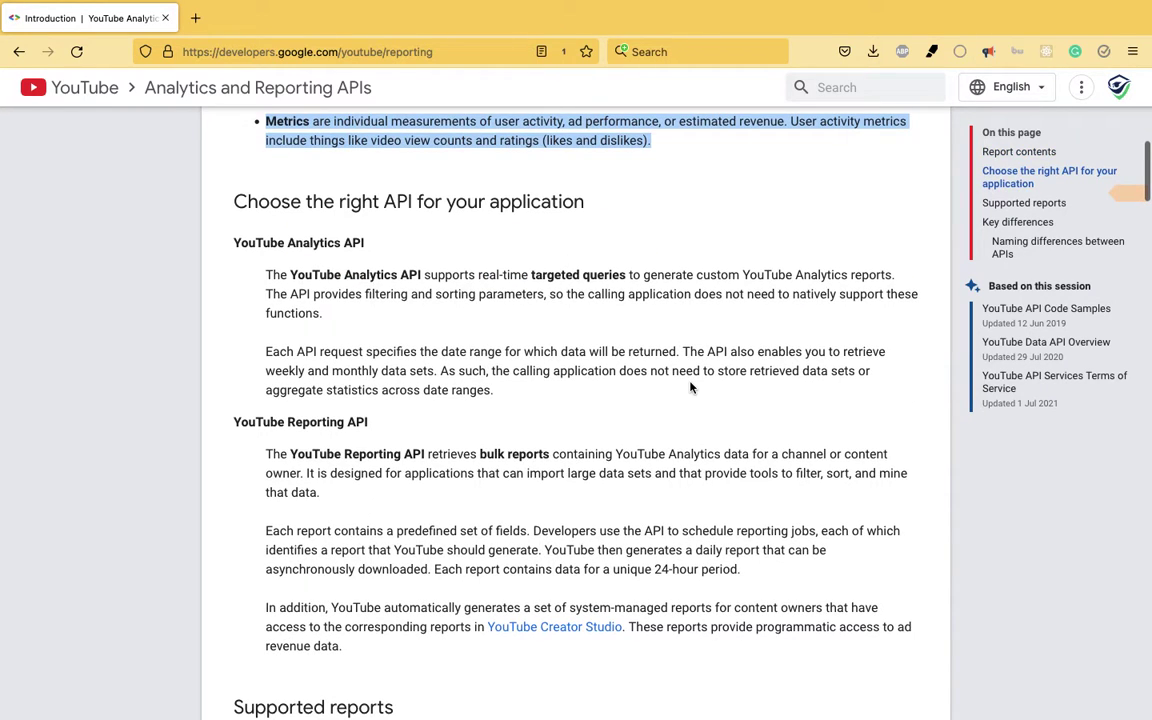
scroll(690, 387, down, 2)
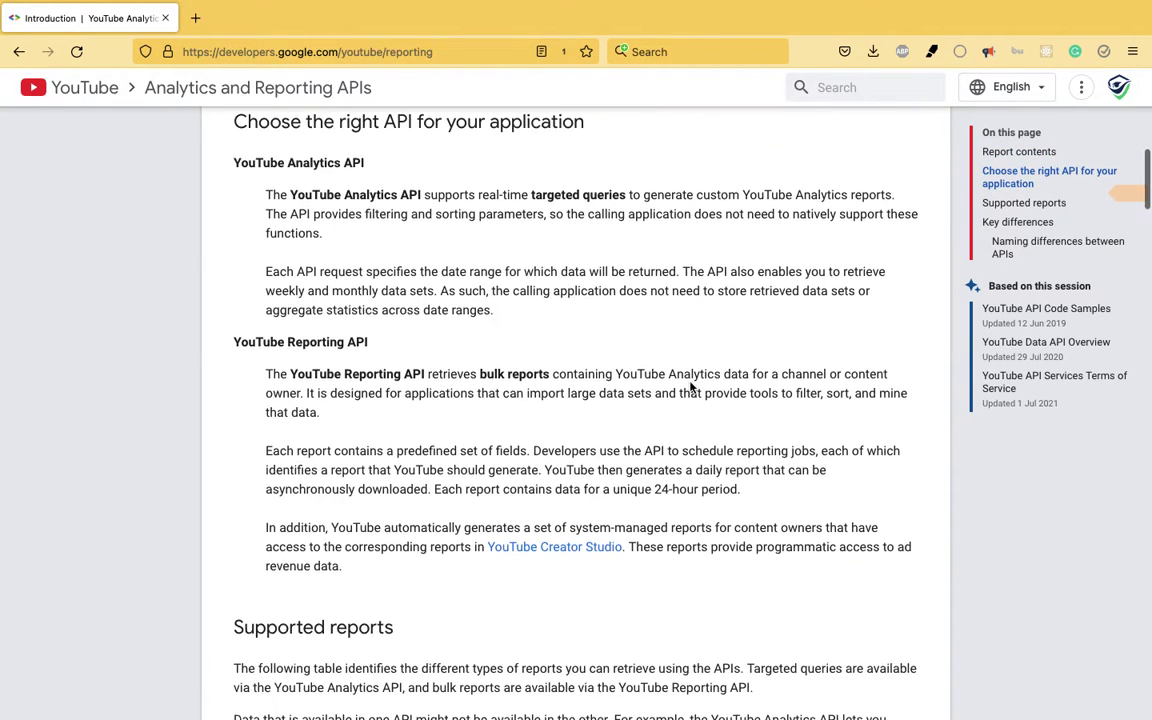
triple_click(336, 162)
scroll(336, 285, down, 8)
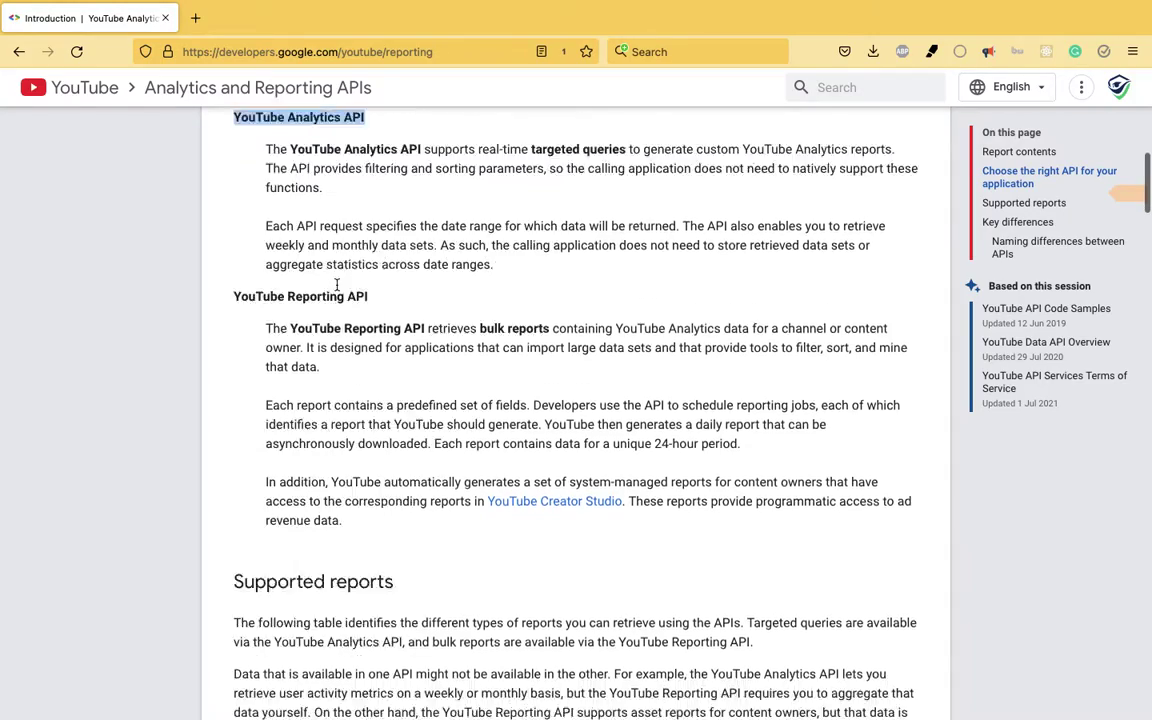
scroll(337, 285, up, 15)
click(200, 130)
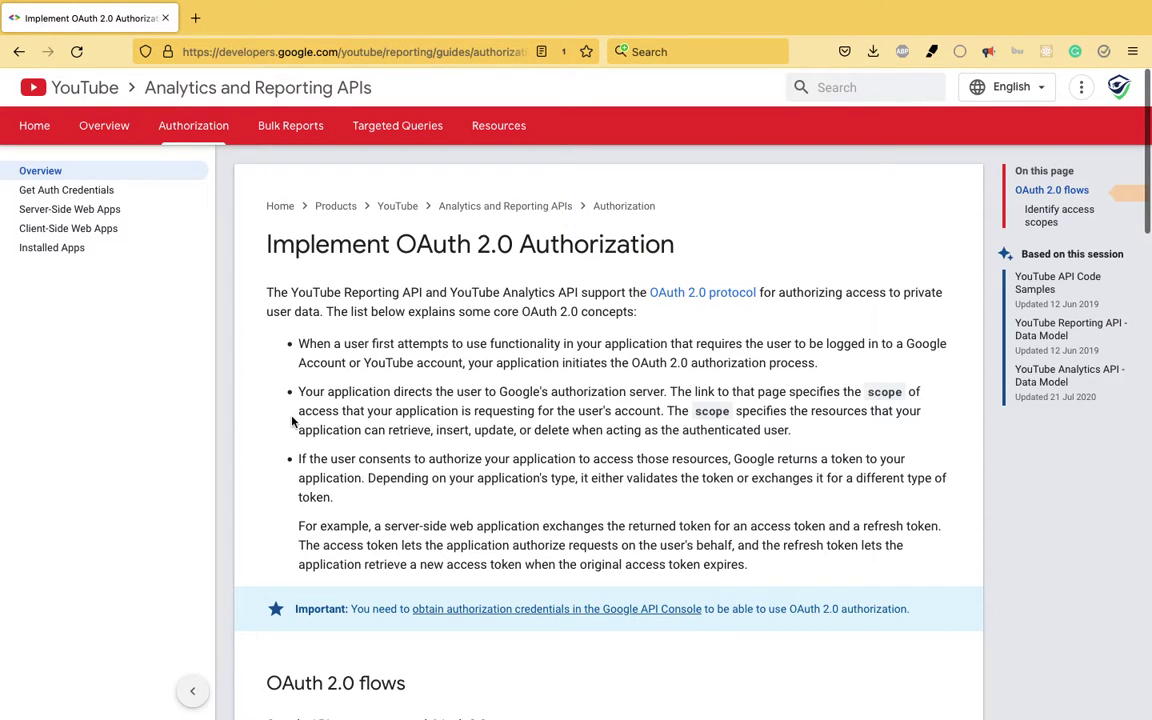
- Scroll through the OAuth 2.0 authorization flows and access scopes table, then back to the top
scroll(292, 421, down, 3)
scroll(292, 421, down, 3)
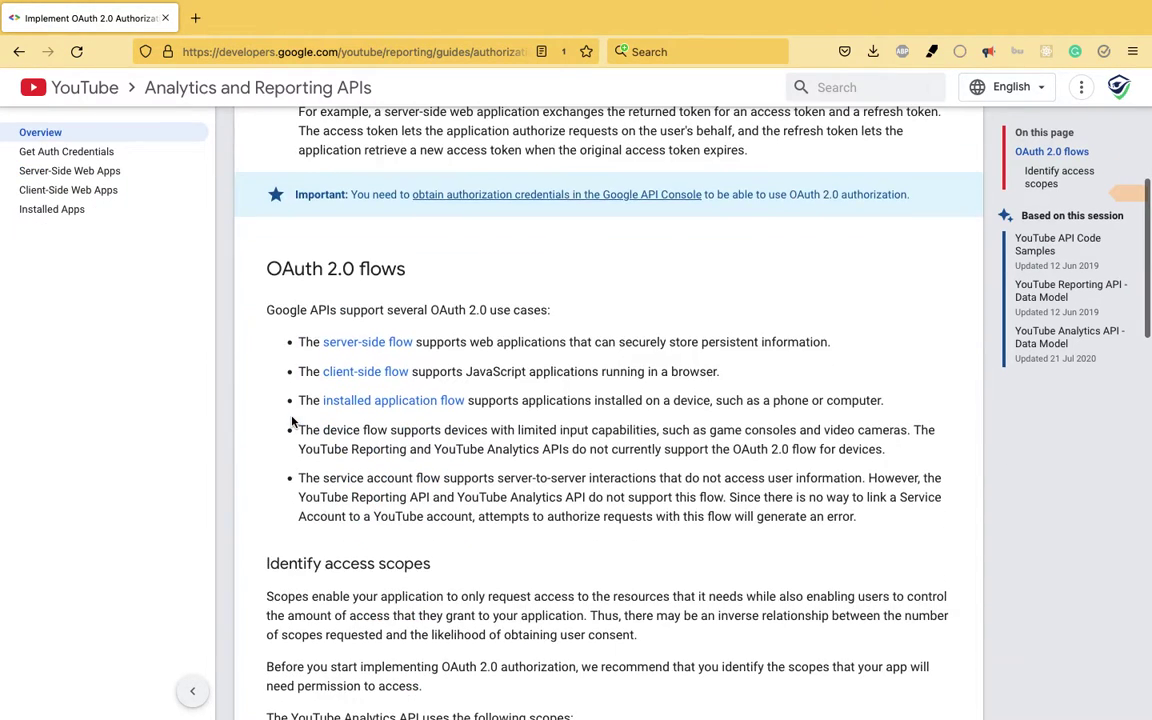
scroll(292, 418, down, 4)
scroll(292, 418, up, 5)
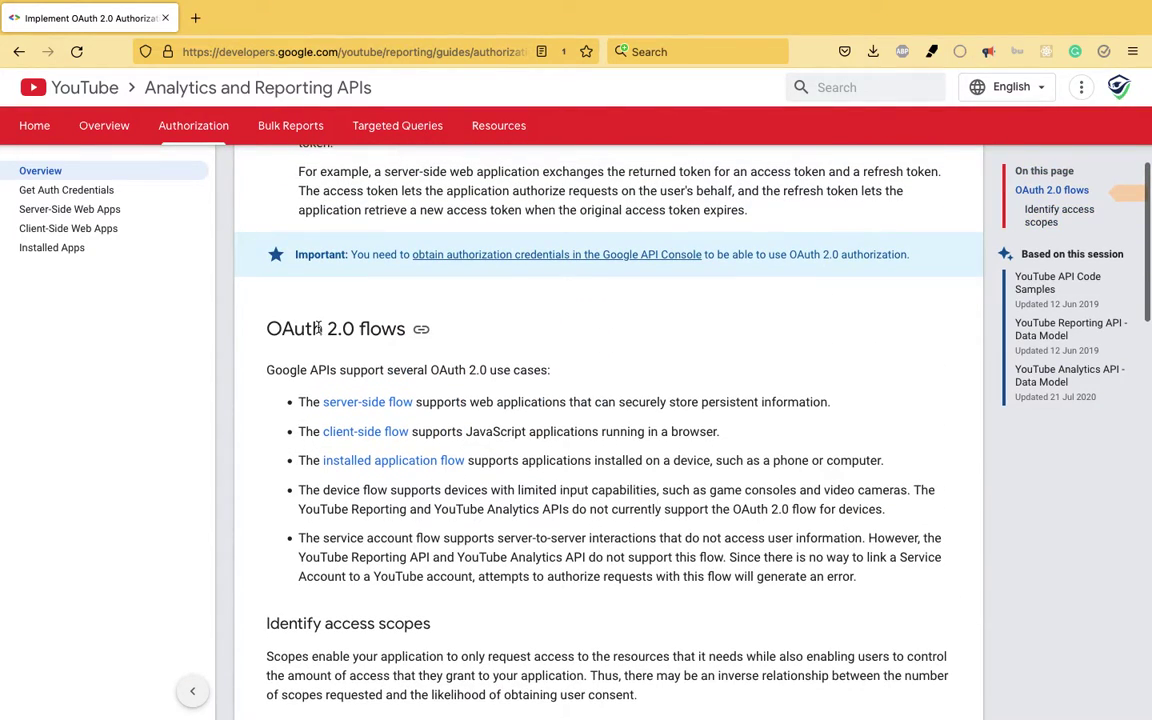
drag(240, 329, 406, 330)
scroll(241, 506, down, 2)
scroll(241, 506, down, 10)
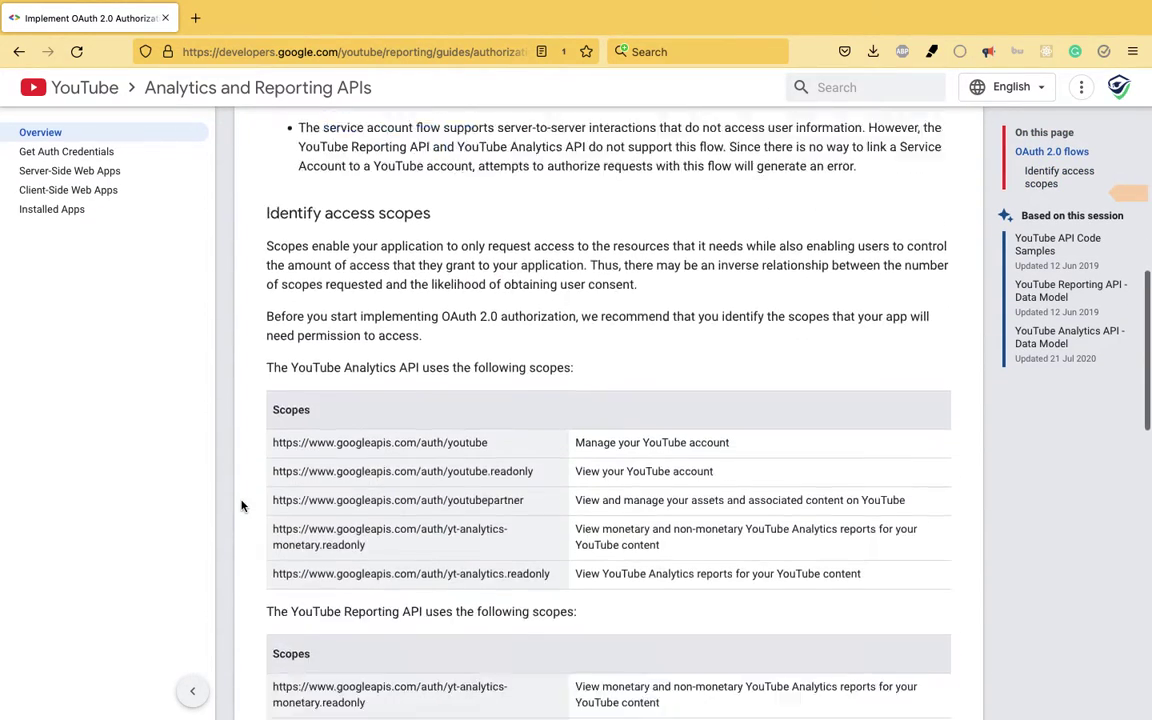
scroll(241, 506, up, 20)
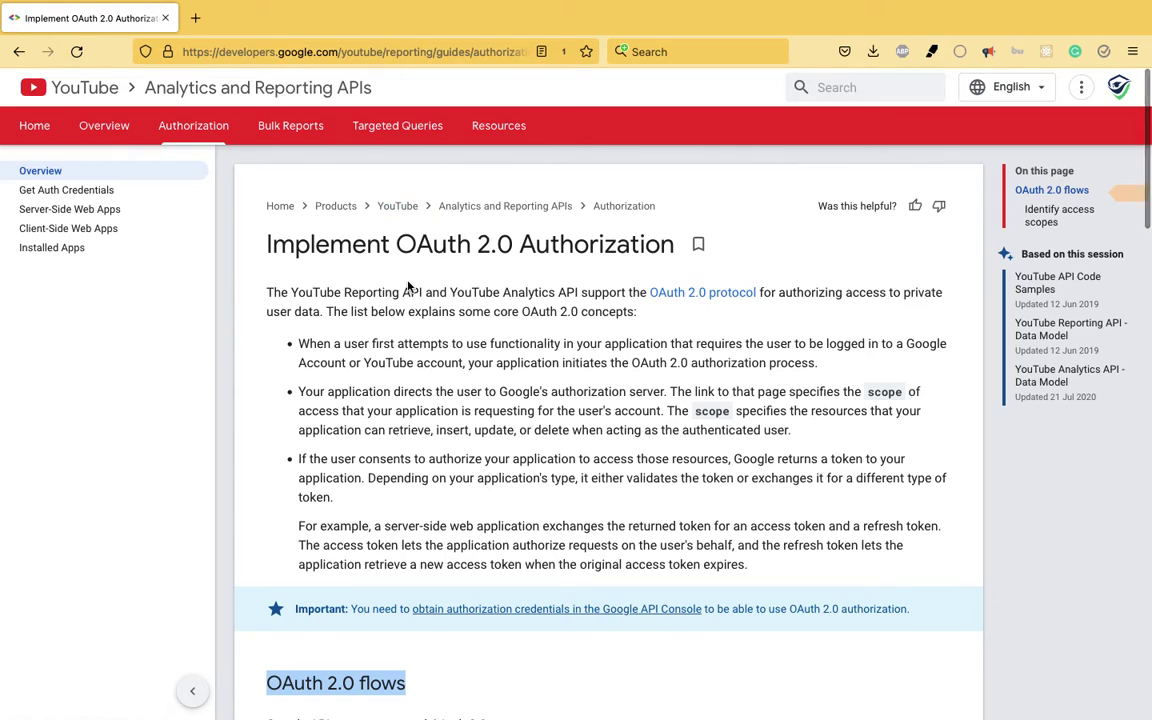
- Go from the Data Model page to the 'Sorting requests by multiple dimensions/metrics' sample
click(405, 128)
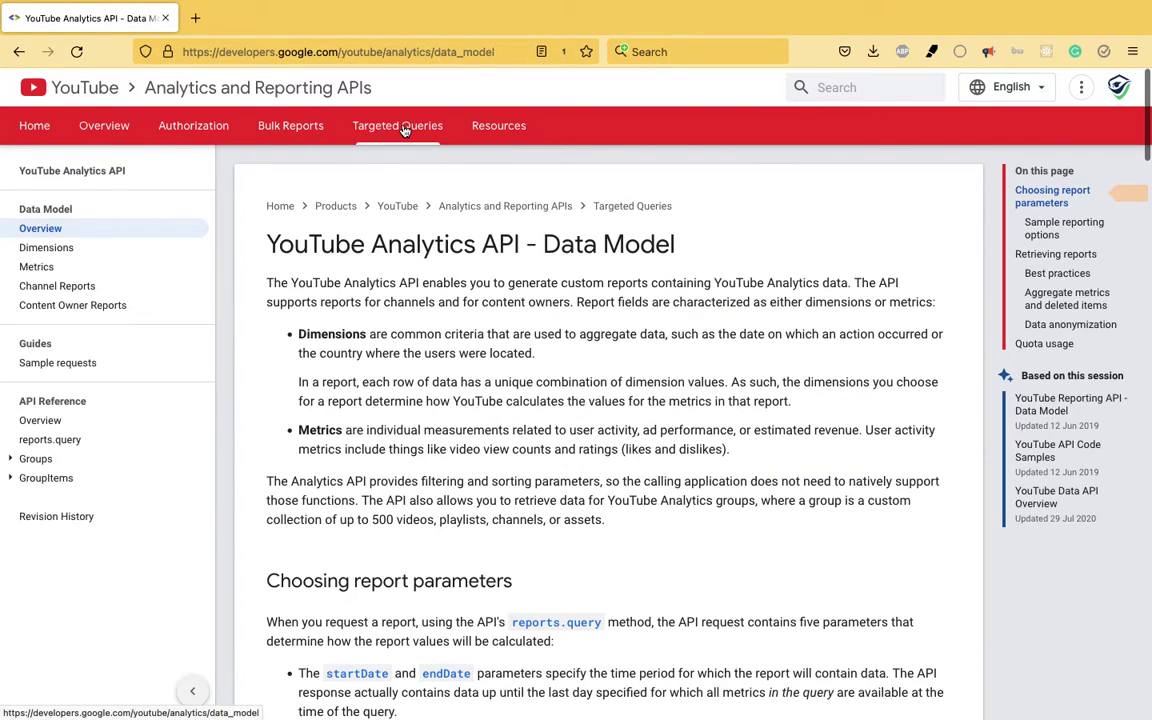
scroll(251, 363, down, 1)
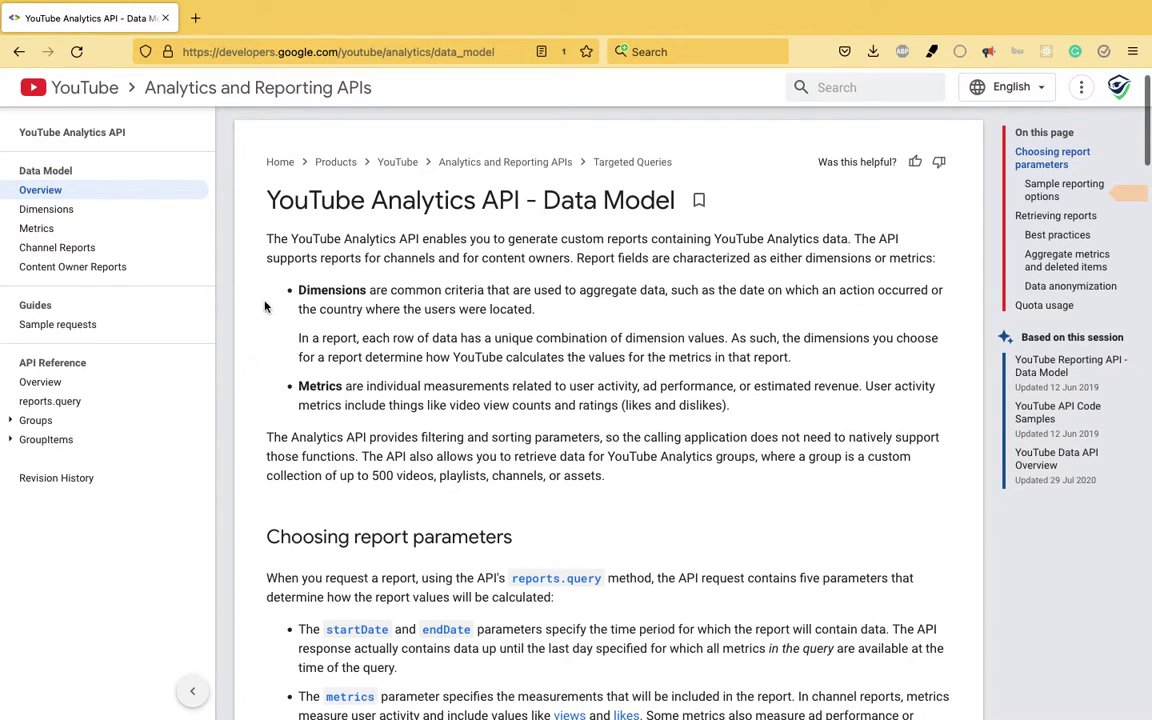
scroll(359, 367, down, 2)
scroll(359, 367, down, 12)
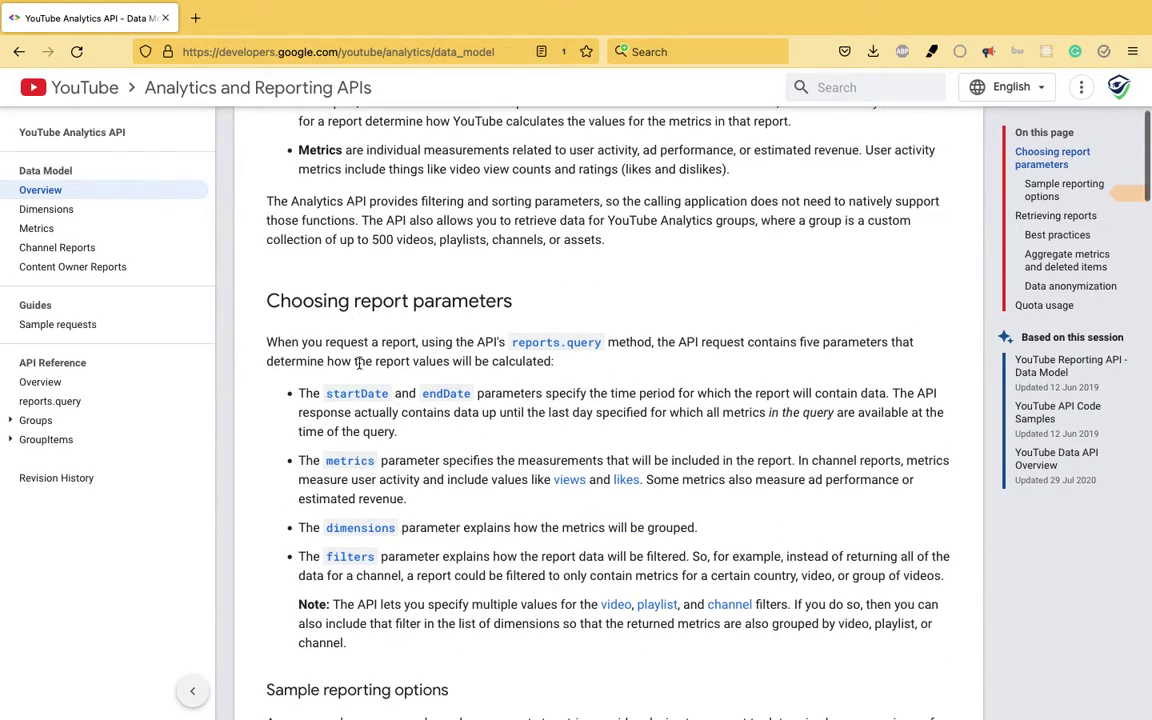
scroll(359, 368, down, 20)
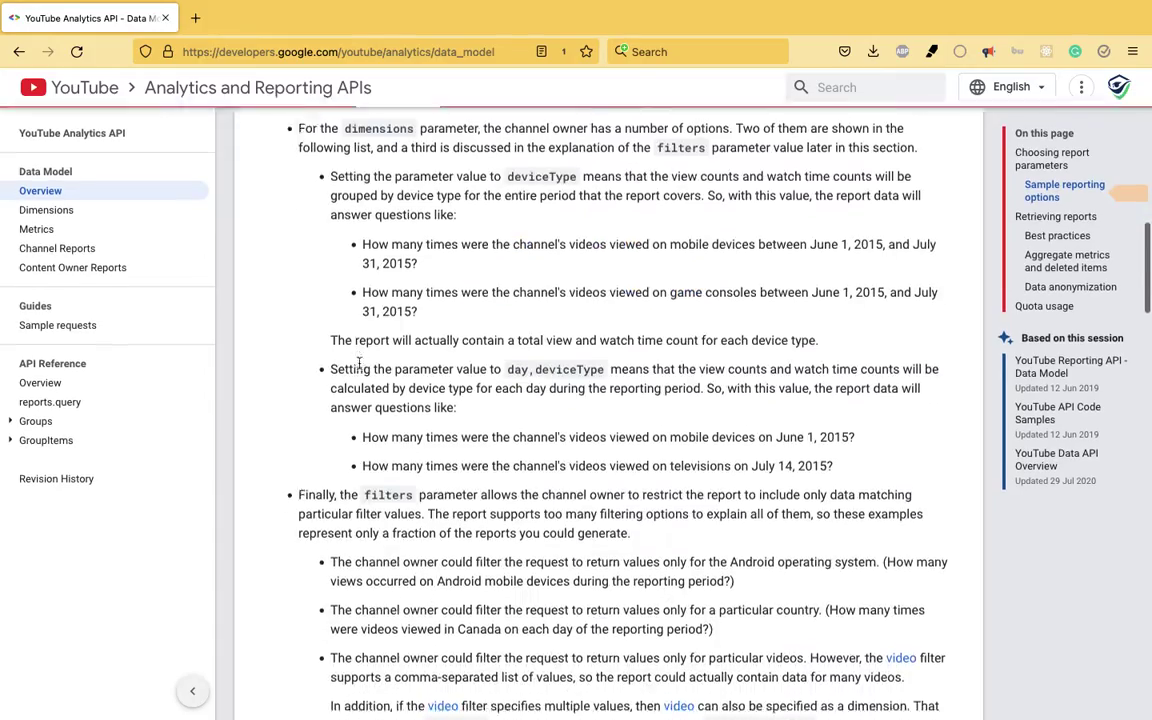
scroll(359, 364, down, 10)
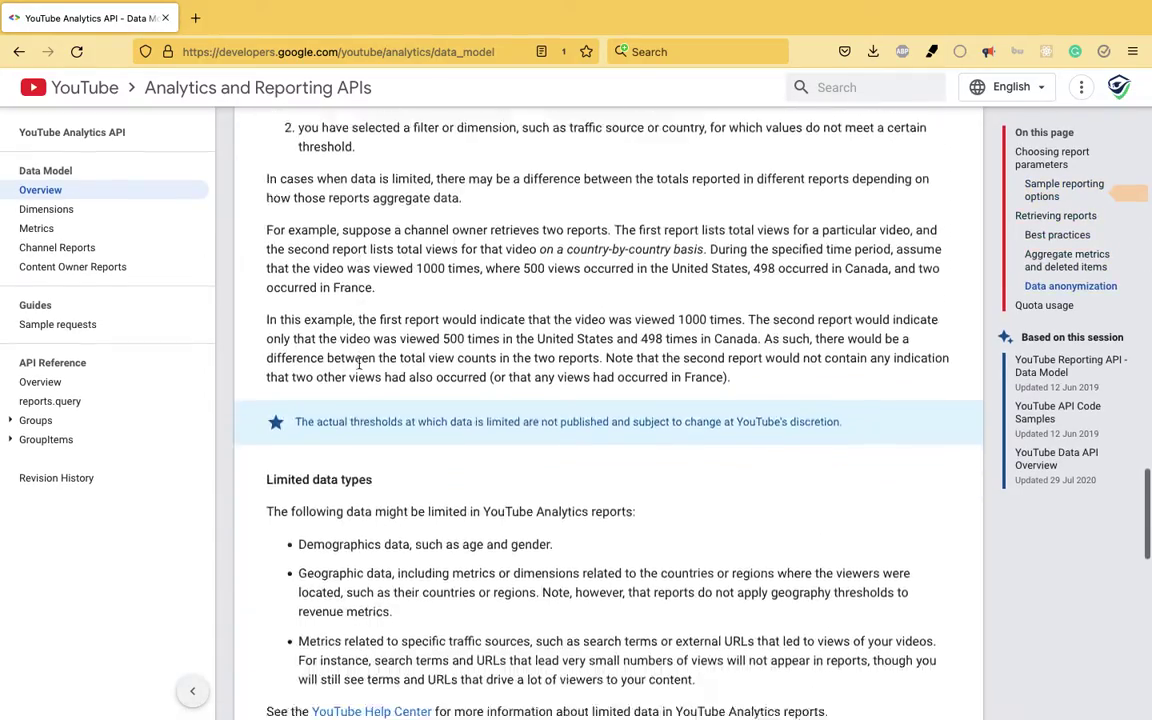
click(48, 330)
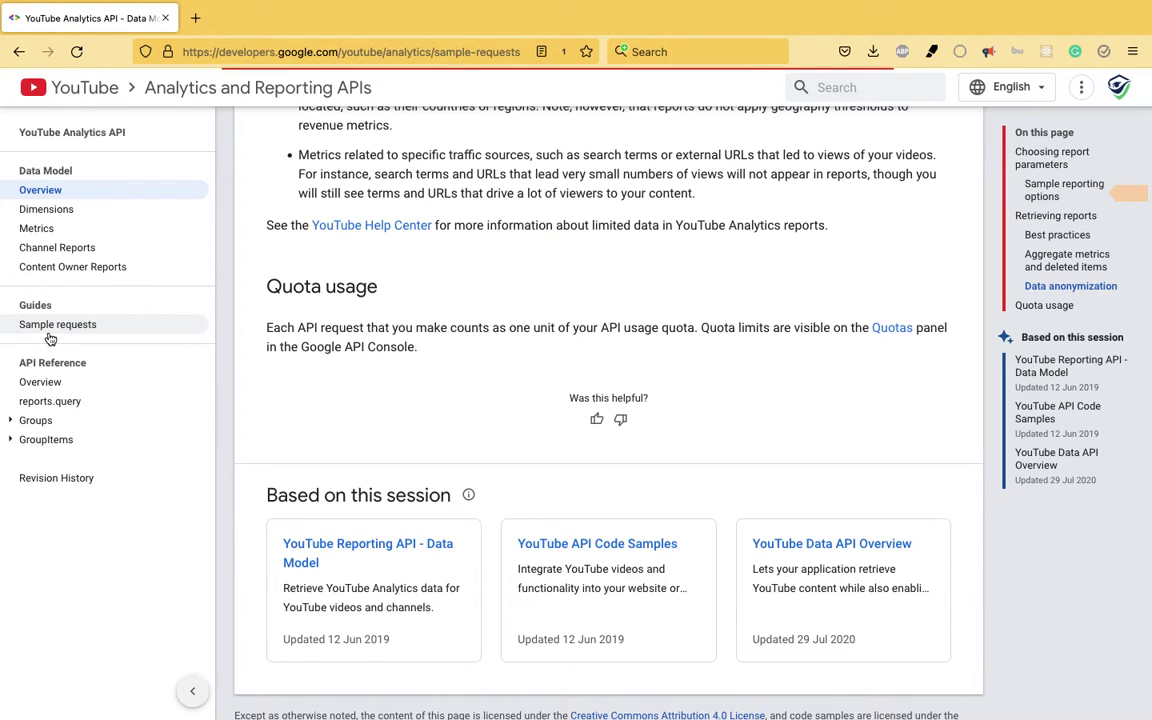
scroll(308, 450, down, 4)
scroll(308, 450, down, 3)
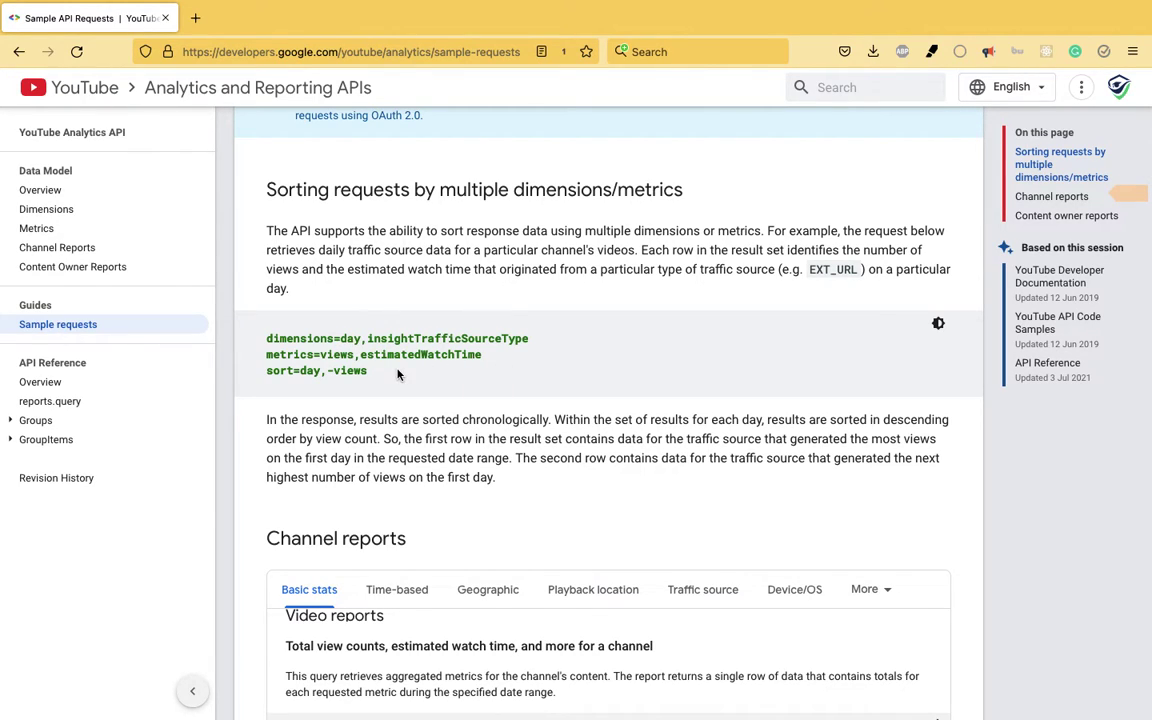
- Open the sorting sample in the API explorer and set endDate to 2022-01-20
click(411, 349)
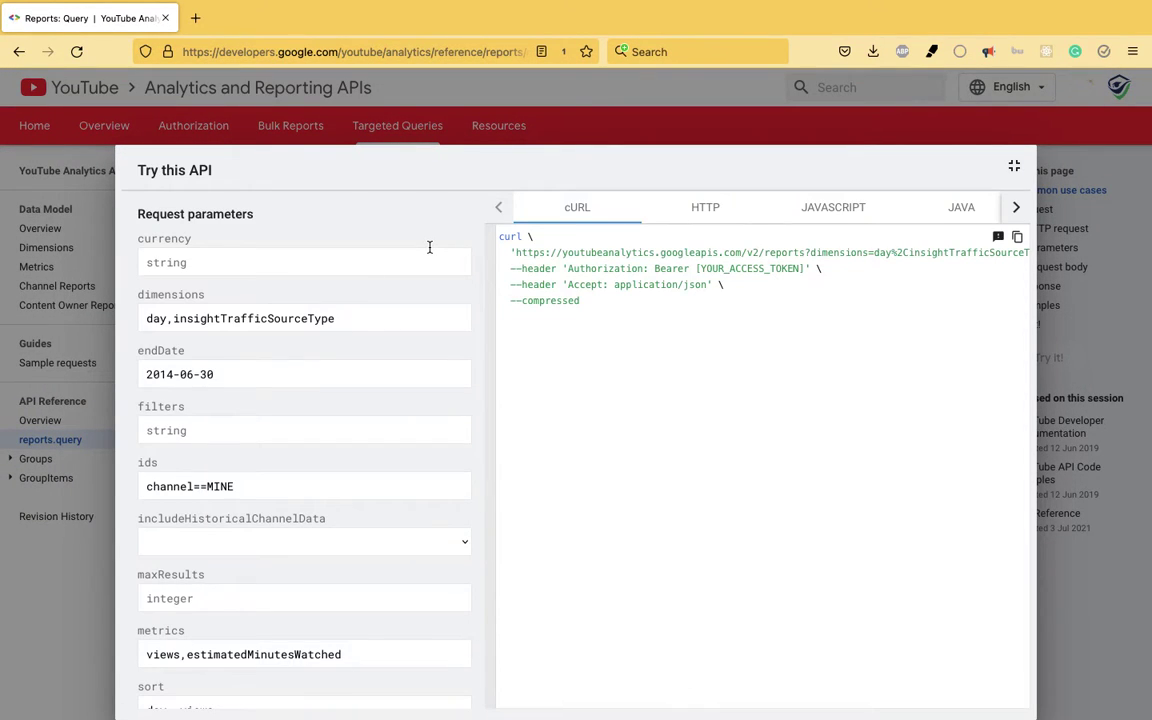
triple_click(198, 372)
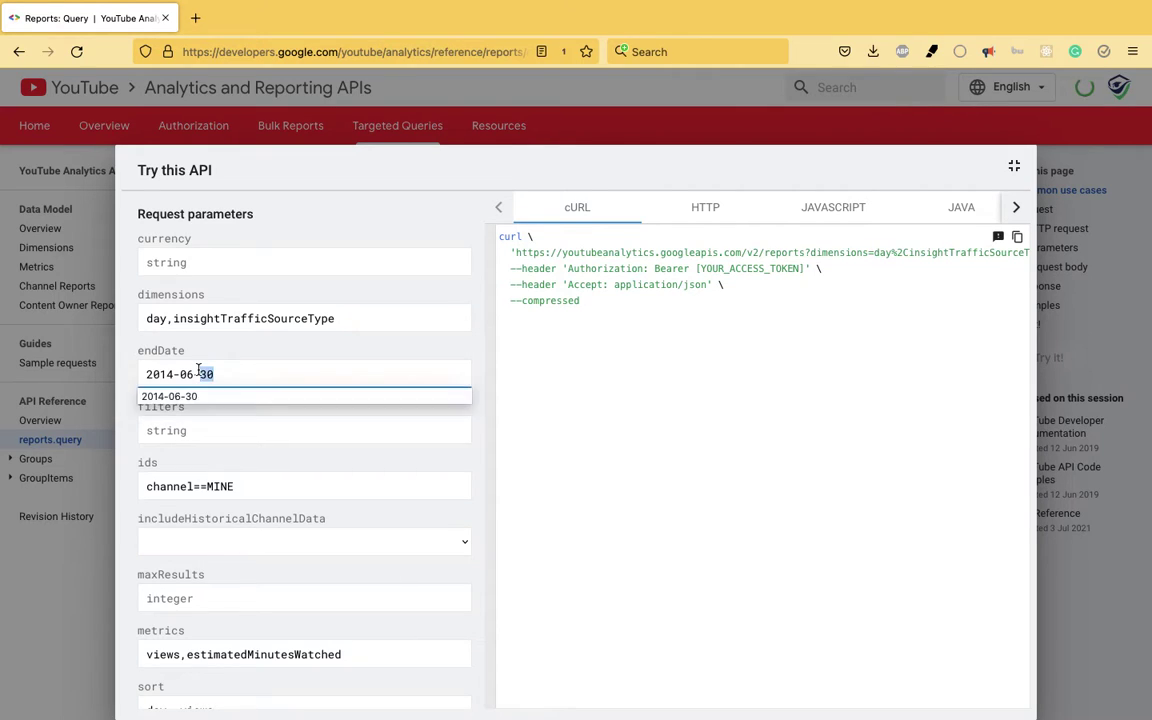
text(20)
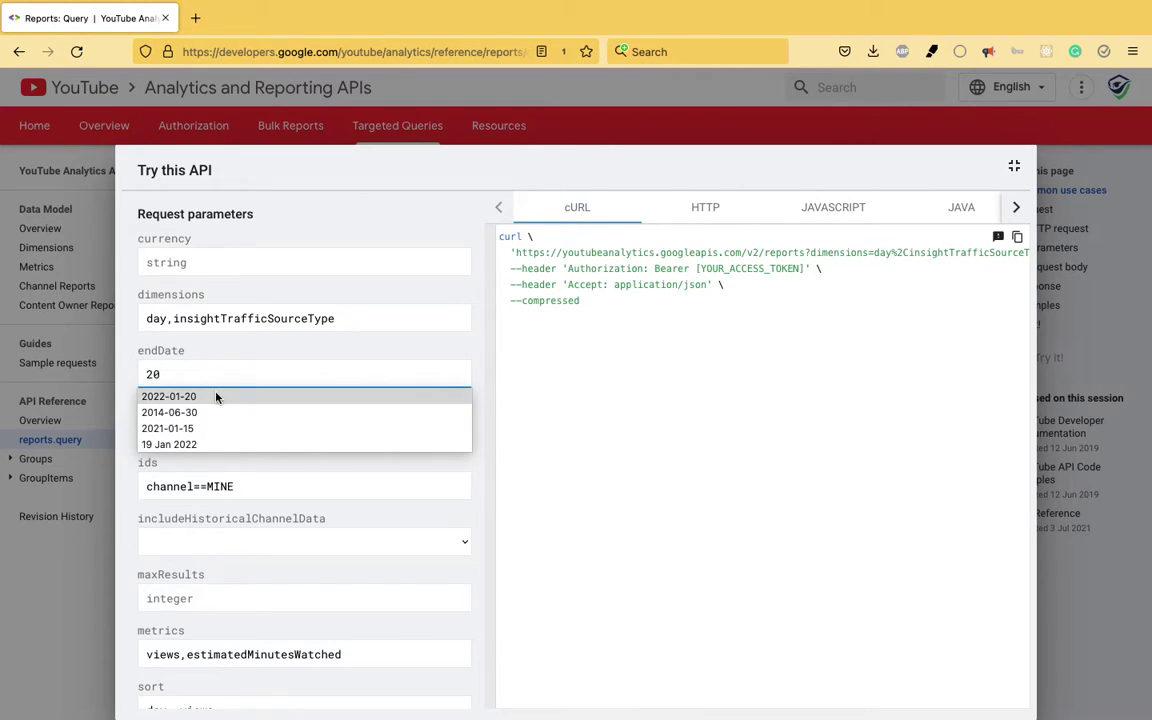
click(218, 396)
triple_click(194, 368)
key(ctrl+c)
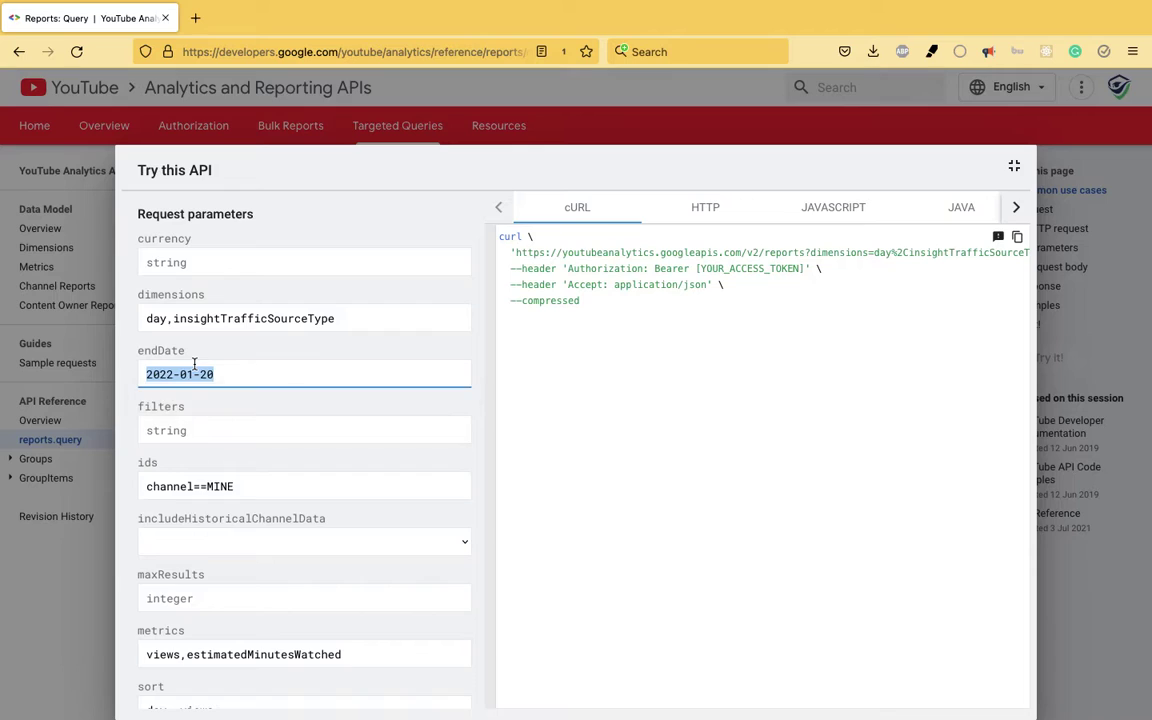
- Set startDate to 2022-01-01 and execute the report query
scroll(175, 368, down, 5)
click(205, 350)
triple_click(205, 350)
key(ctrl+v)
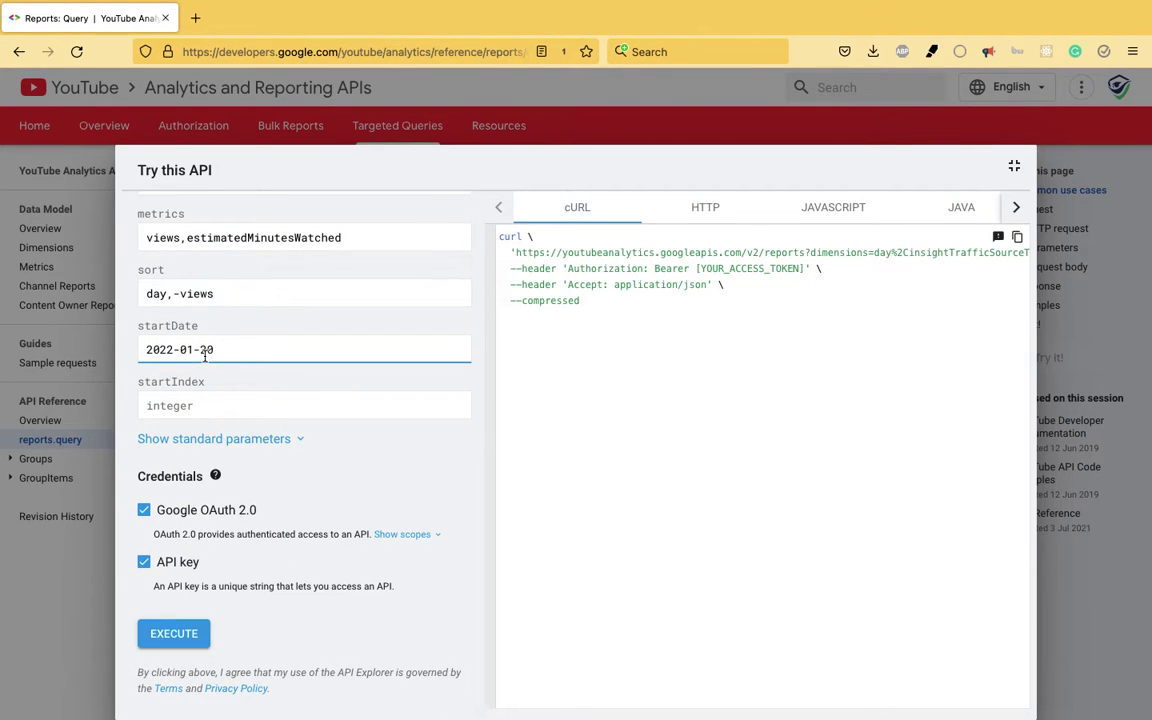
key(BackSpace)
key(BackSpace)
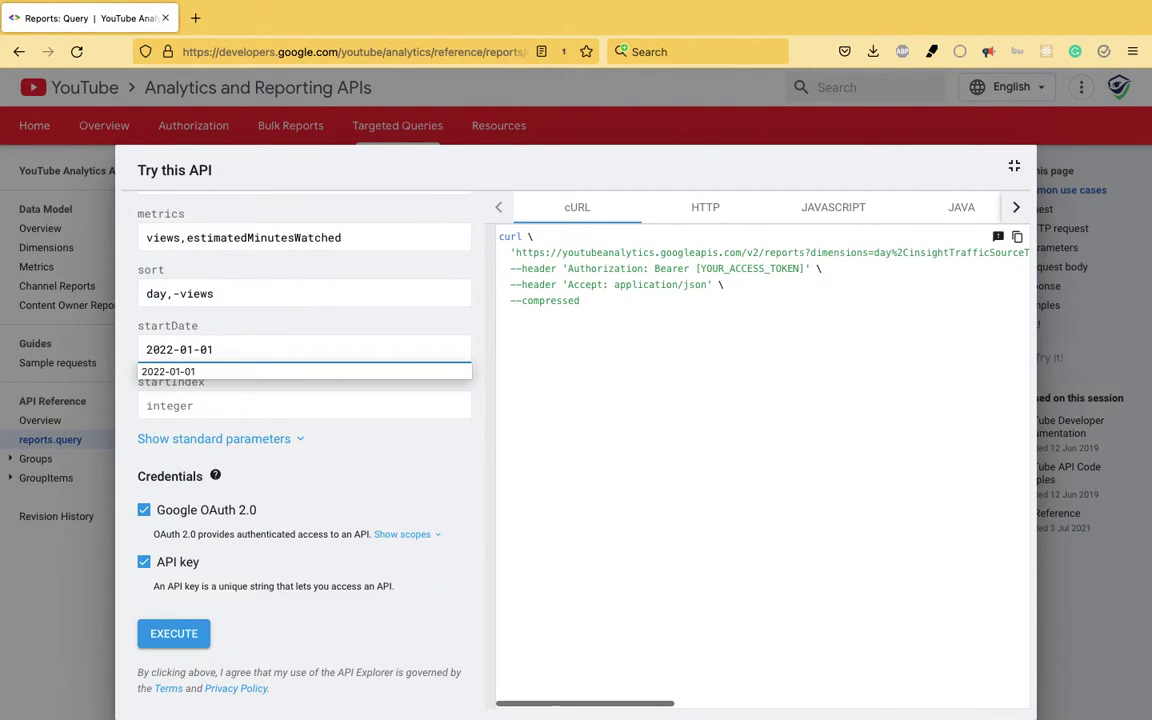
scroll(401, 470, up, 5)
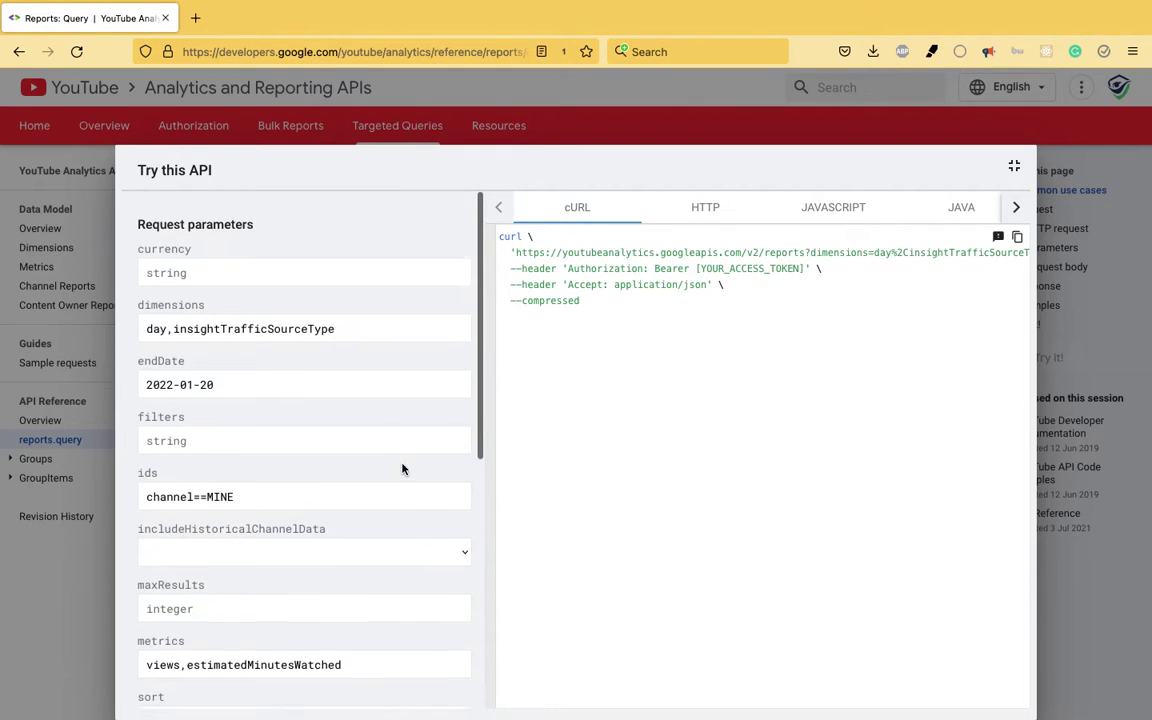
scroll(401, 470, down, 5)
click(199, 628)
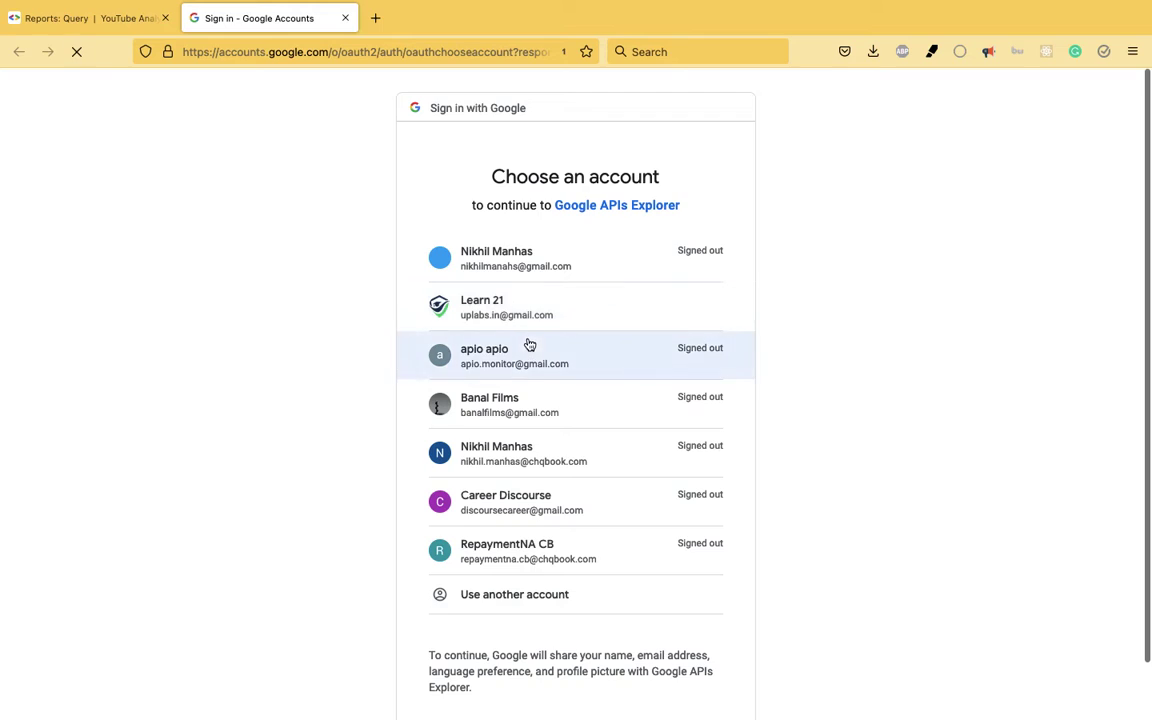
- Choose the channel's Google account and allow APIs Explorer access
click(545, 316)
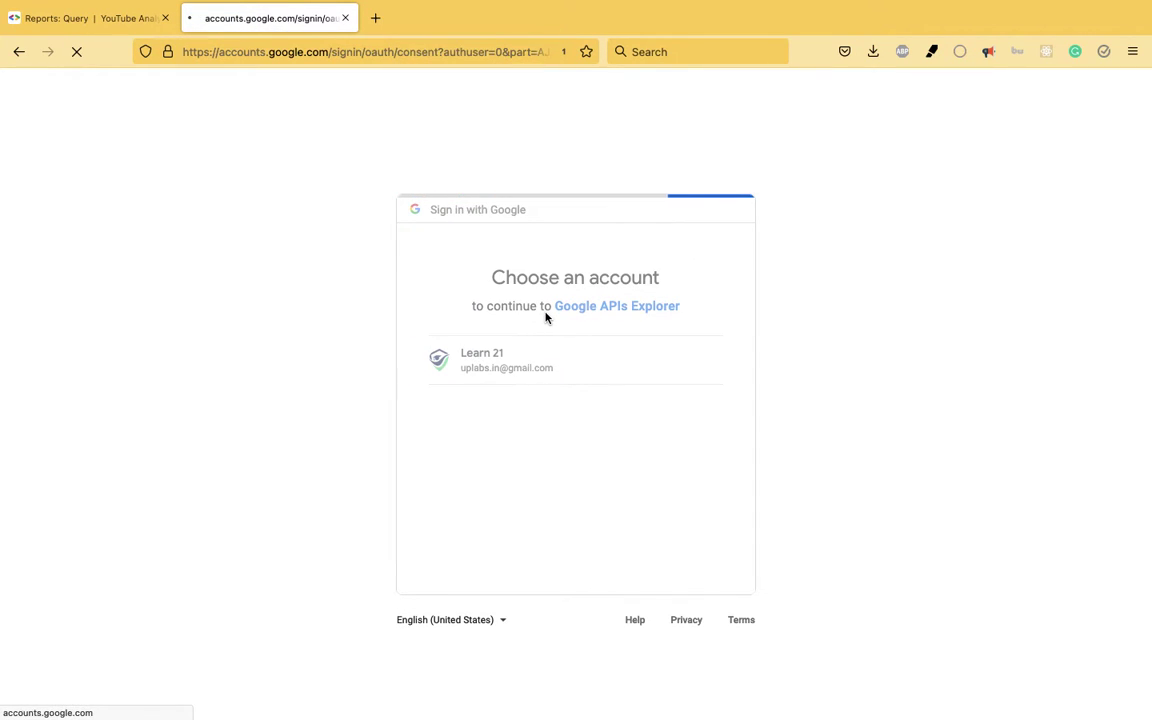
click(630, 587)
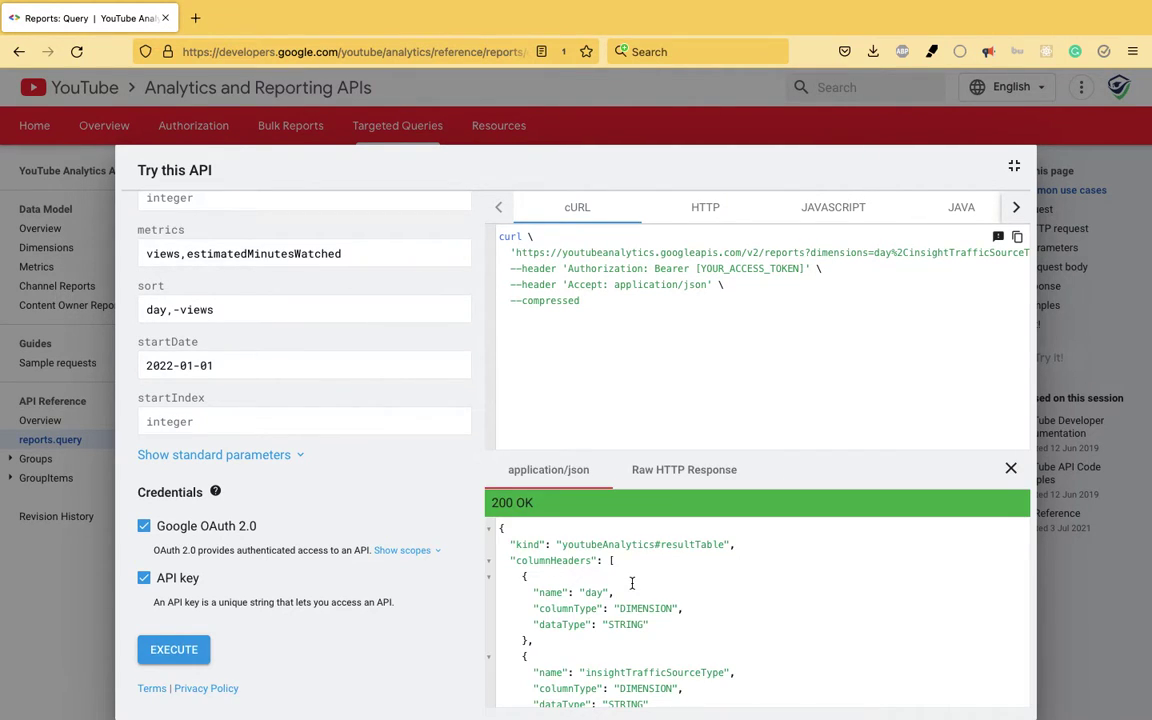
scroll(645, 610, down, 5)
scroll(652, 626, down, 4)
scroll(652, 626, up, 4)
scroll(652, 626, down, 1)
scroll(652, 626, up, 1)
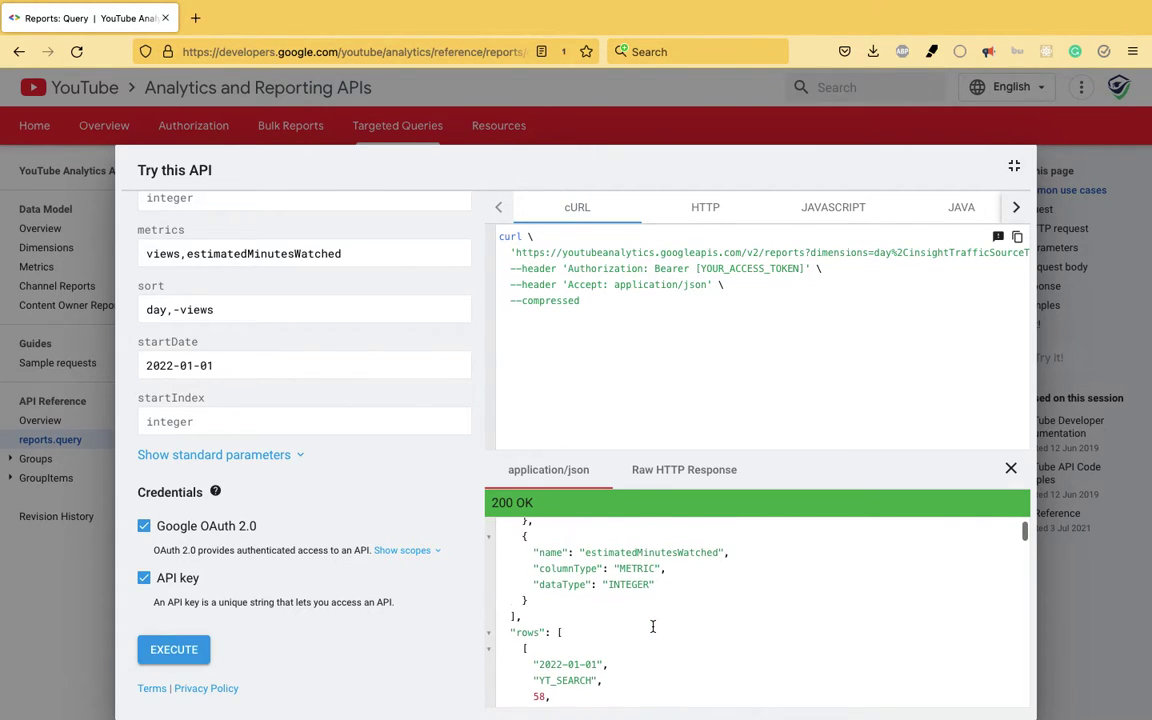
scroll(652, 626, up, 5)
scroll(652, 626, up, 1)
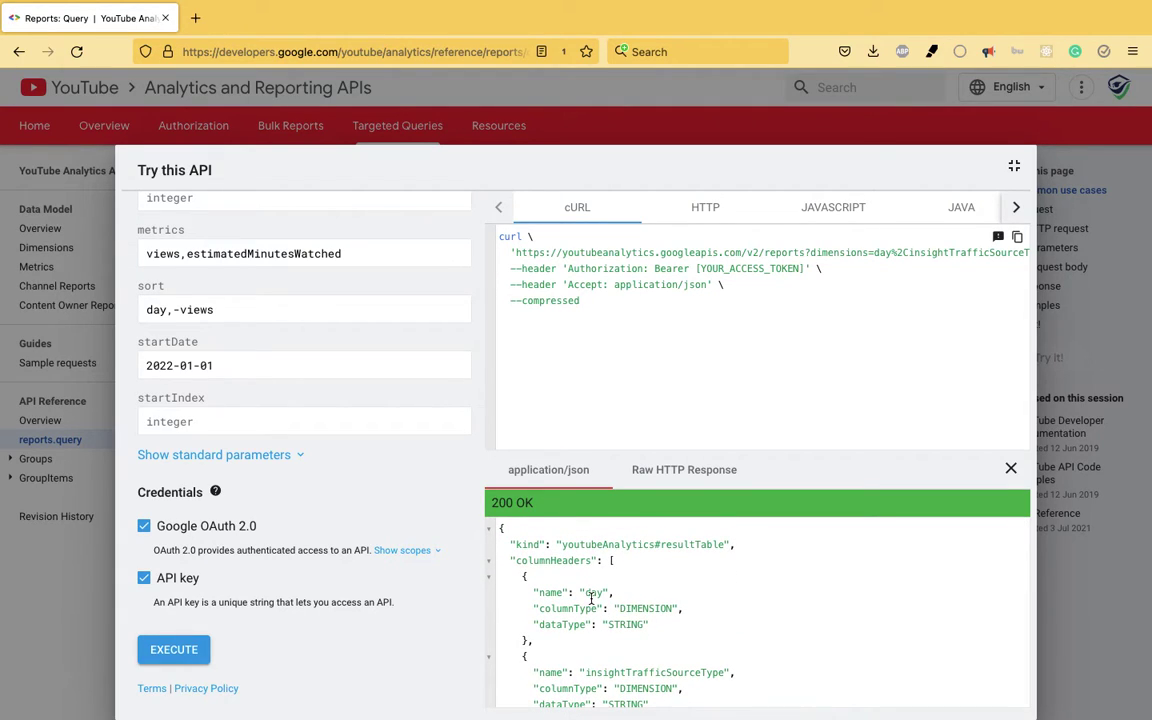
scroll(618, 661, down, 1)
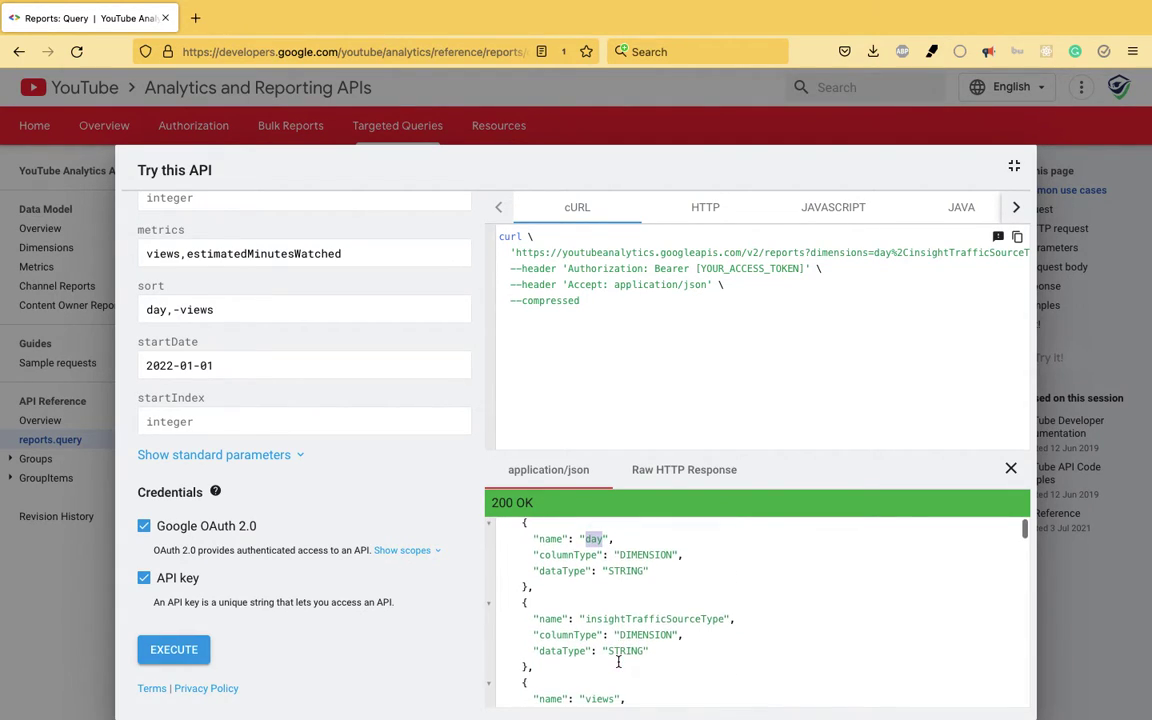
triple_click(629, 621)
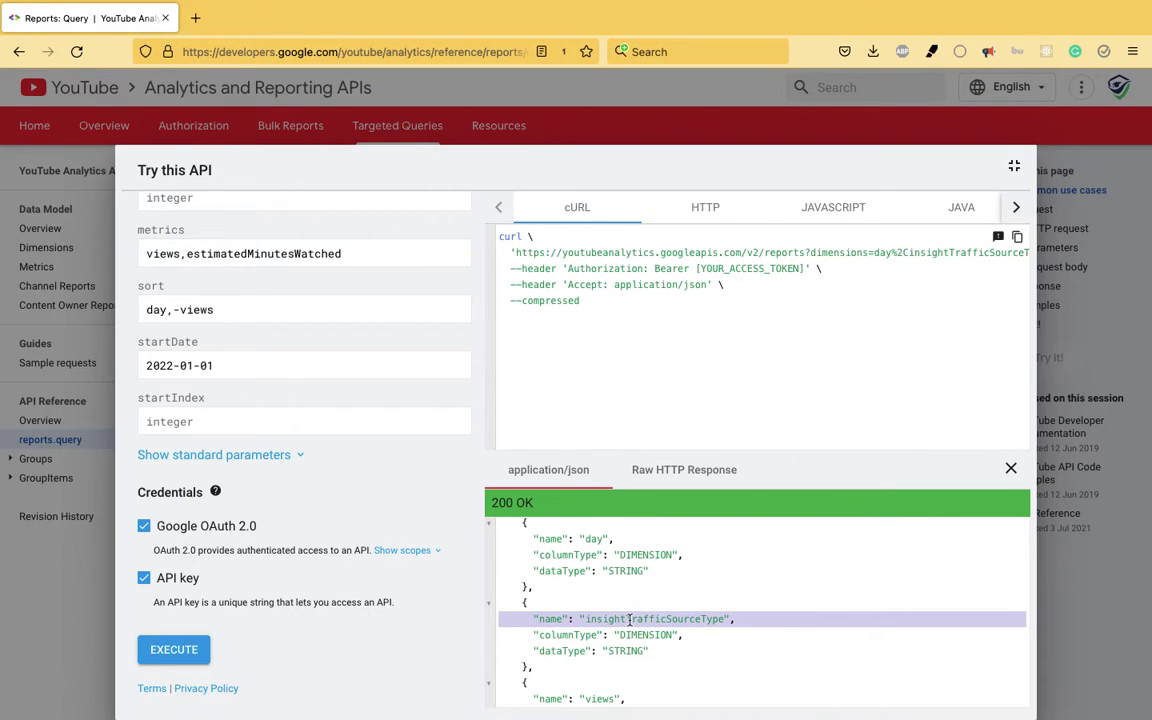
click(629, 621)
double_click(629, 621)
scroll(629, 620, down, 1)
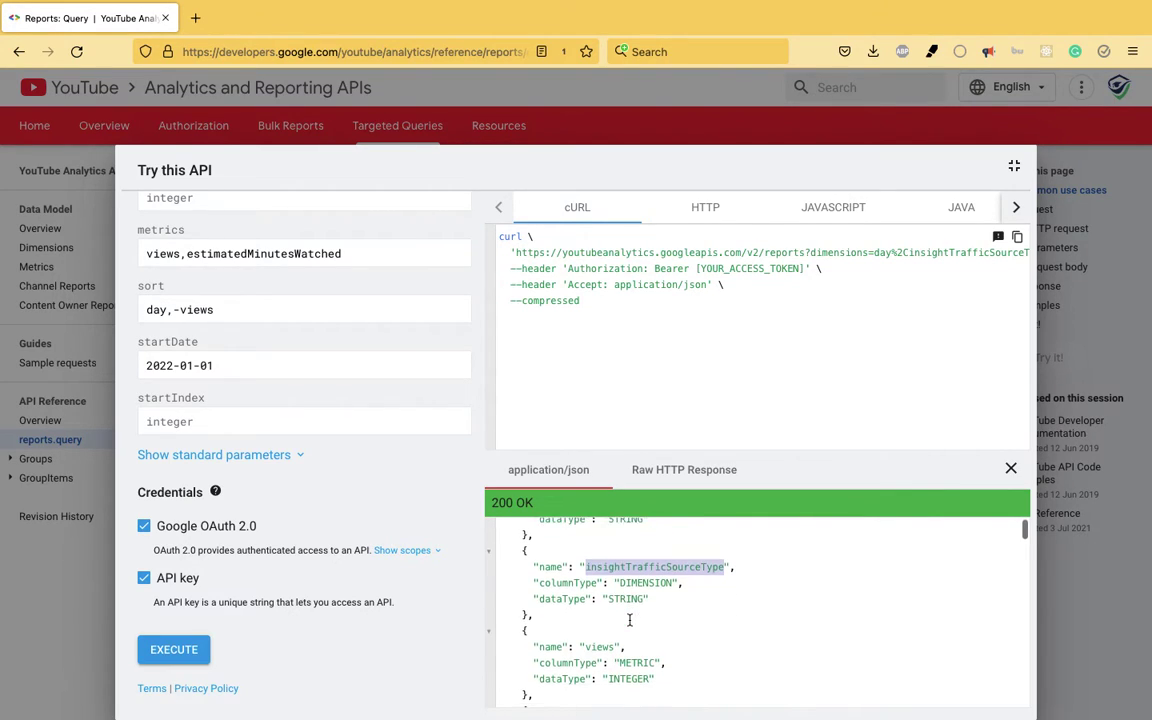
scroll(629, 621, down, 1)
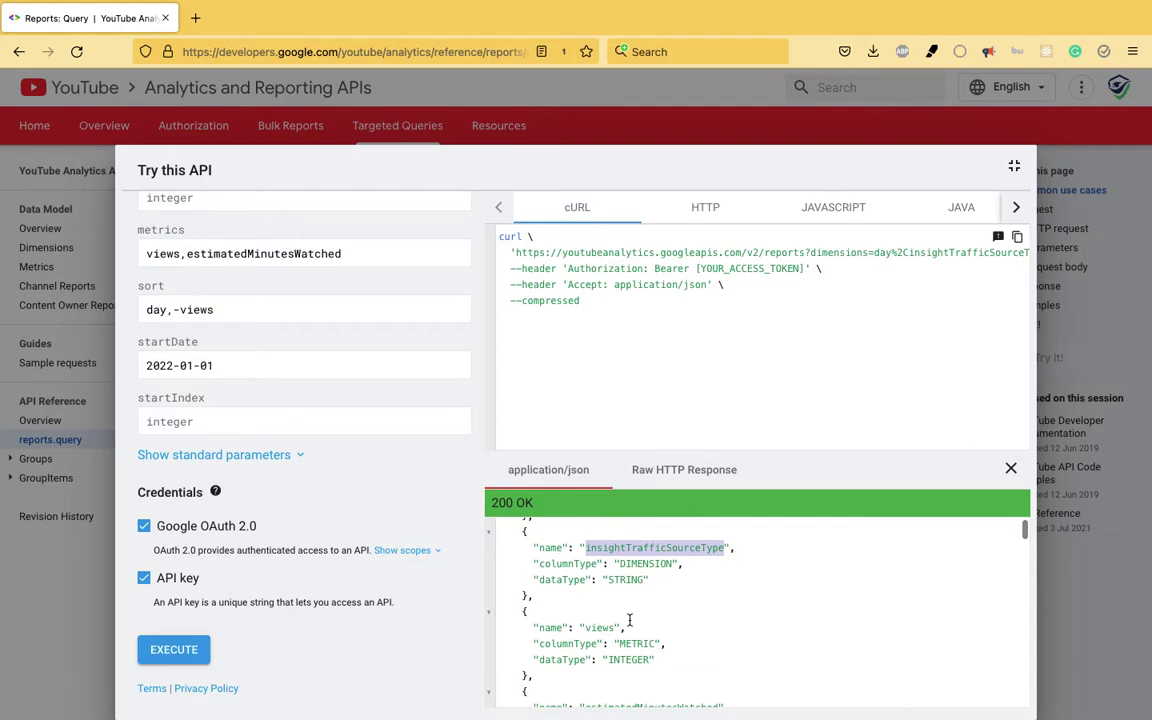
scroll(634, 614, down, 2)
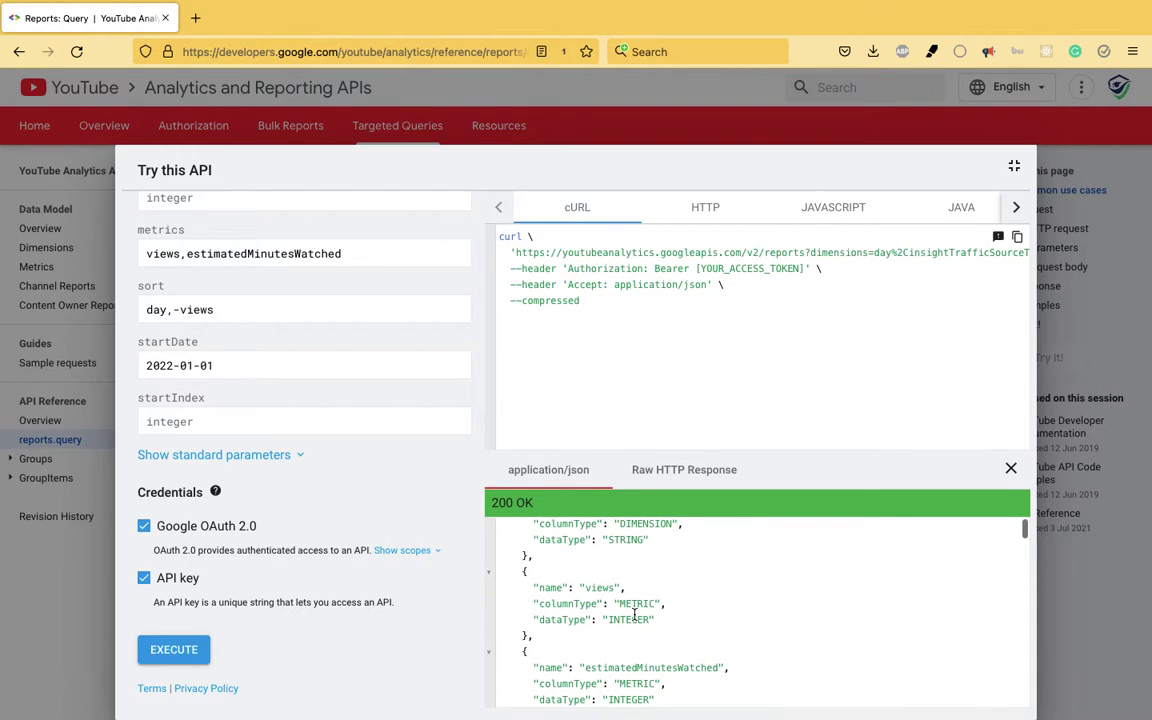
scroll(605, 588, down, 3)
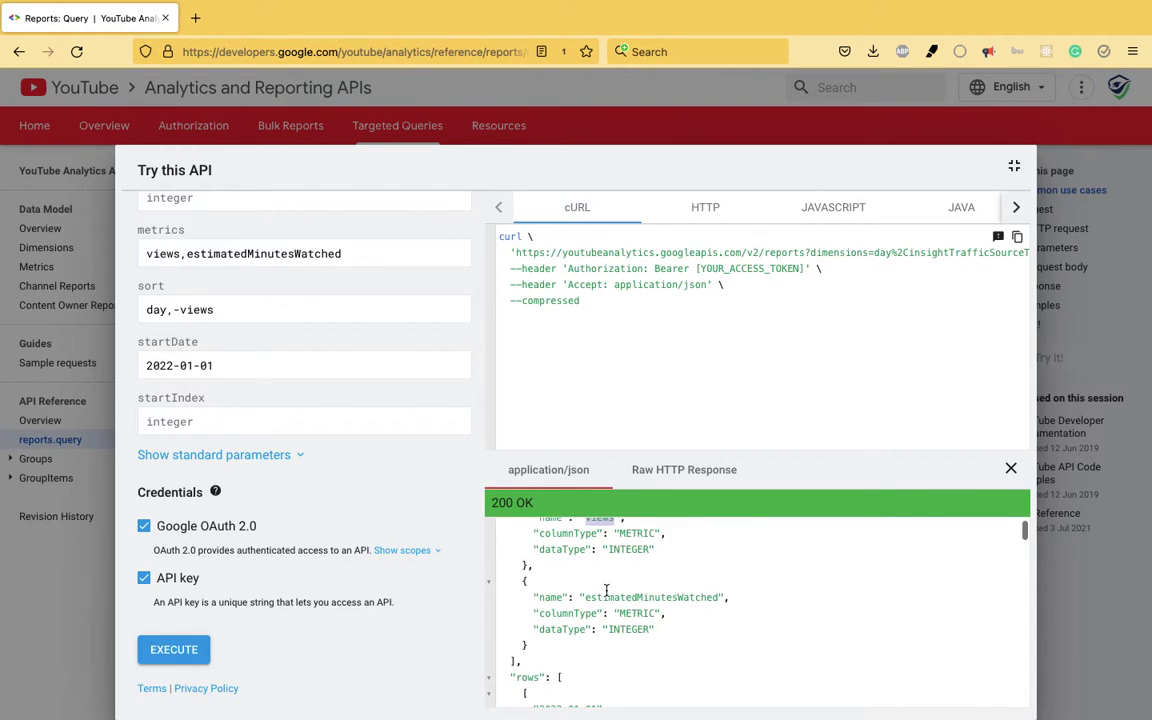
triple_click(606, 592)
scroll(606, 590, down, 5)
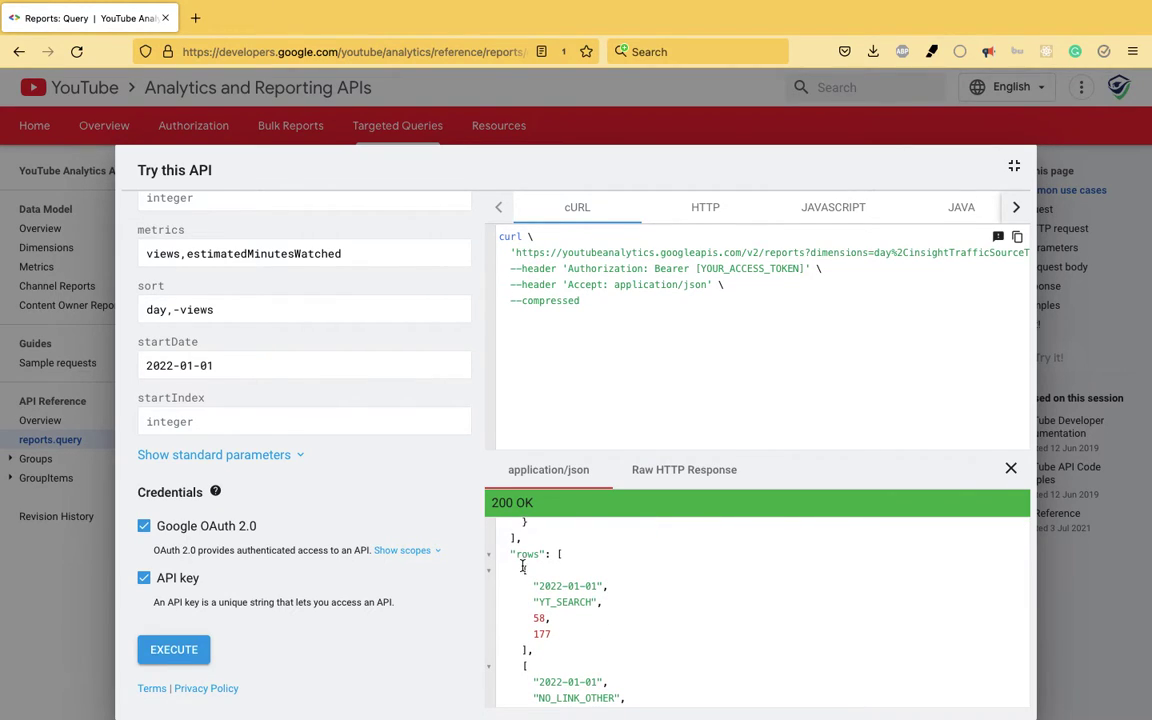
drag(521, 567, 538, 652)
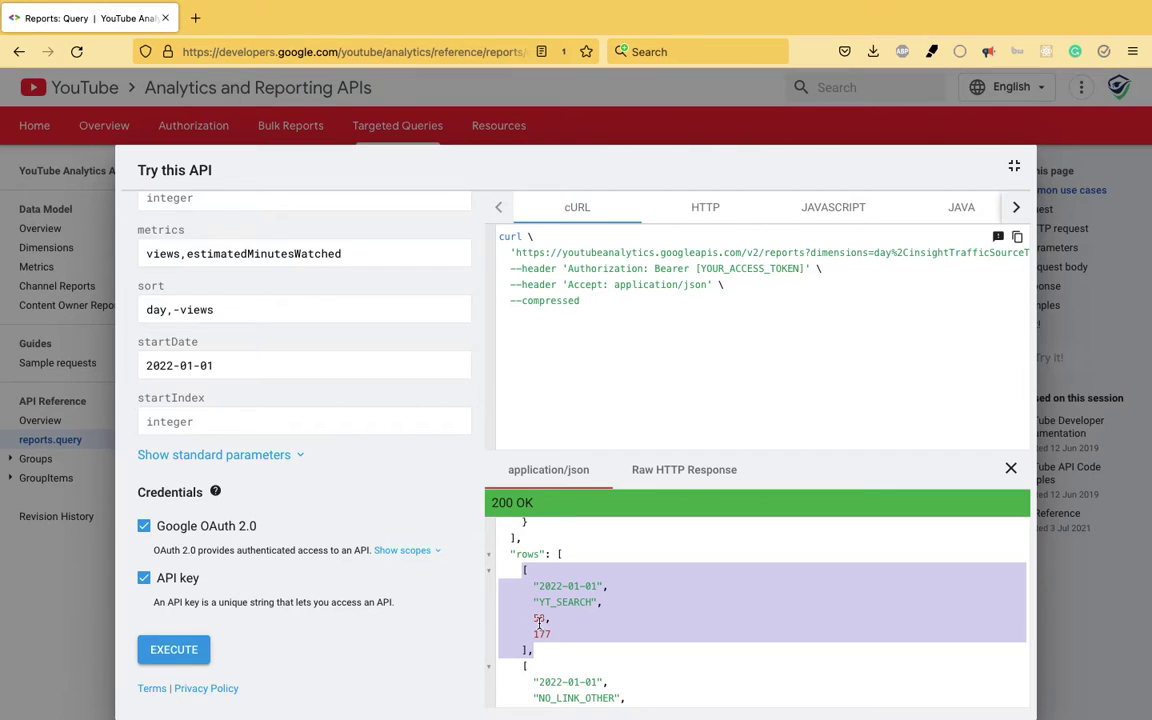
- Scan the response rows, picking out NO_LINK_OTHER and EXT_URL with its 10 views
click(538, 621)
scroll(614, 599, up, 5)
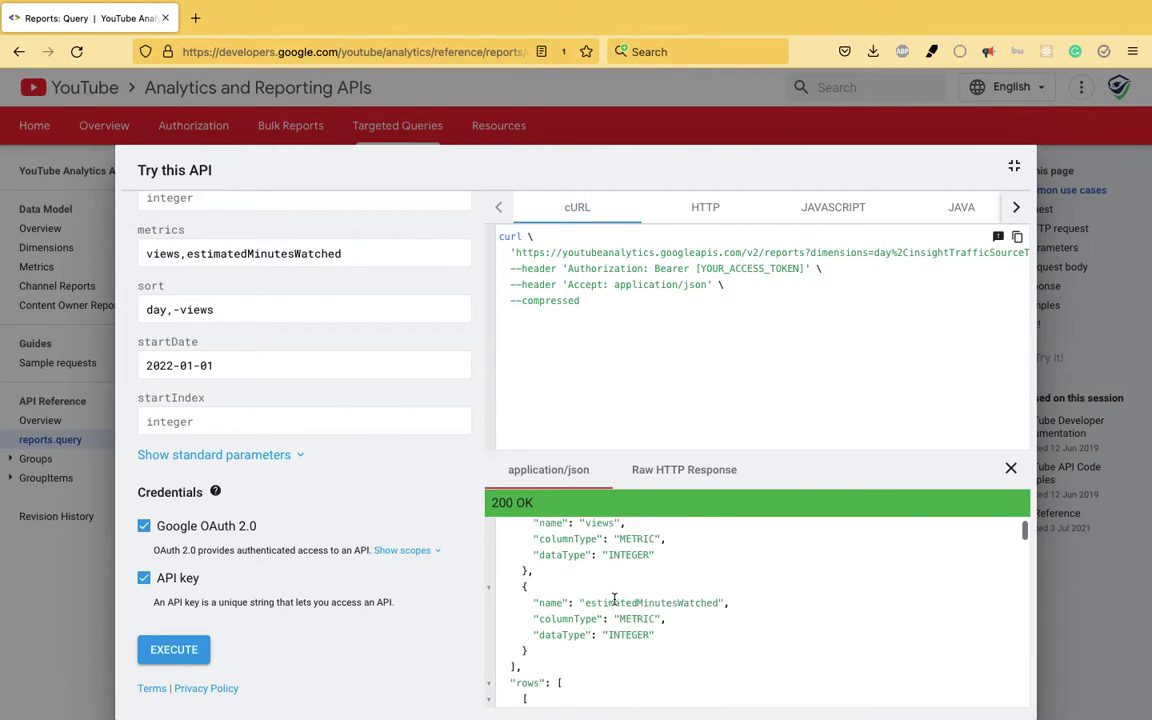
scroll(614, 599, down, 2)
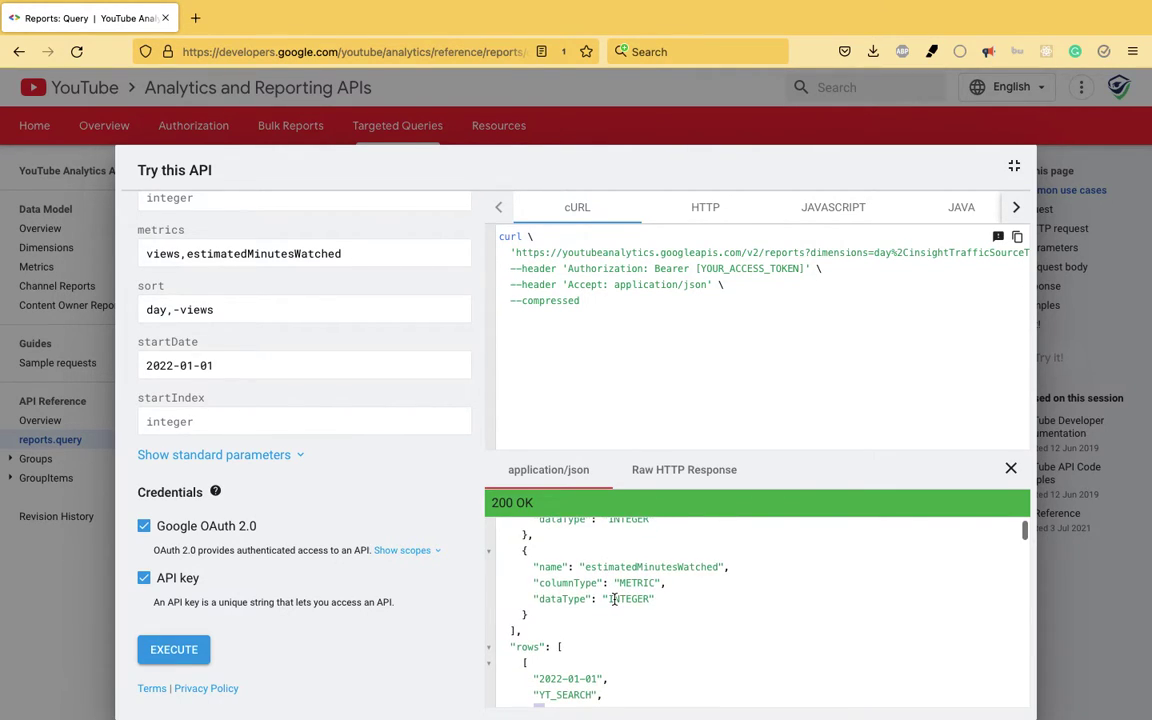
scroll(614, 599, down, 3)
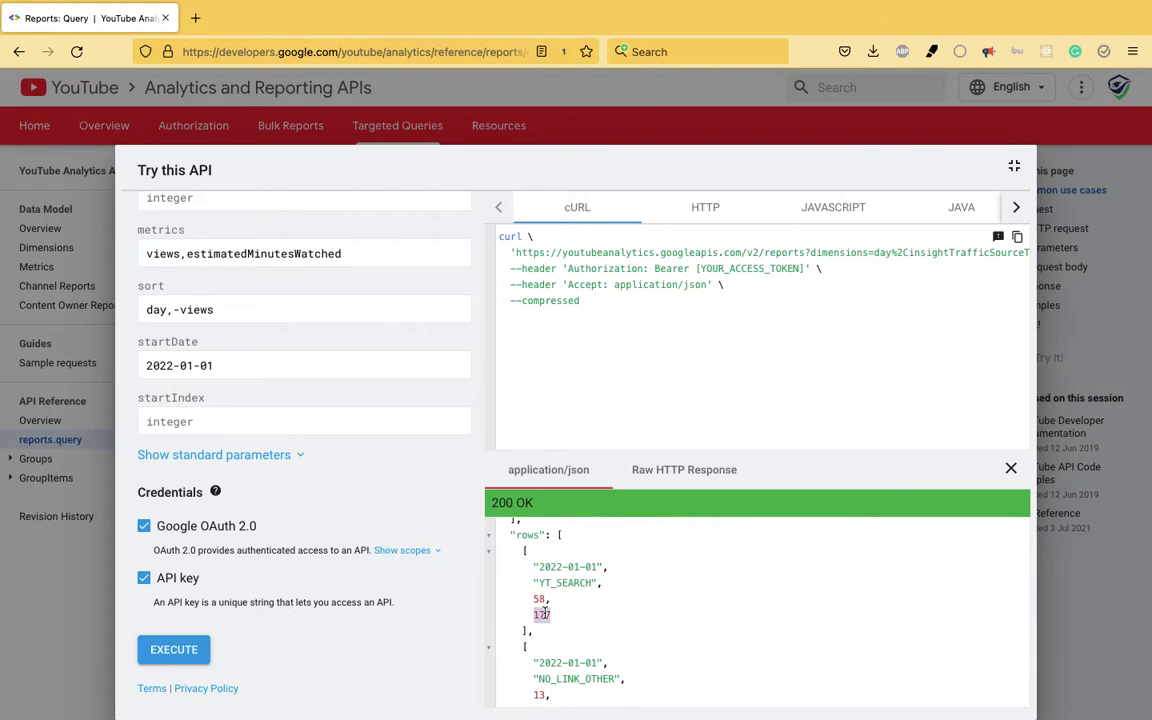
scroll(545, 612, down, 2)
double_click(565, 601)
scroll(556, 607, down, 1)
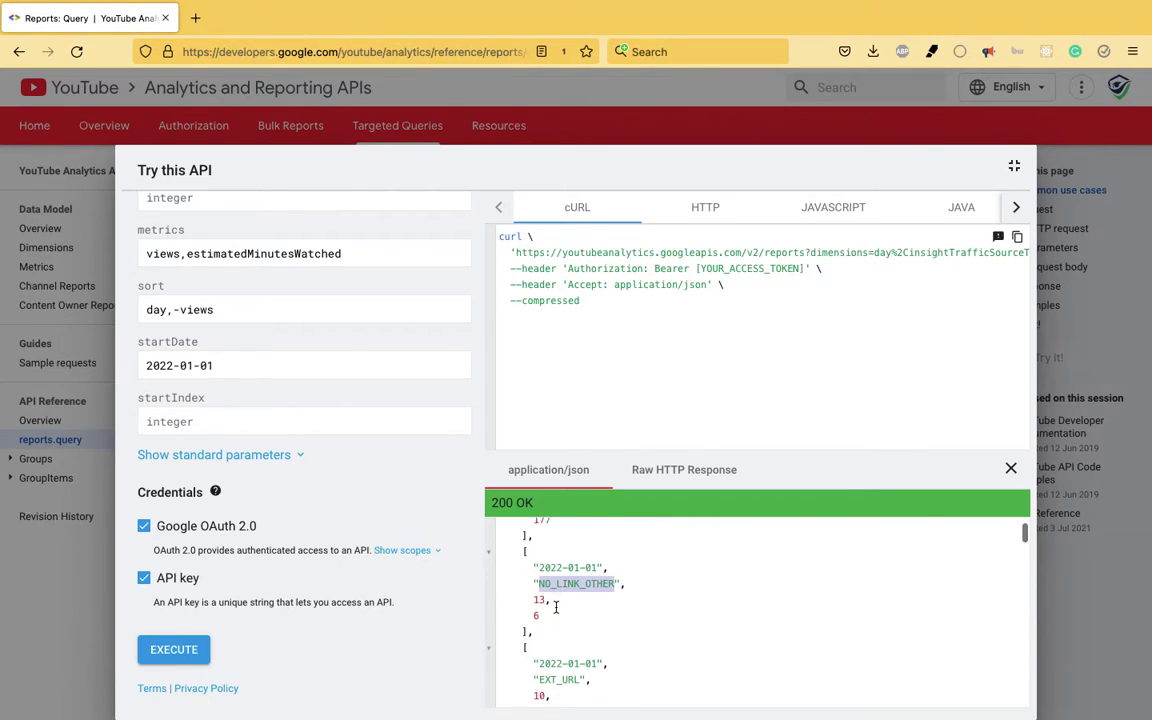
scroll(556, 607, down, 1)
scroll(556, 607, down, 2)
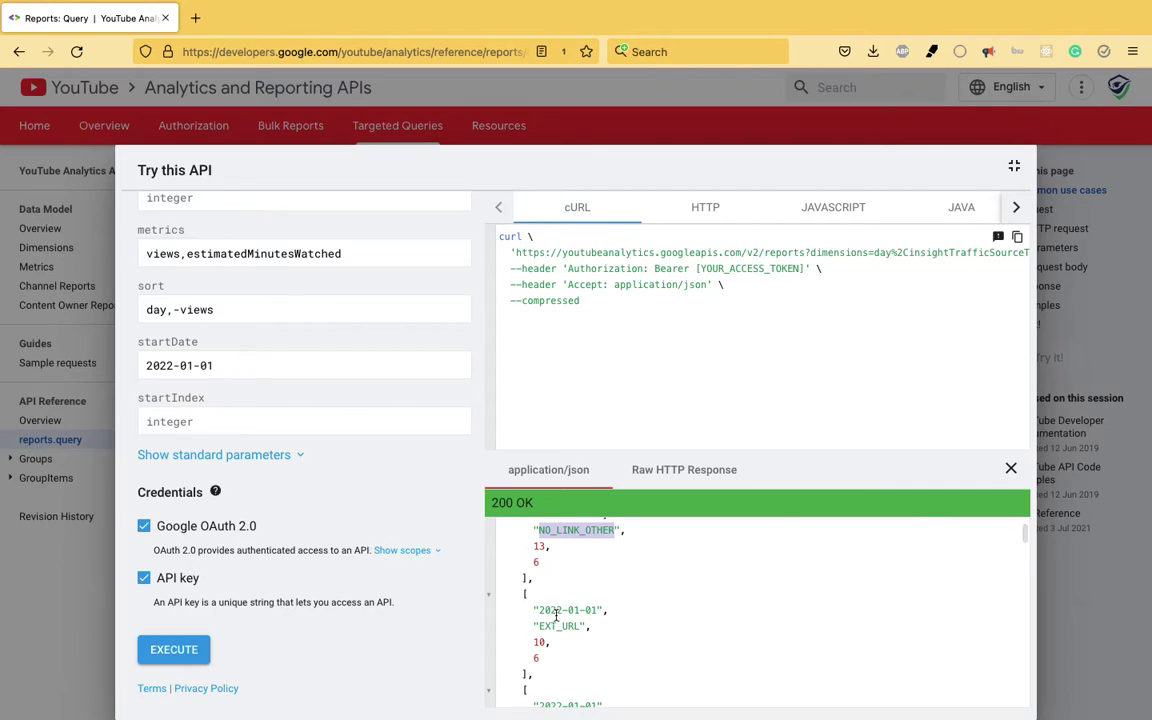
double_click(557, 627)
scroll(552, 627, down, 2)
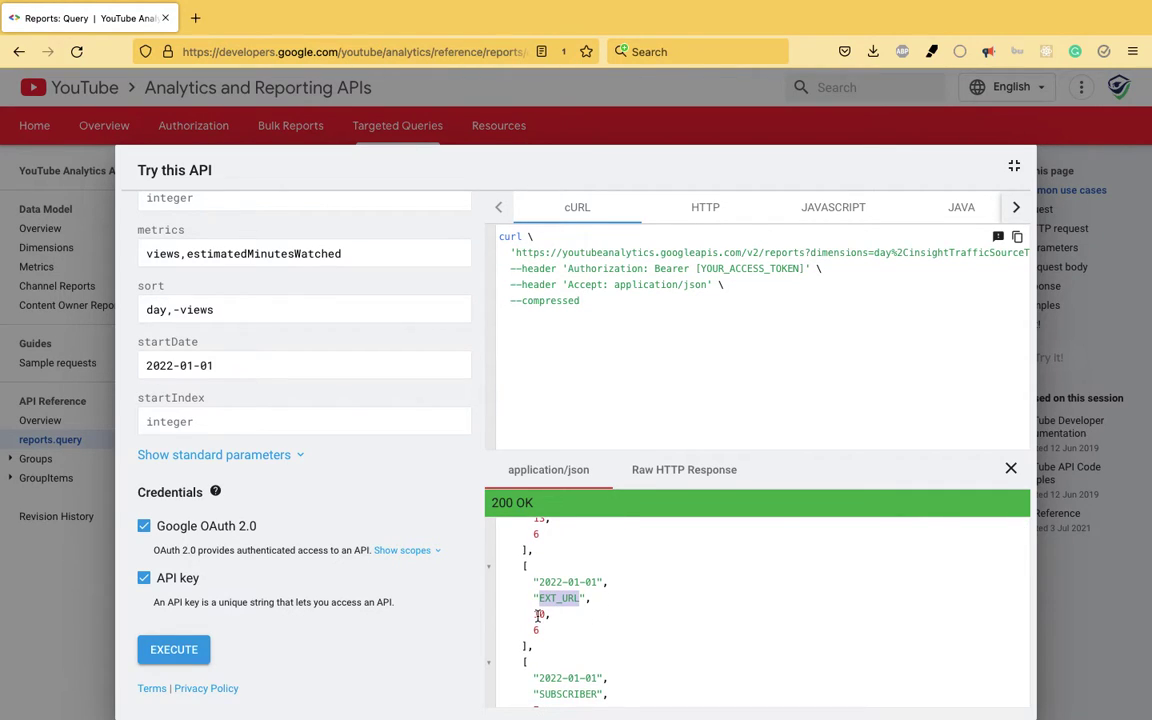
double_click(539, 614)
- Check RELATED_VIDEO, YT_OTHER_PAGE, NOTIFICATION and the 58 search views for 2022-01-02, then return to Evernote
scroll(537, 615, down, 4)
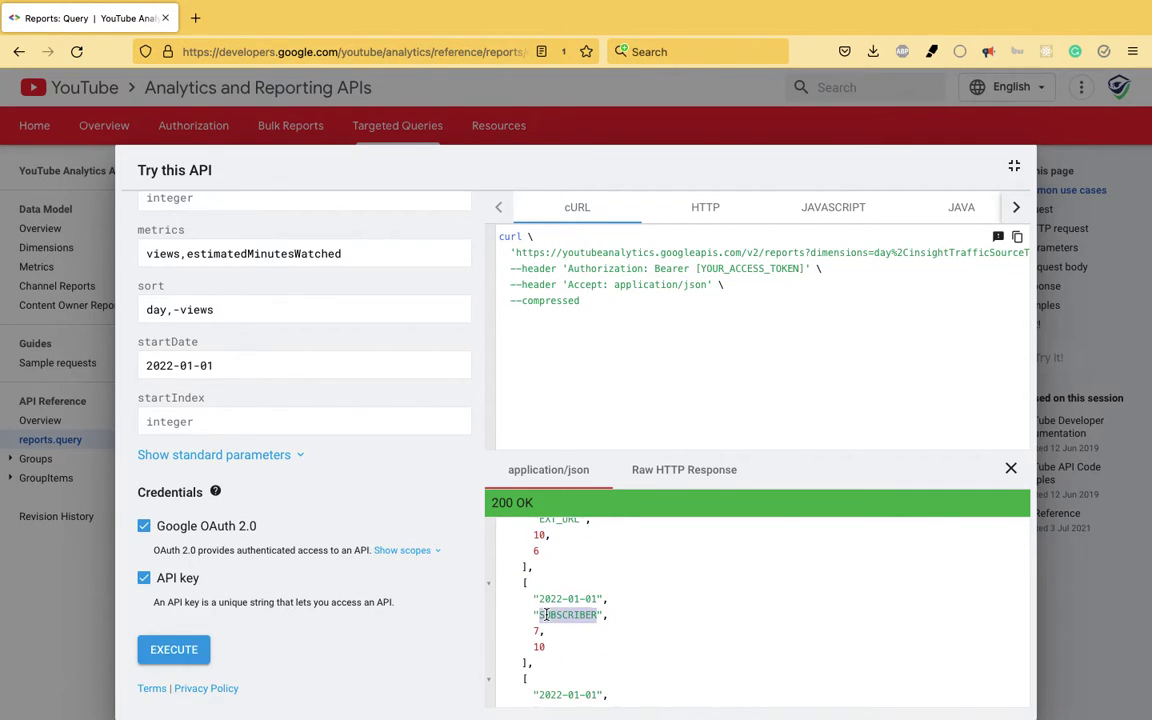
scroll(537, 627, down, 4)
double_click(559, 607)
scroll(555, 625, down, 3)
double_click(570, 626)
scroll(570, 626, down, 3)
double_click(570, 628)
scroll(570, 626, down, 4)
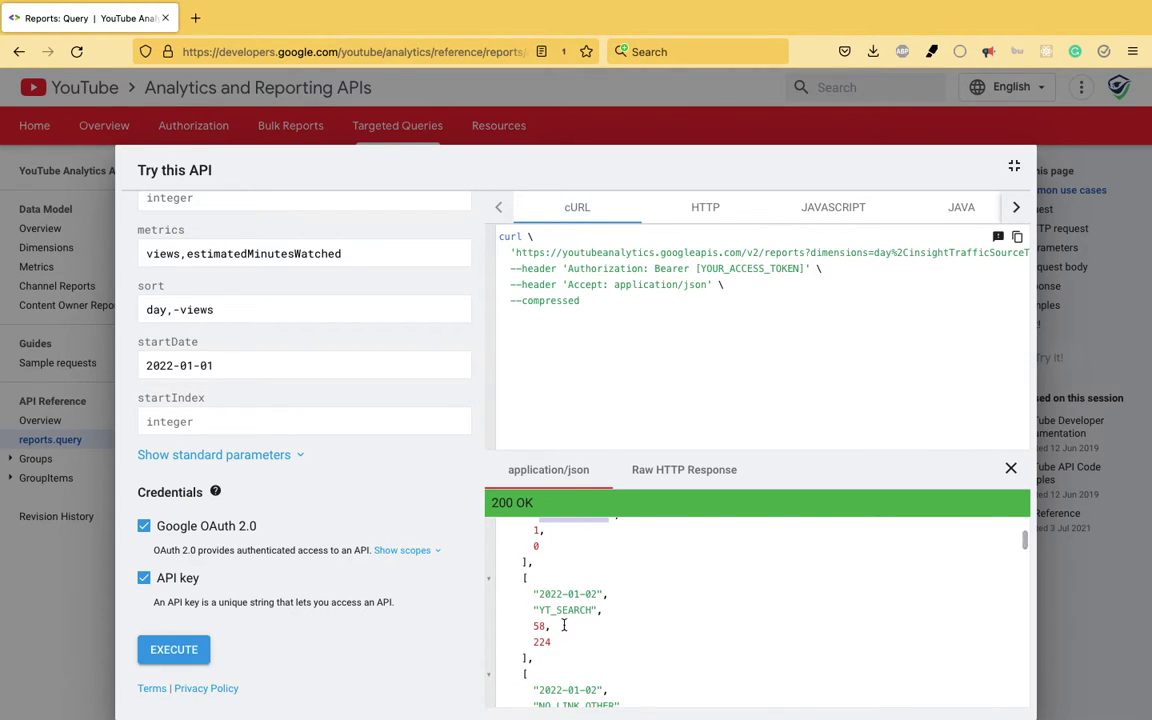
double_click(538, 626)
scroll(539, 640, down, 3)
scroll(543, 597, down, 11)
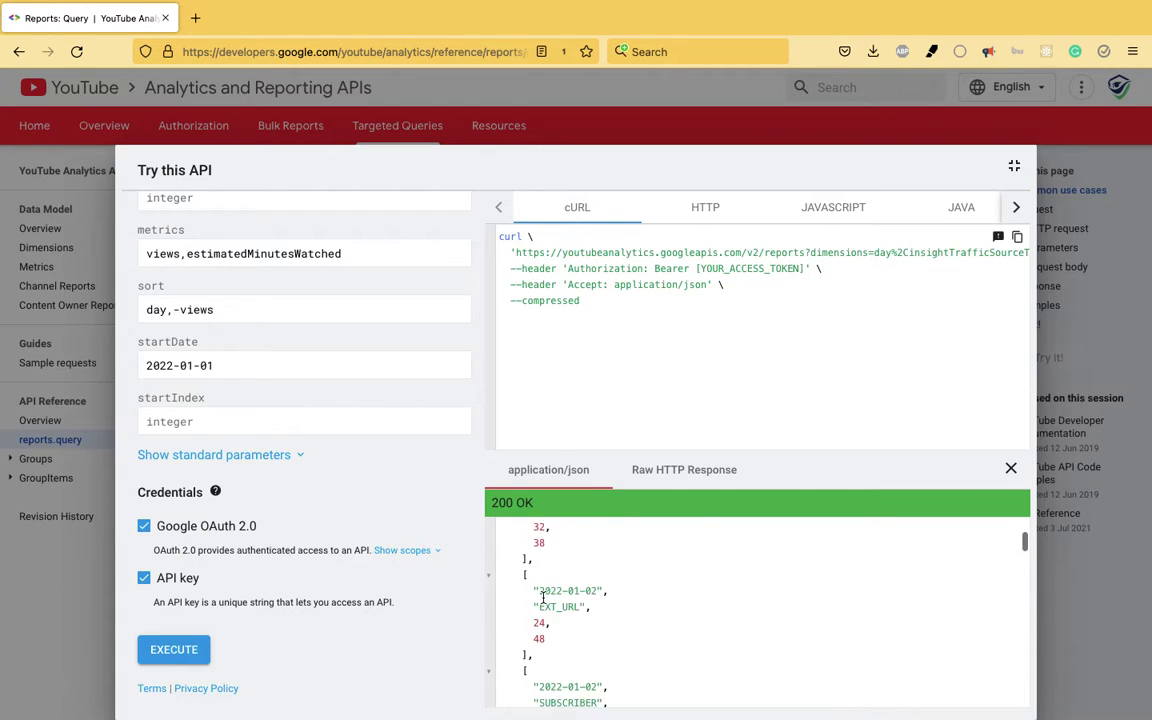
scroll(543, 597, down, 10)
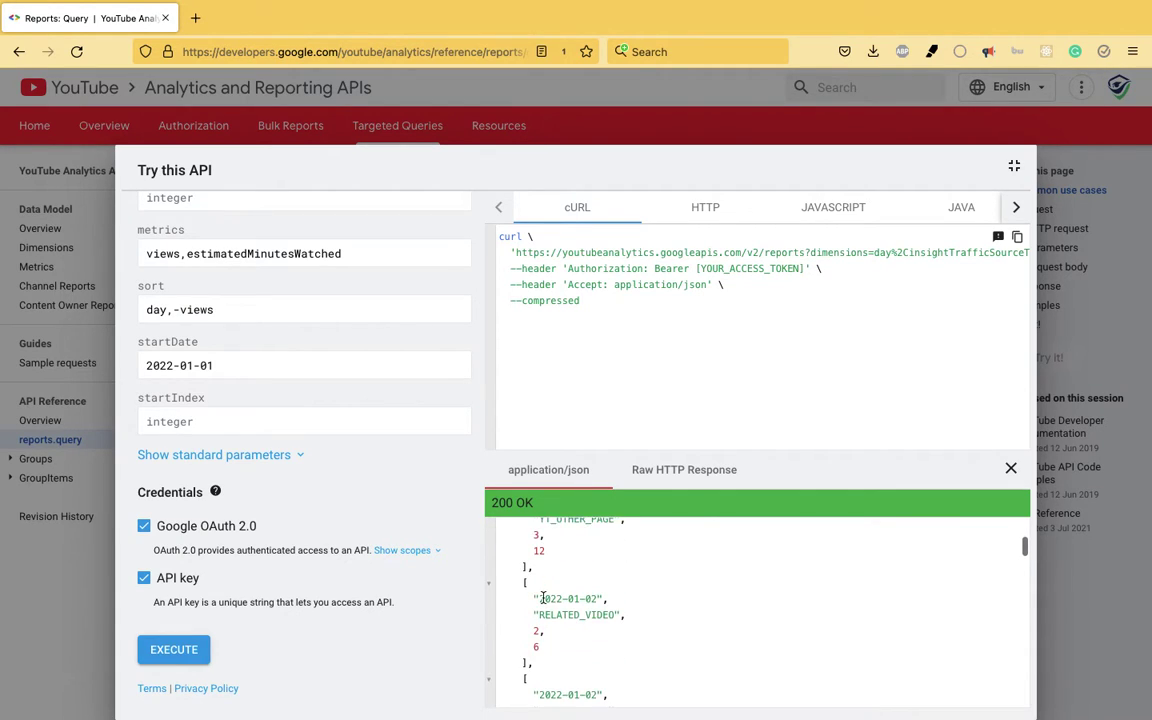
scroll(543, 598, down, 3)
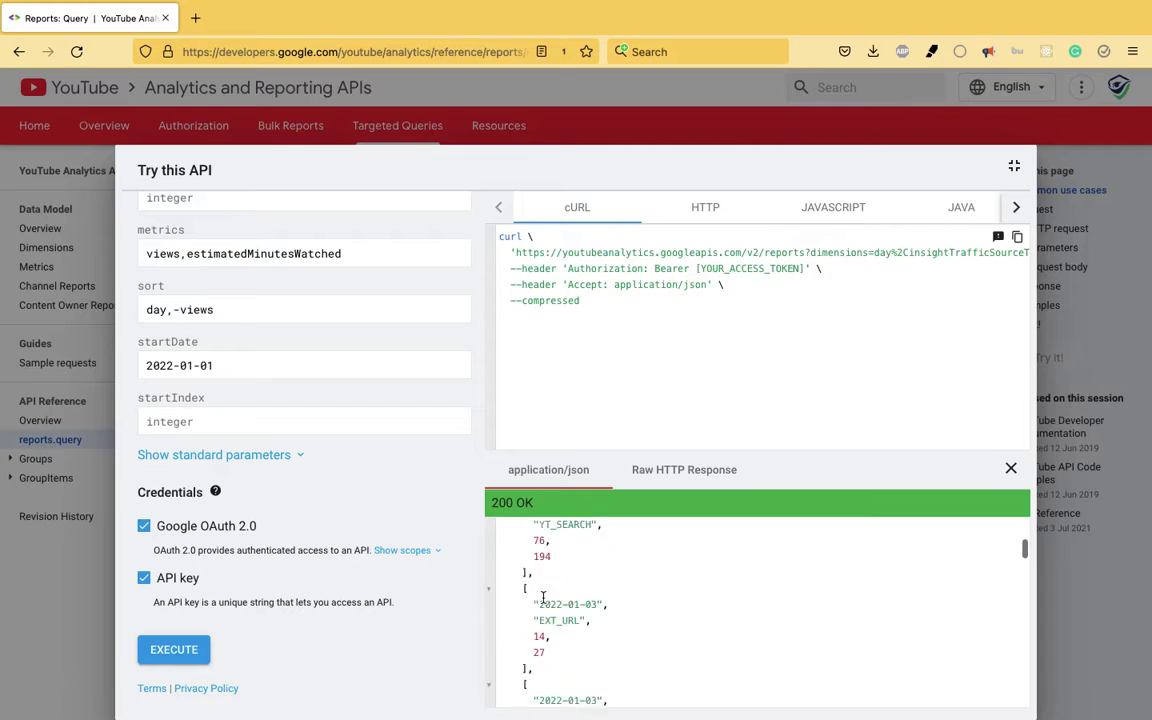
key(super+Tab)
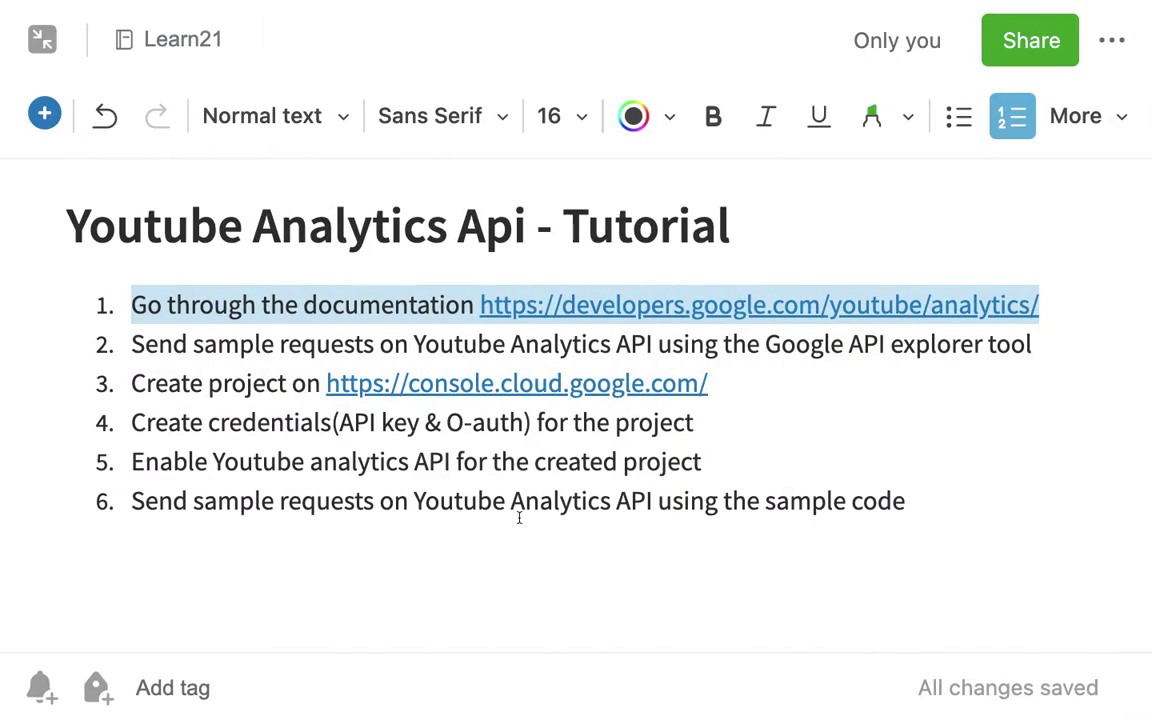
- Append '-- done' to tutorial steps 2 and 1
click(1106, 341)
text(--)
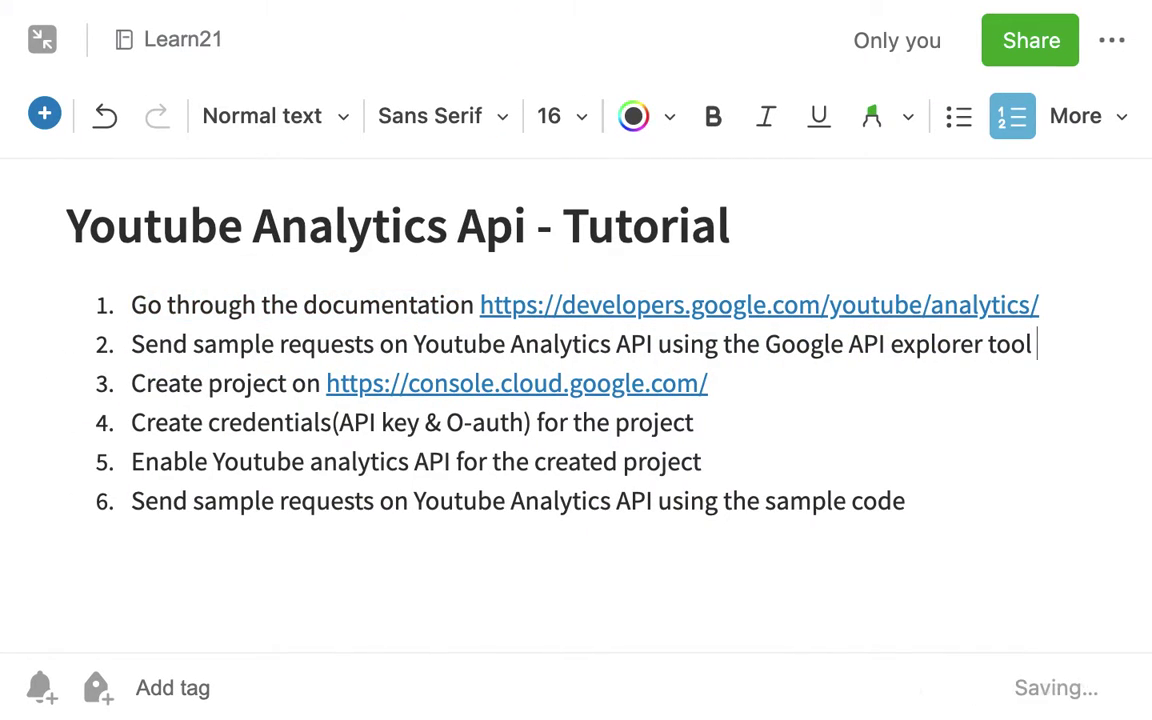
text( done)
click(1090, 305)
text(-- done)
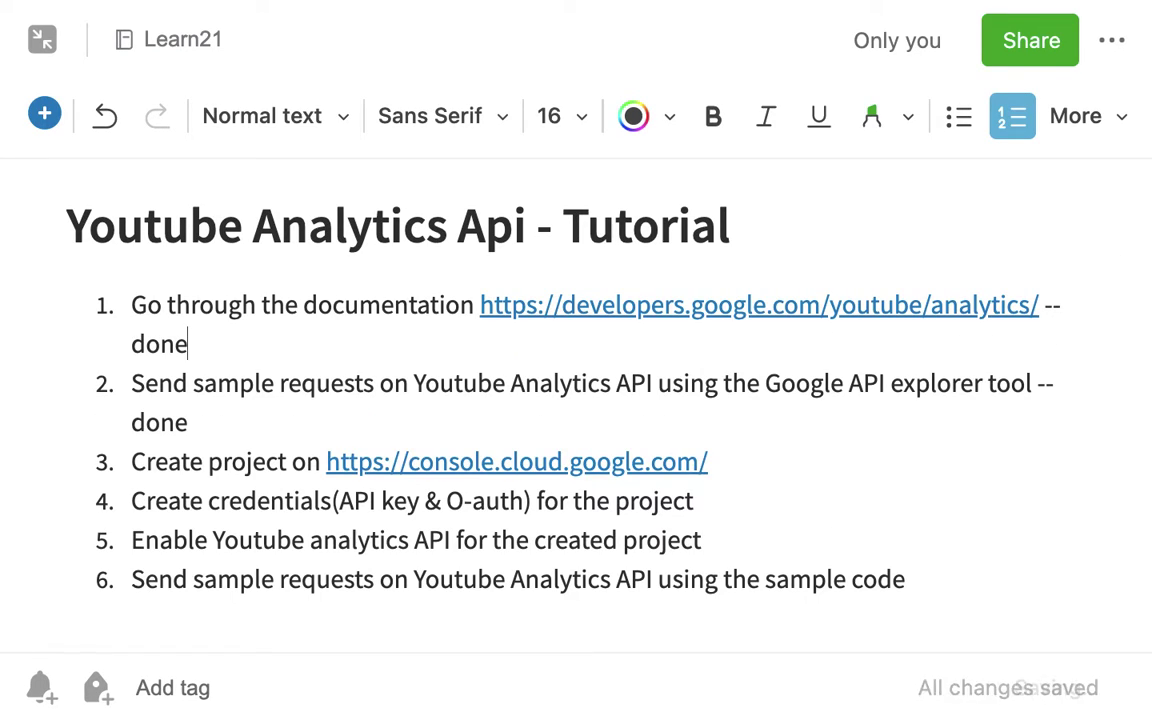
- Copy the console.cloud.google.com link from step 3 and return to the browser
click(190, 500)
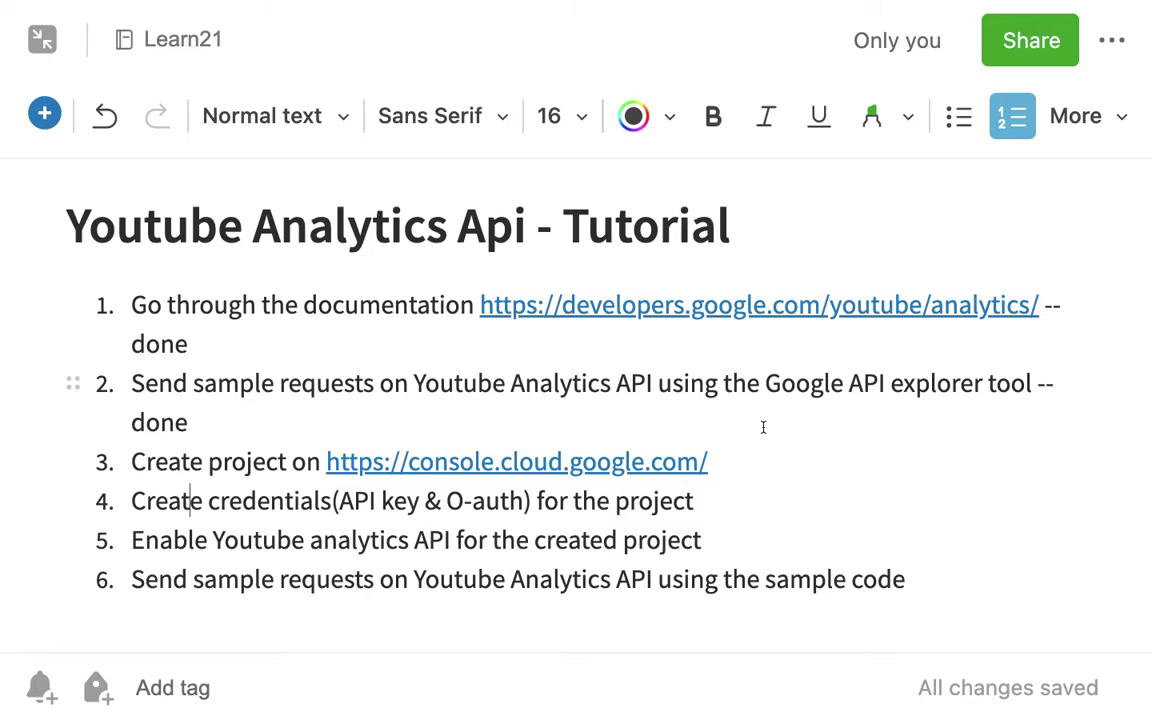
drag(708, 461, 326, 458)
key(super+c)
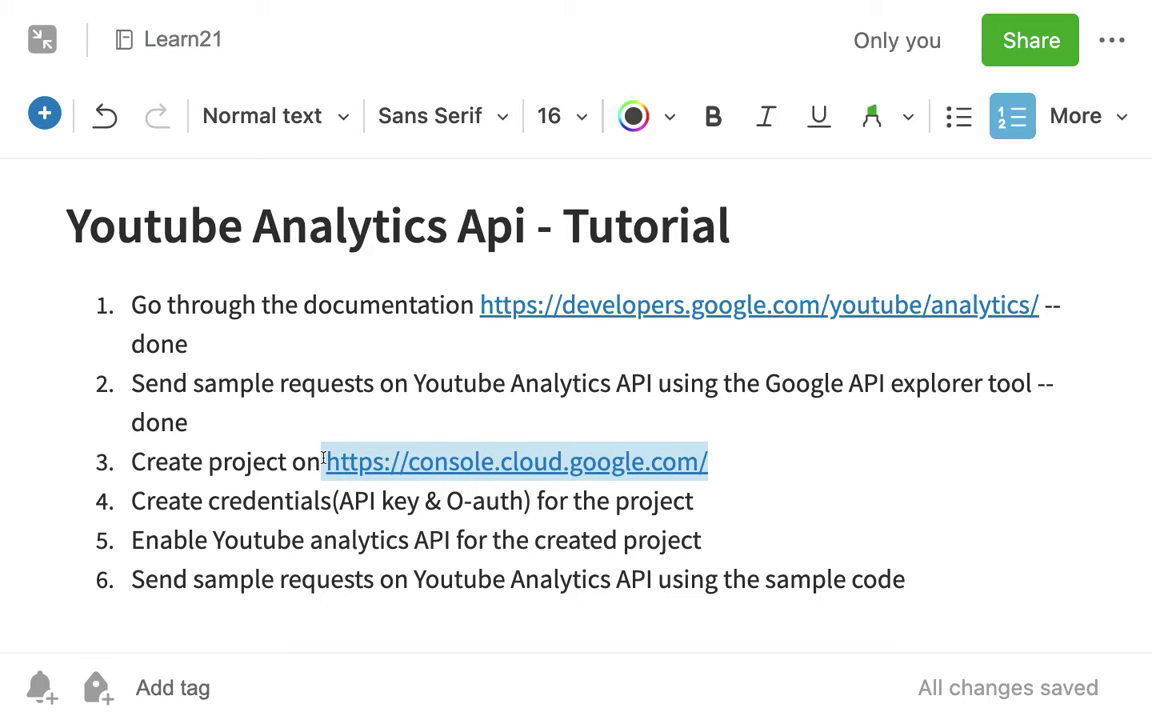
key(super+Tab)
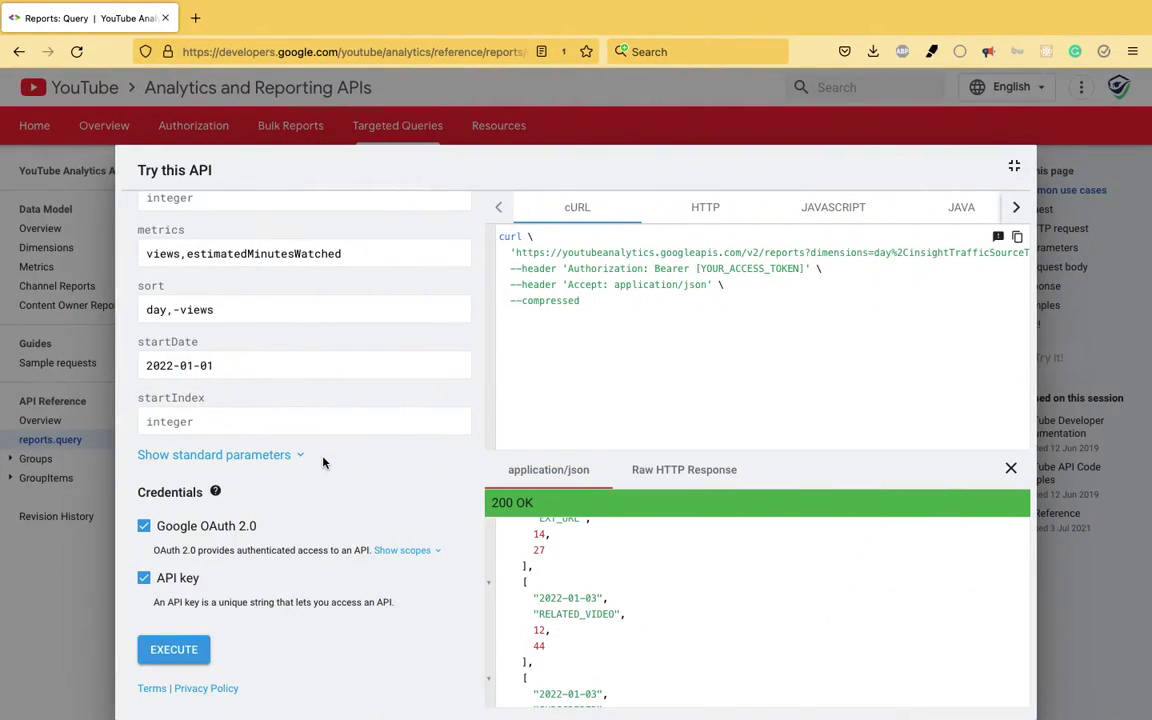
- Load the Cloud Console in a new tab, dismiss the shut-down project notice, and open the project chooser
key(super+t)
key(super+v)
key(Return)
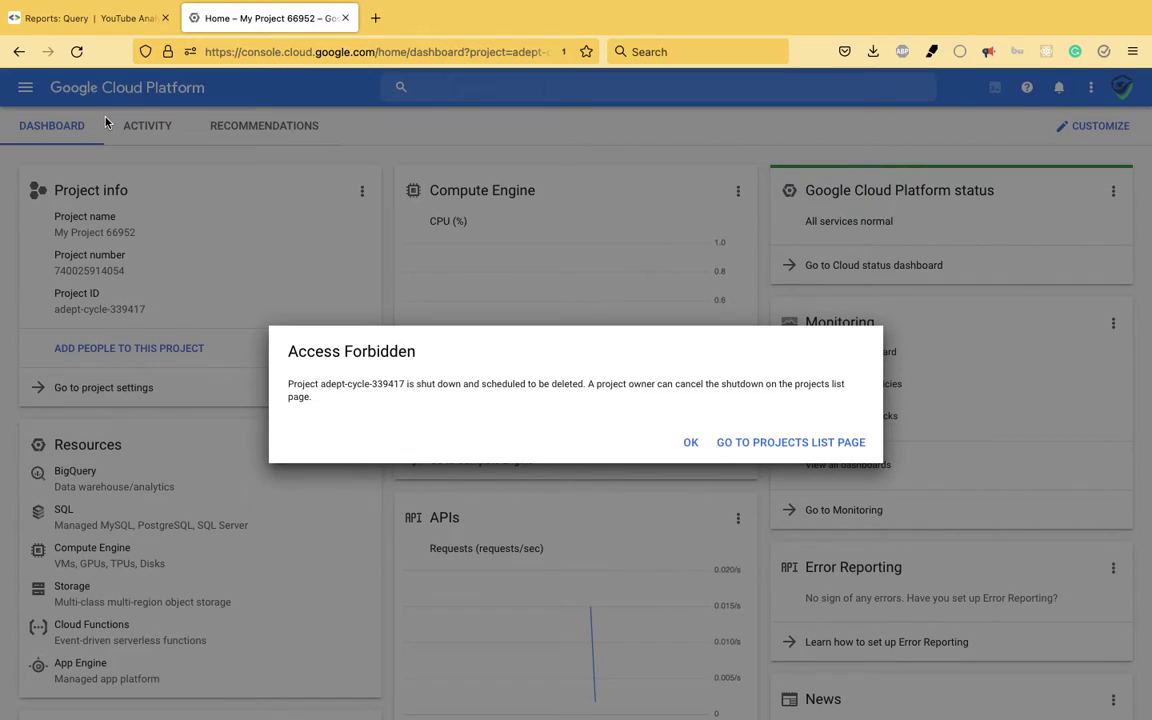
click(692, 442)
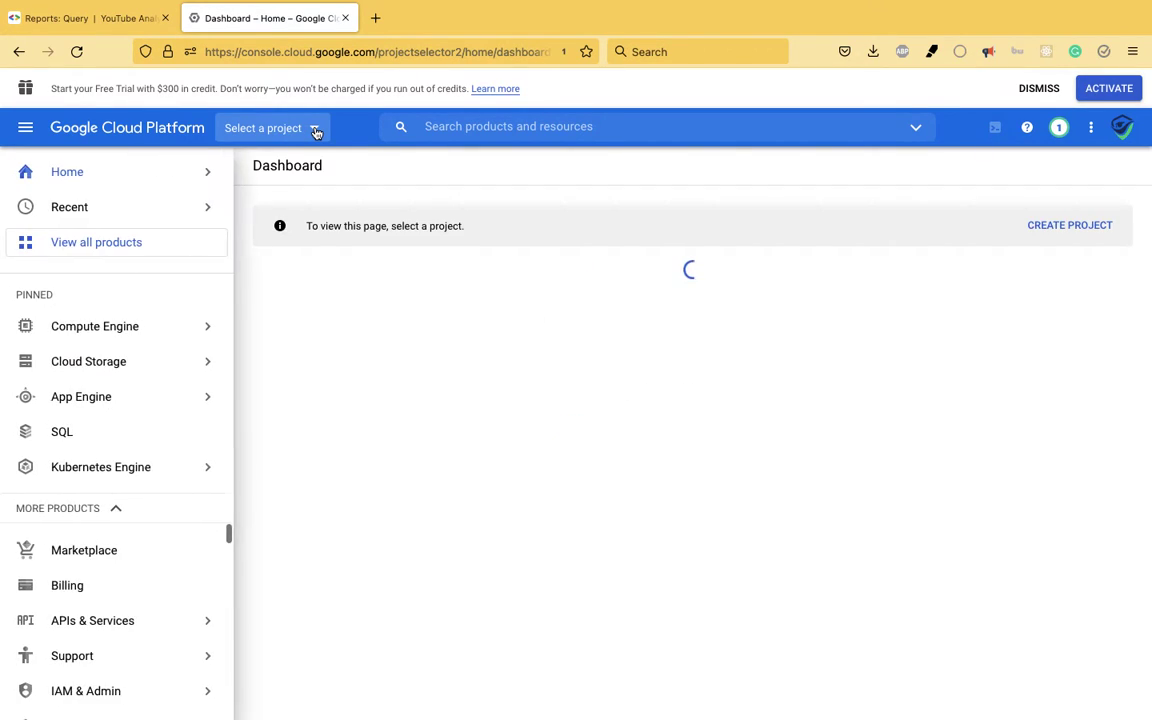
click(313, 128)
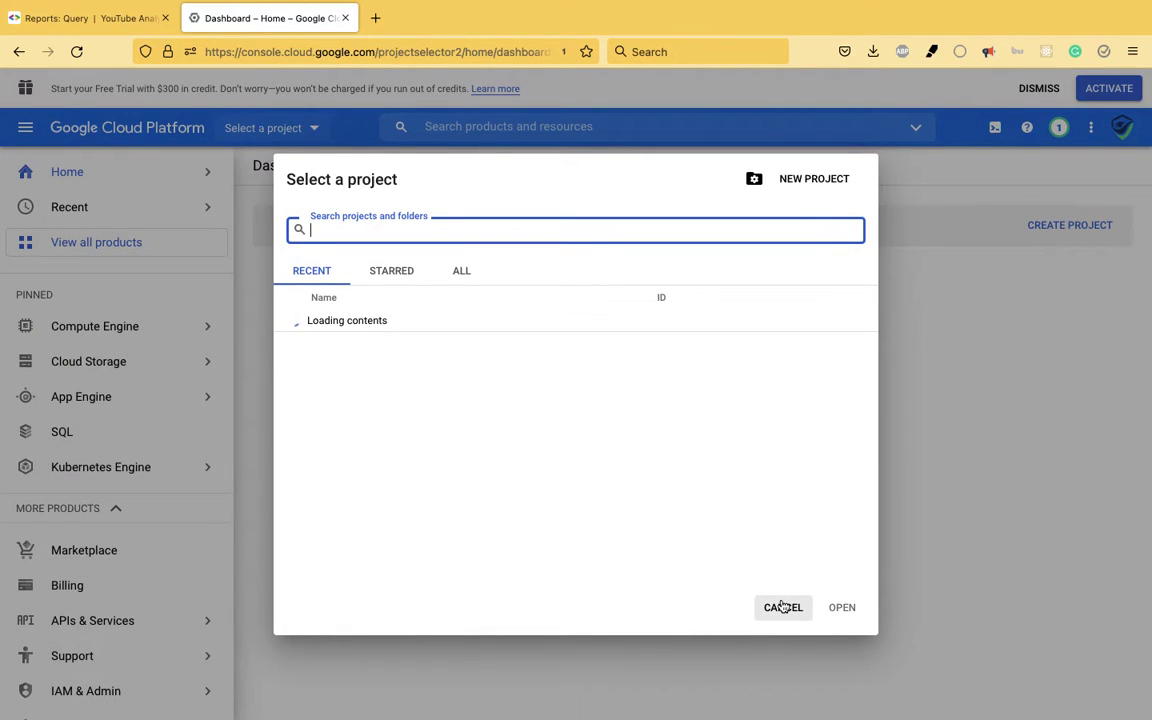
key(Escape)
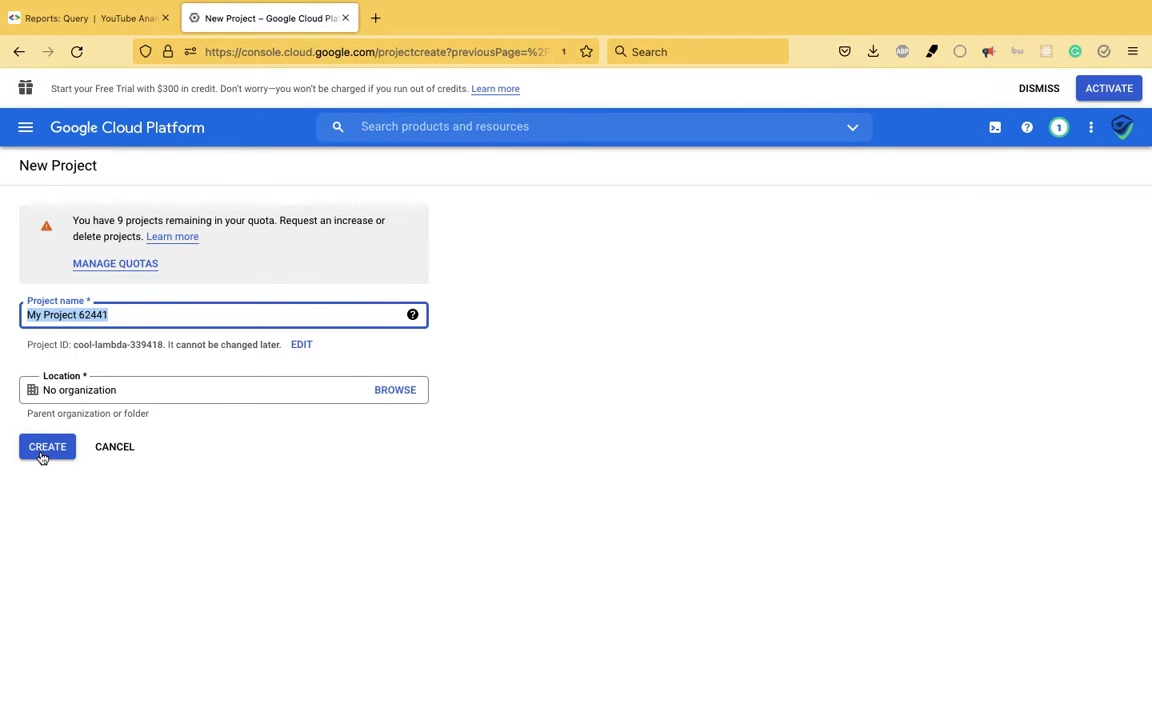
- Create the project My Project 62441 and dismiss the notifications panel
click(42, 457)
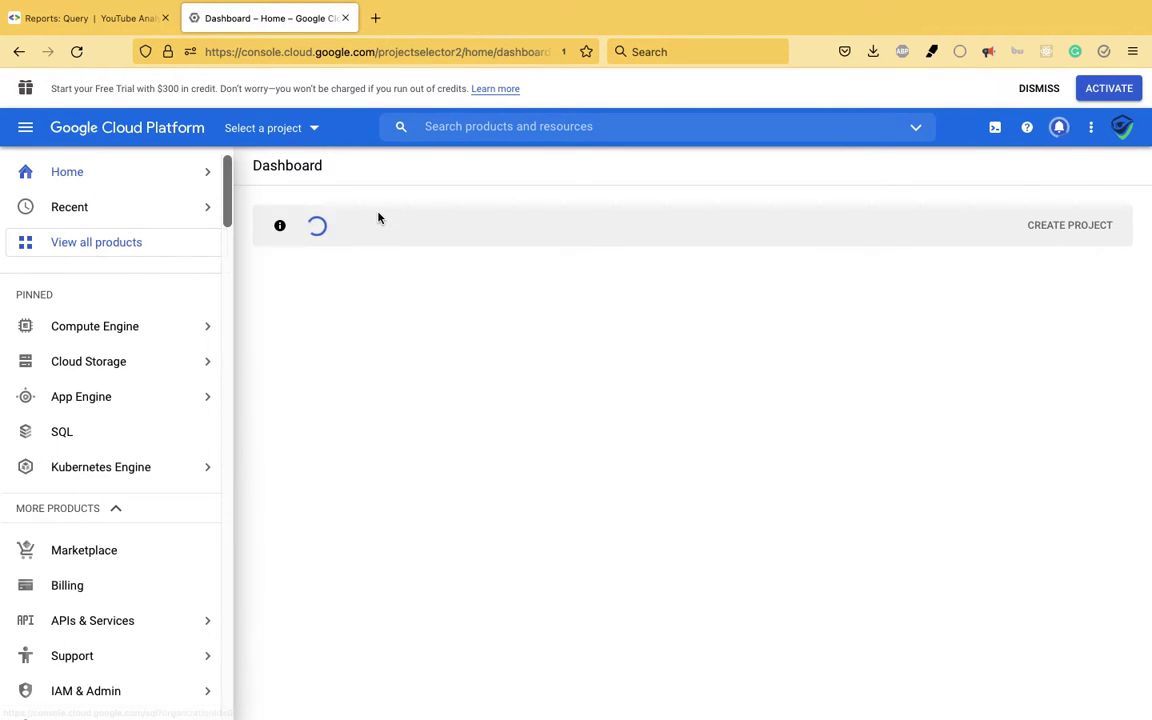
mouse_move(100, 467)
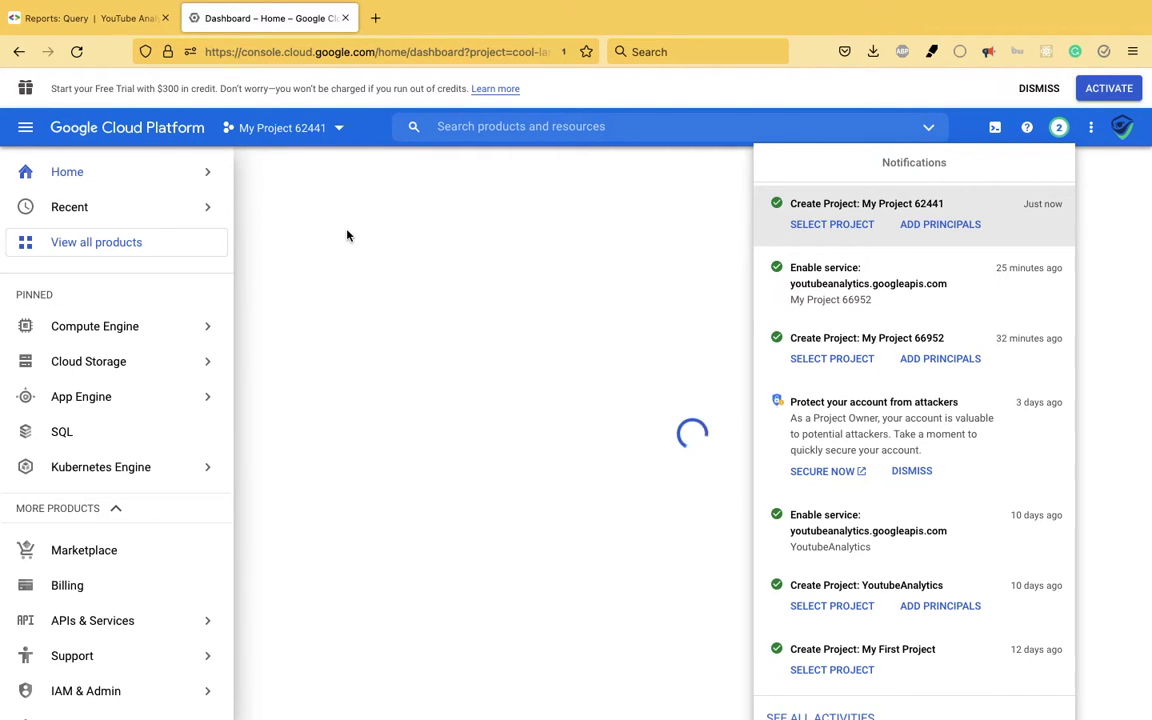
click(340, 199)
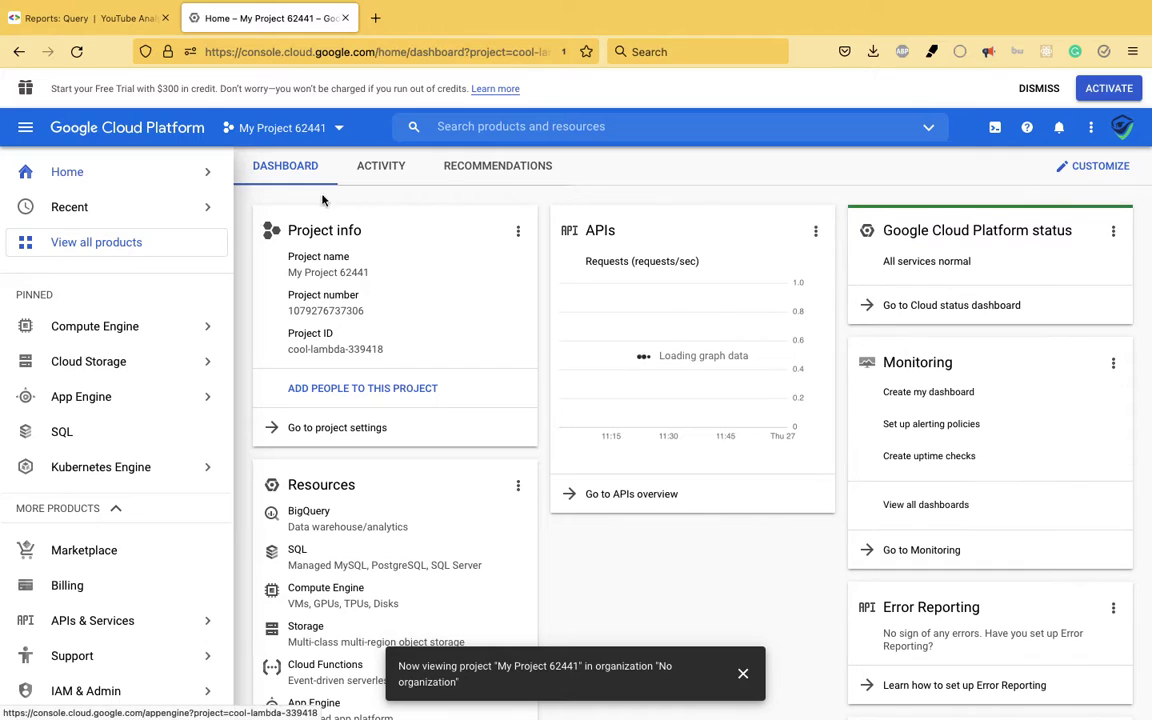
- Open the APIs overview from the My Project 62441 dashboard
scroll(147, 440, down, 3)
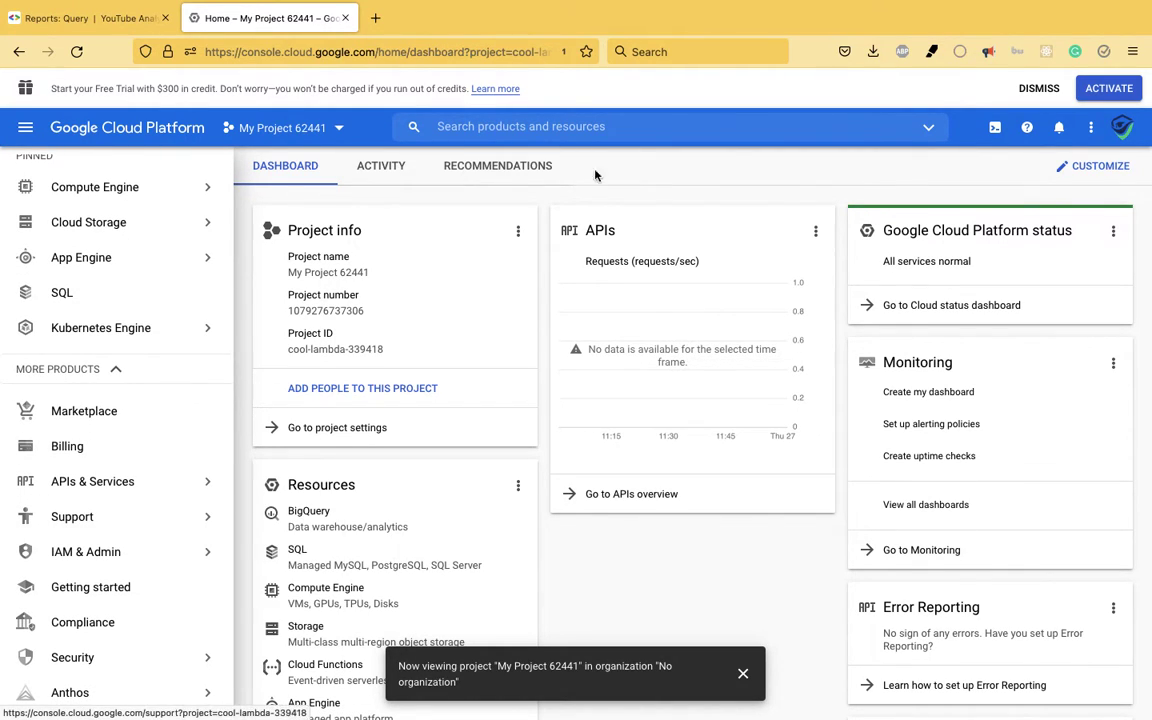
click(611, 498)
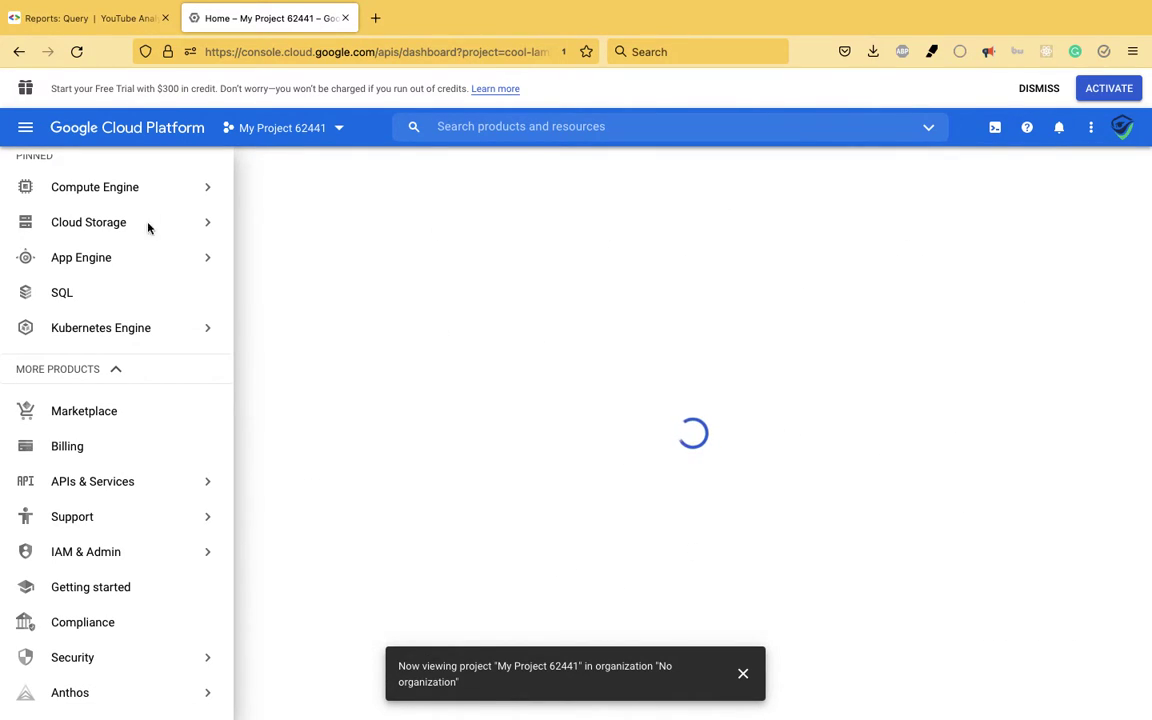
scroll(139, 581, down, 3)
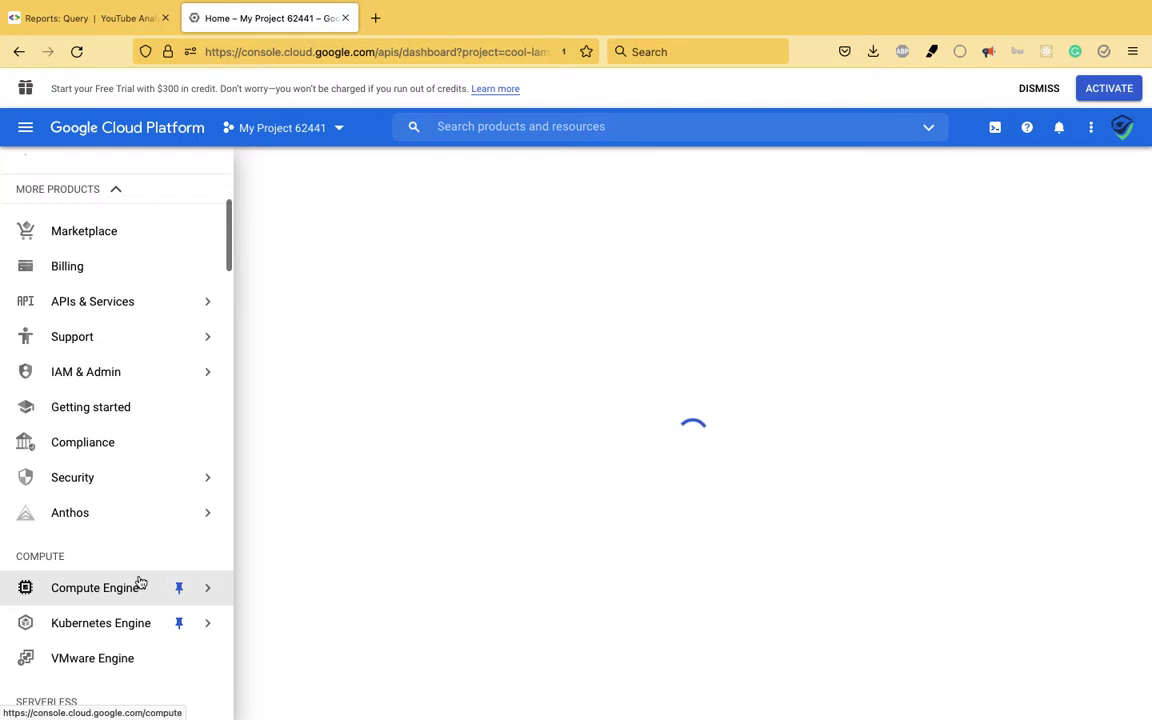
scroll(139, 582, up, 3)
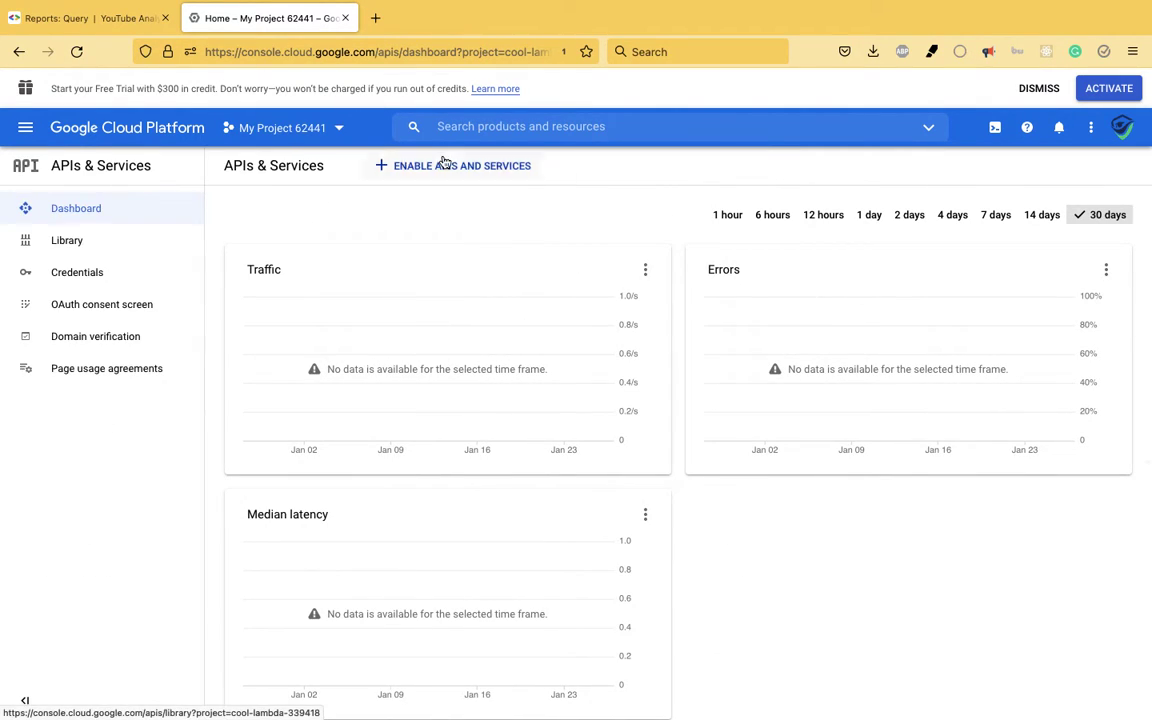
- Search the API library for 'youtube analytics api' and enable the YouTube Analytics API
click(445, 165)
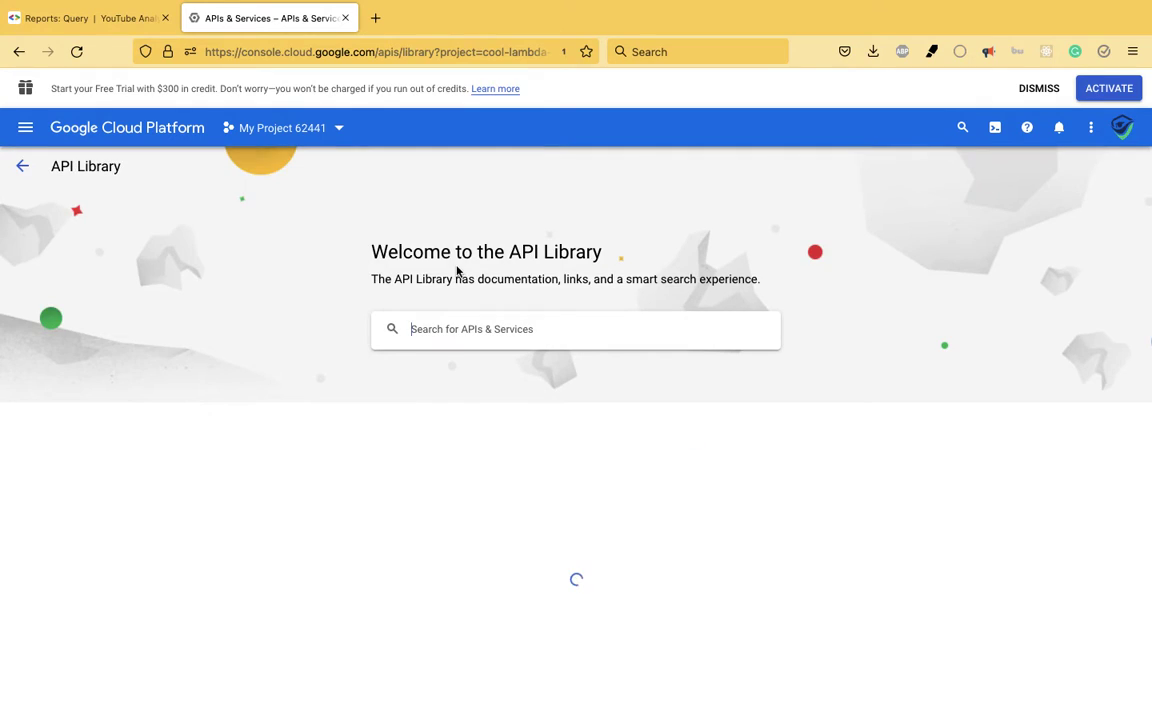
text(youtube anal)
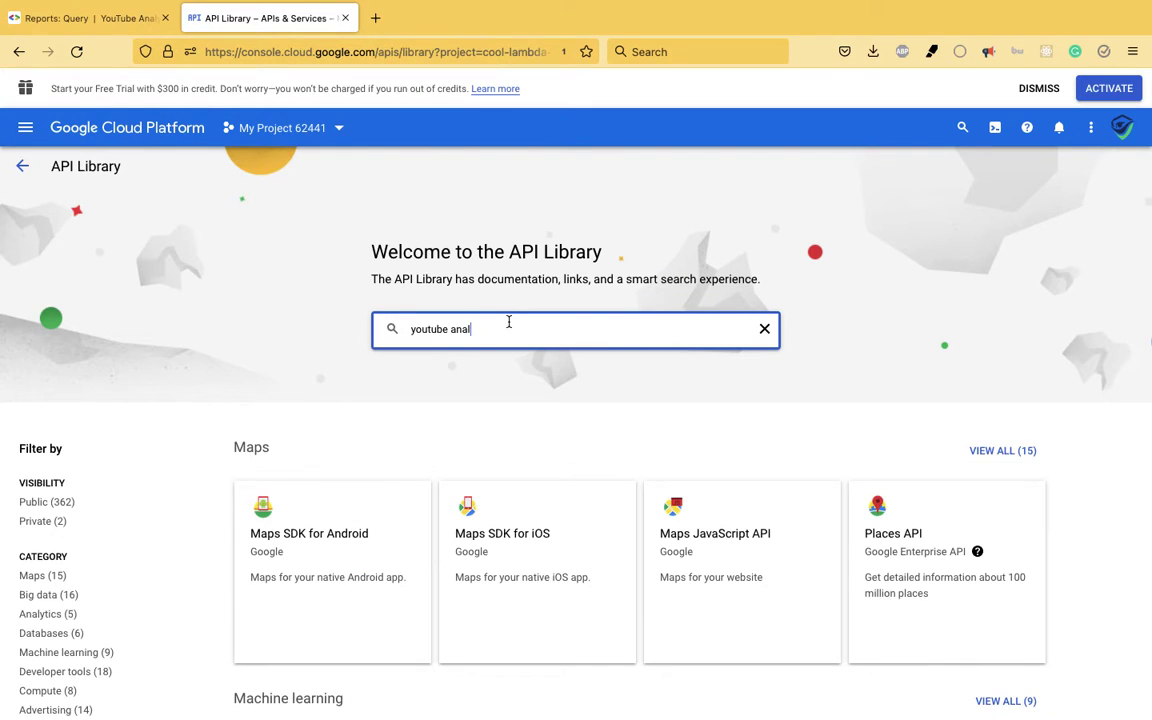
click(519, 357)
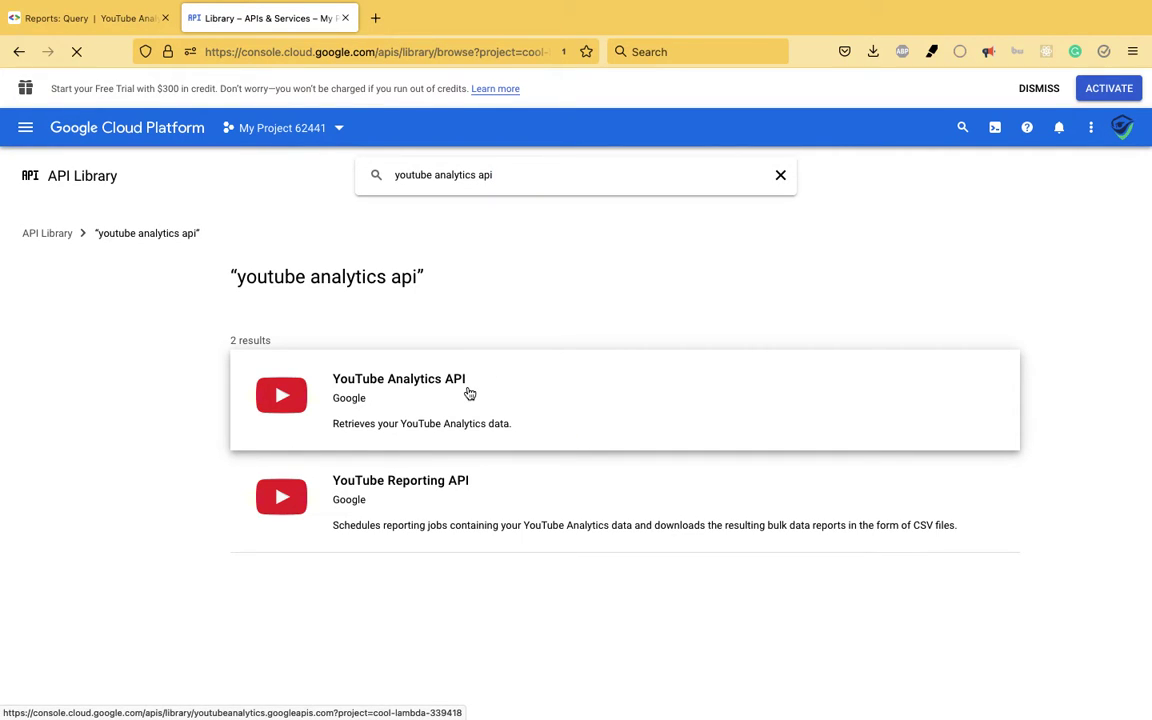
click(393, 397)
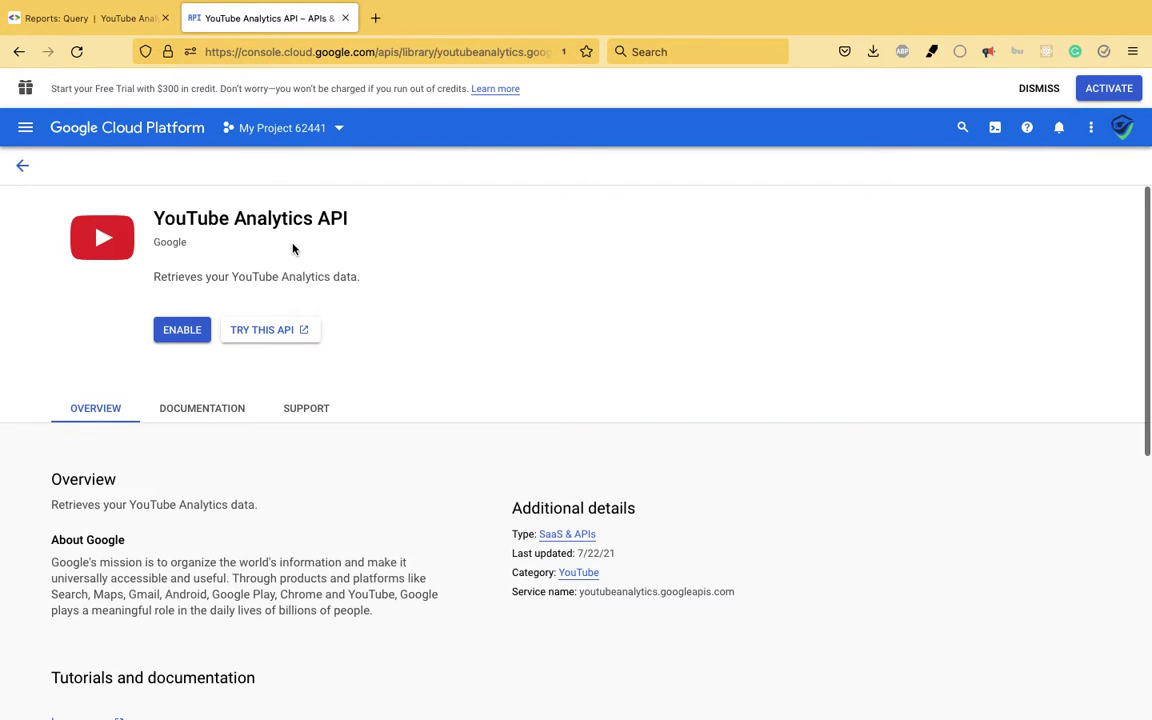
click(183, 334)
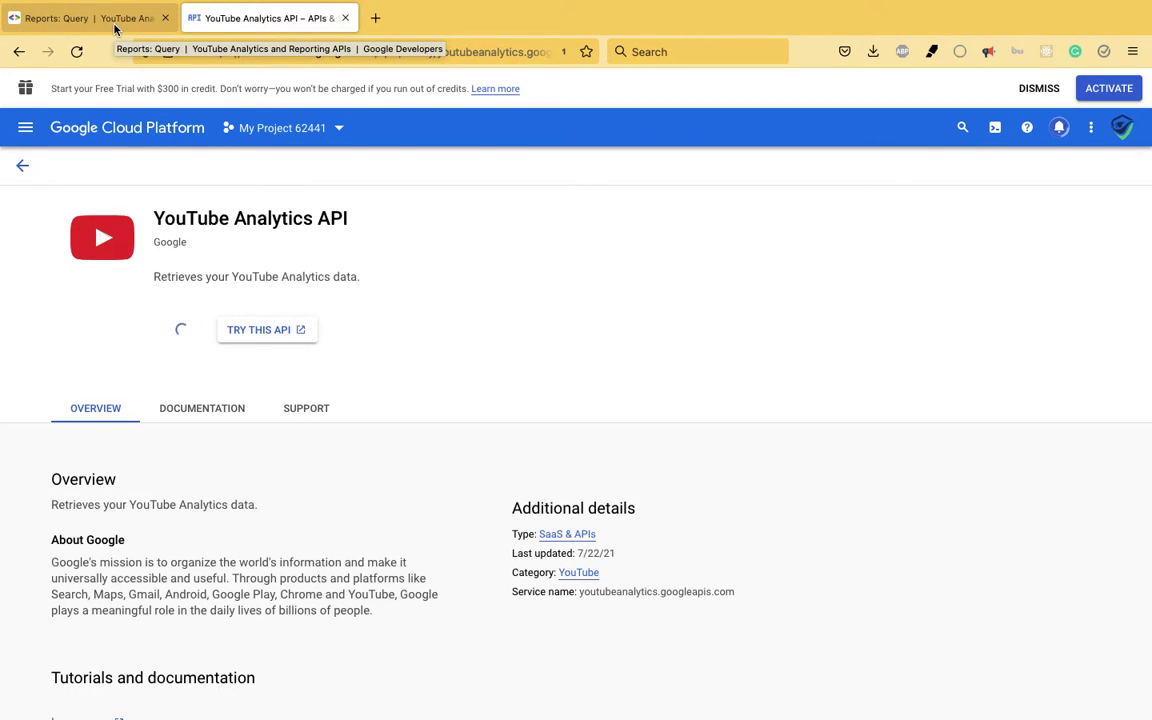
scroll(437, 275, down, 5)
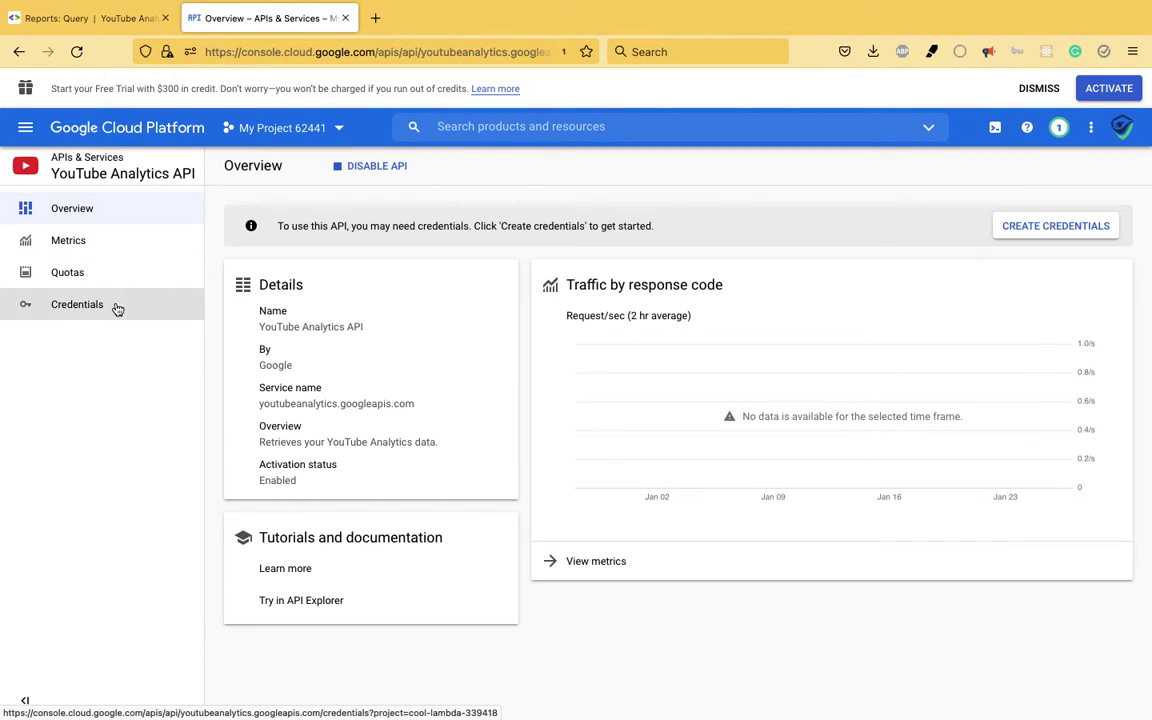
- From Credentials, start creating an OAuth client ID and go to the consent screen configuration
click(117, 309)
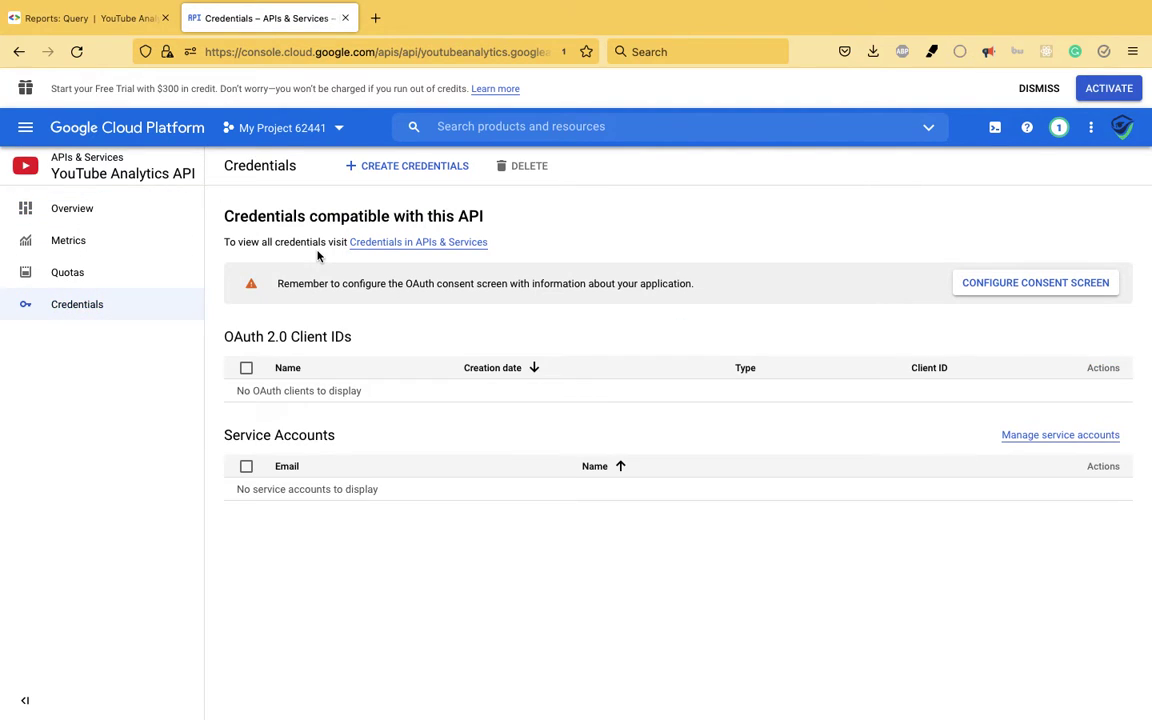
click(395, 168)
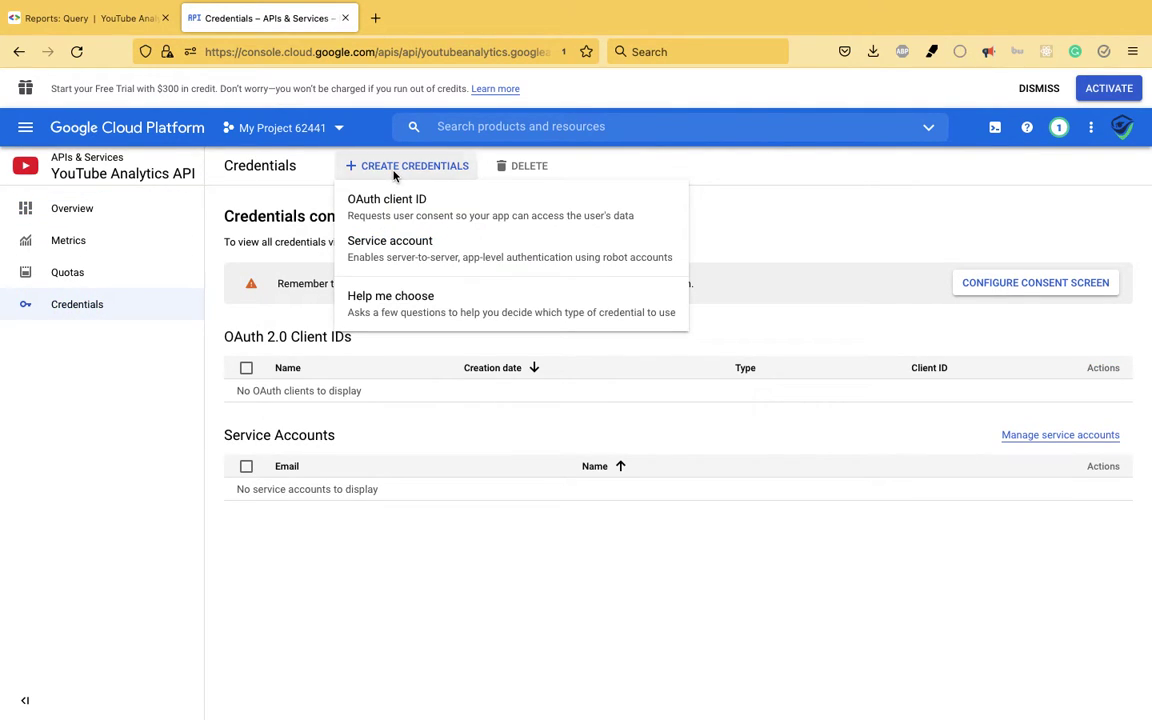
click(368, 205)
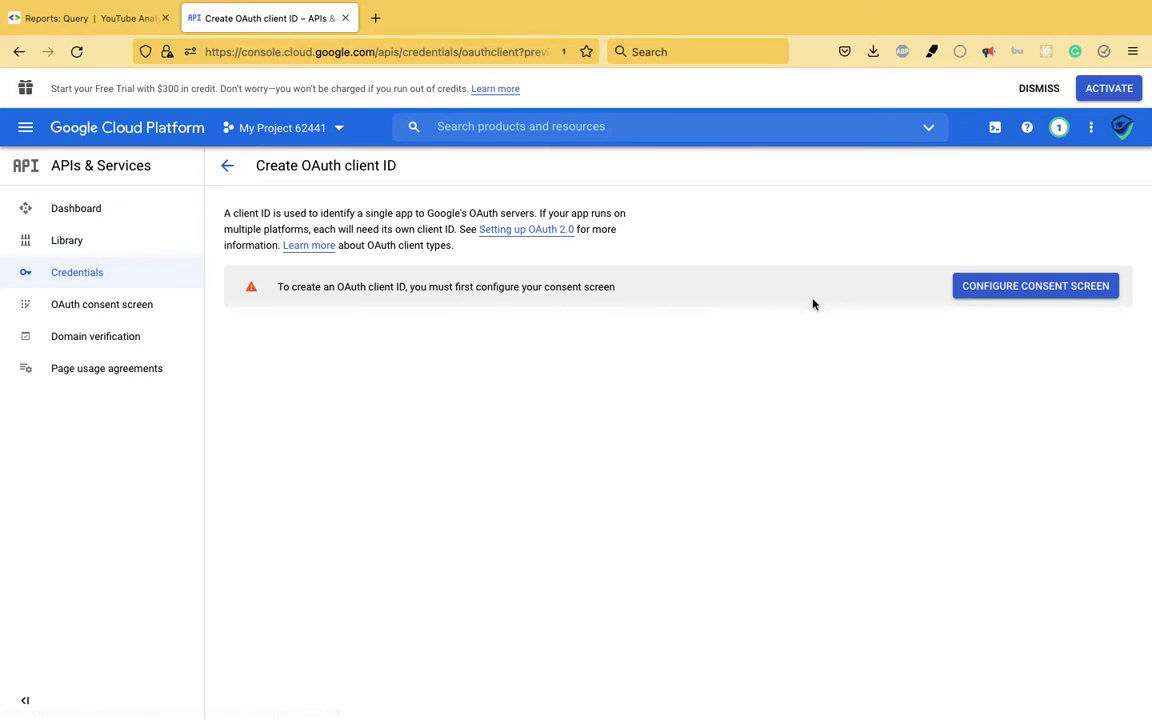
click(1033, 295)
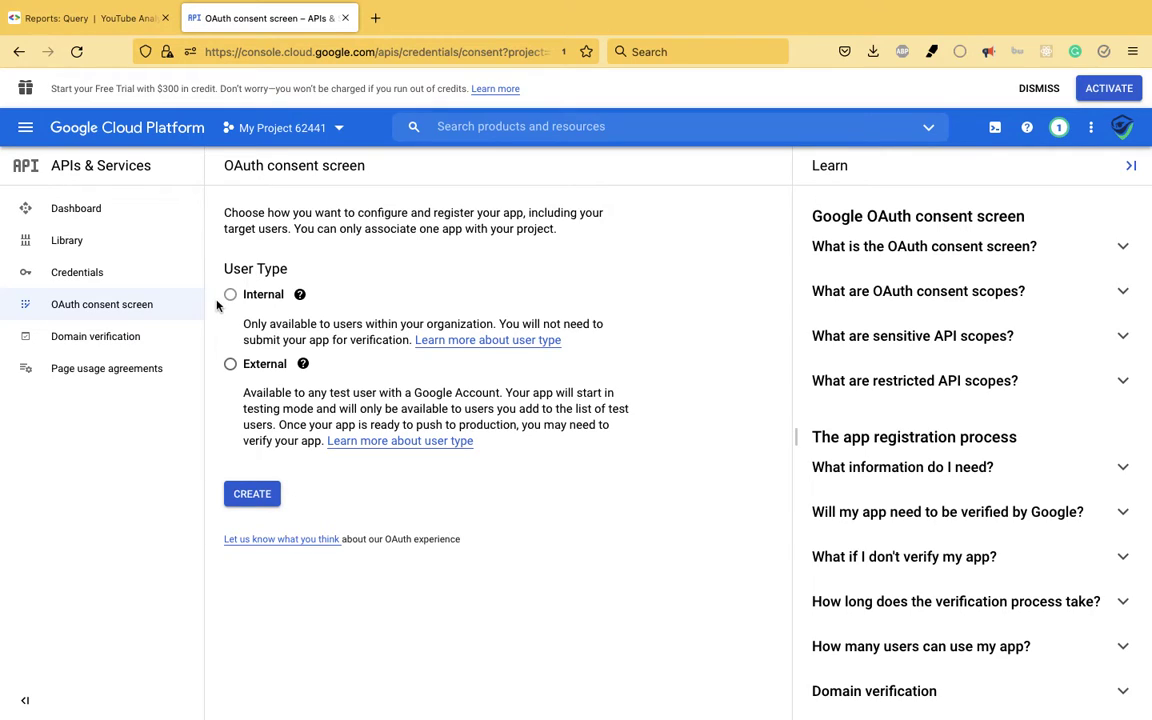
- Choose the External user type and create the consent screen registration
click(230, 364)
mouse_move(256, 338)
click(231, 494)
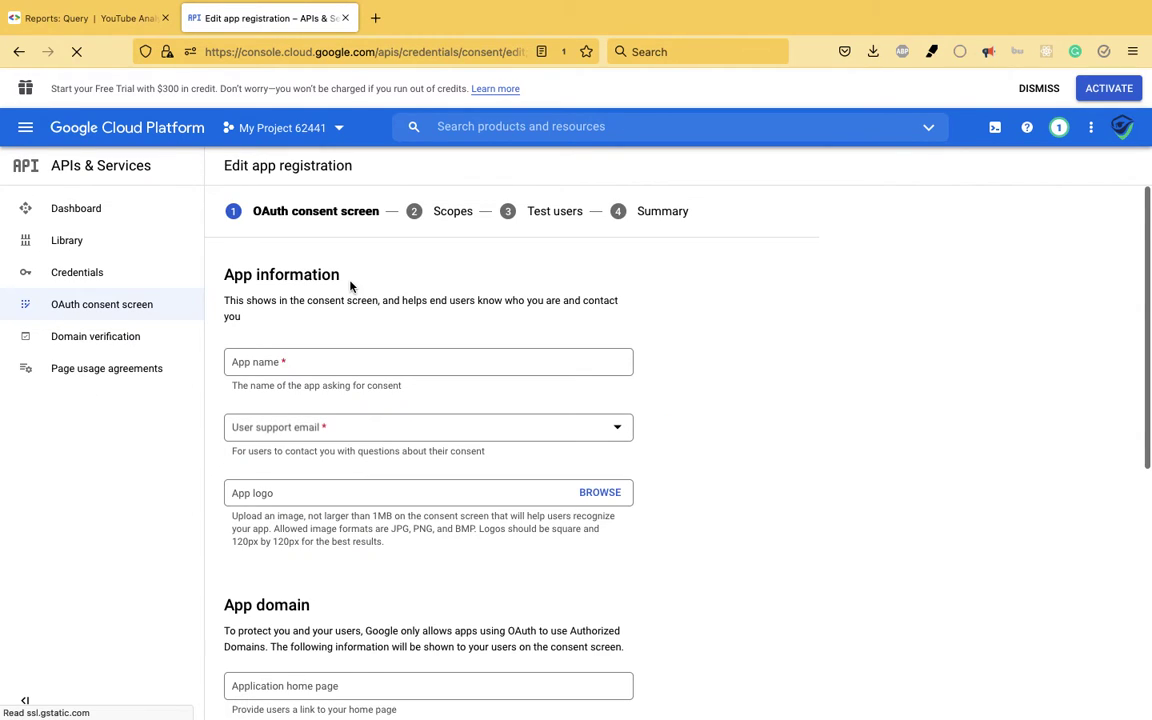
- Enter 'youtube_analytics_test' as the app name, fixing the typos
click(324, 361)
text(yotube)
key(BackSpace)
key(BackSpace)
text(u)
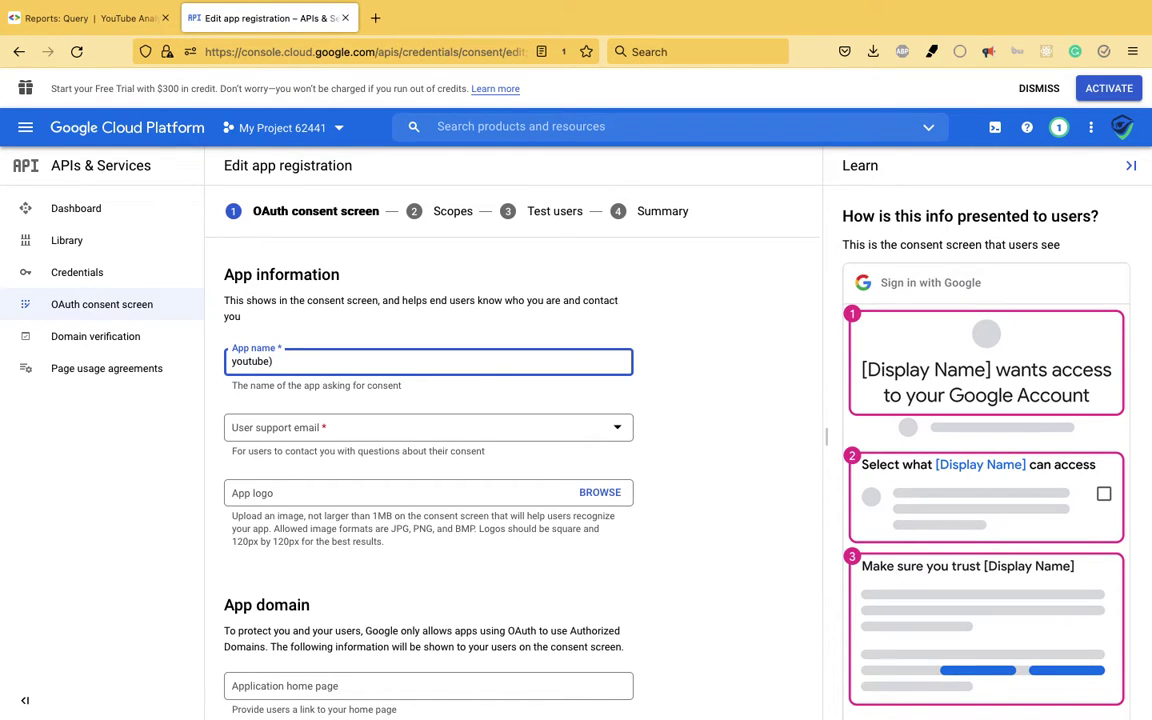
text(tube_analytics)test)
key(Left)
key(Left)
key(Left)
key(Left)
key(BackSpace)
text(_)
- Set the account's address as support e-mail, enter the developer contact e-mail, and save
click(337, 429)
click(337, 438)
scroll(337, 440, down, 4)
scroll(337, 442, down, 5)
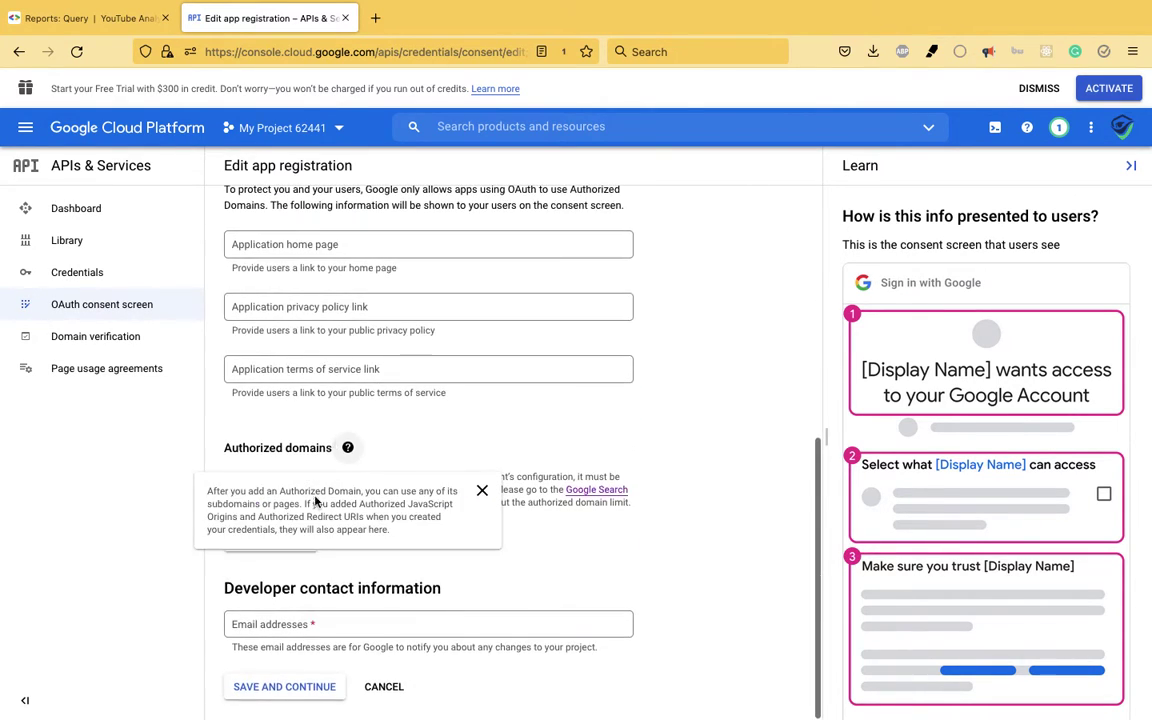
click(288, 626)
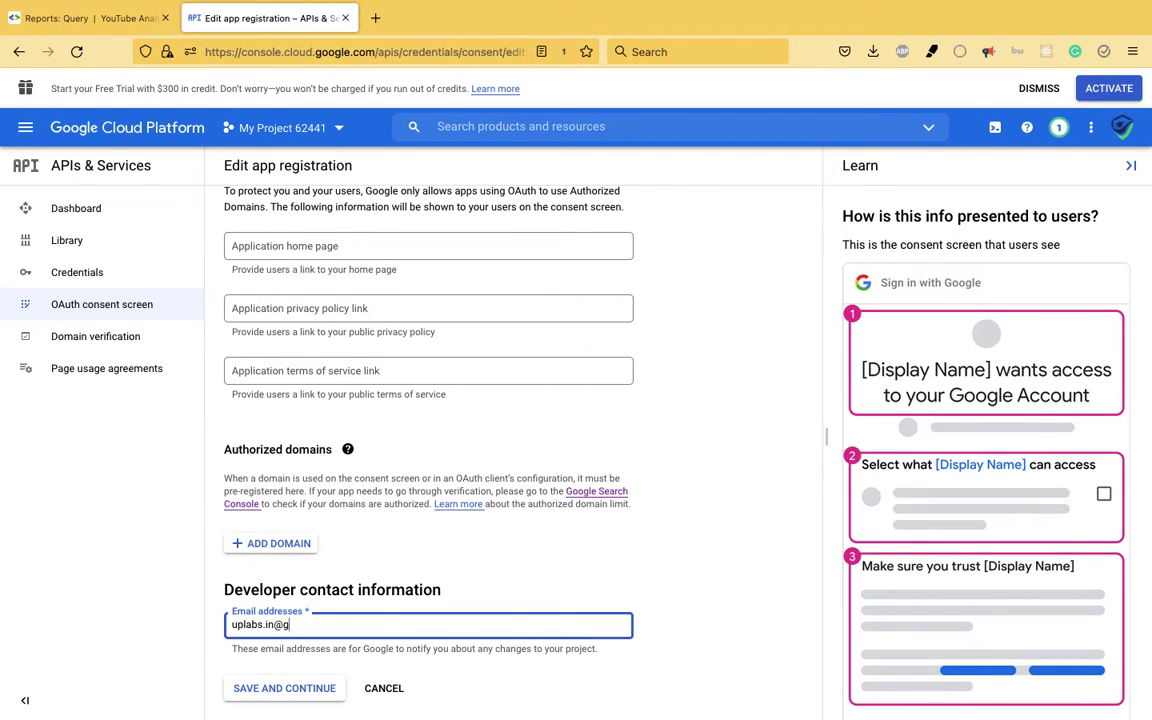
click(284, 688)
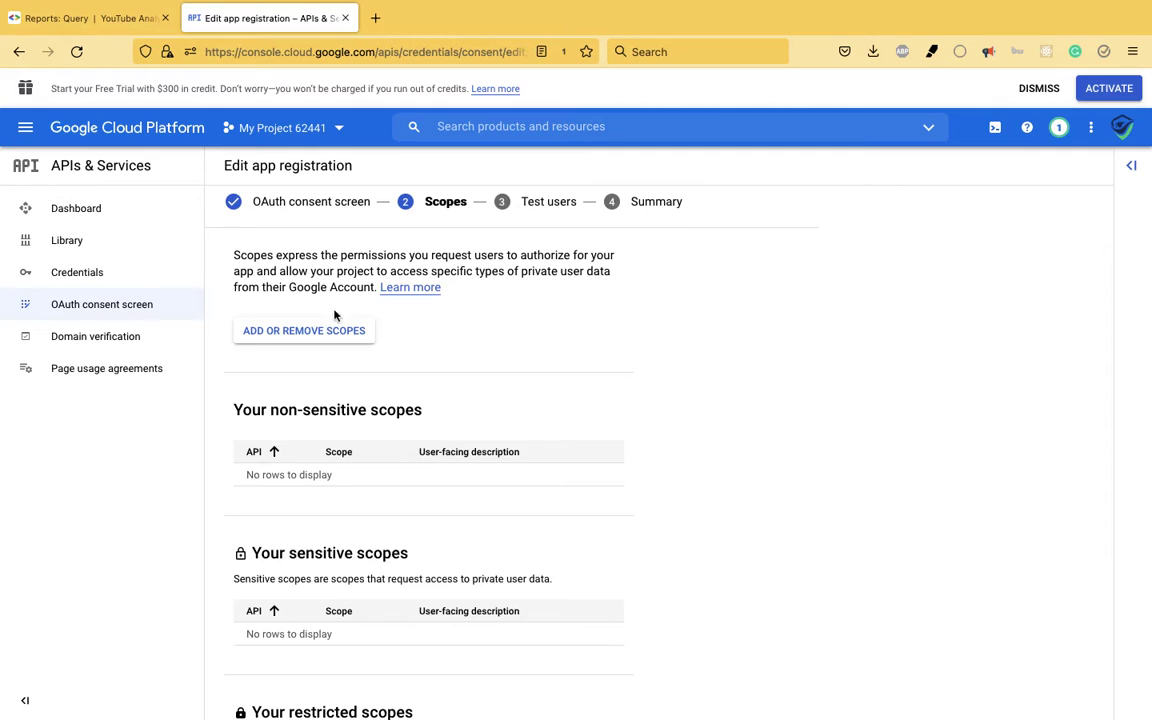
- Continue past the Scopes step without adding any scopes
scroll(451, 411, down, 3)
scroll(451, 411, up, 3)
scroll(451, 411, down, 3)
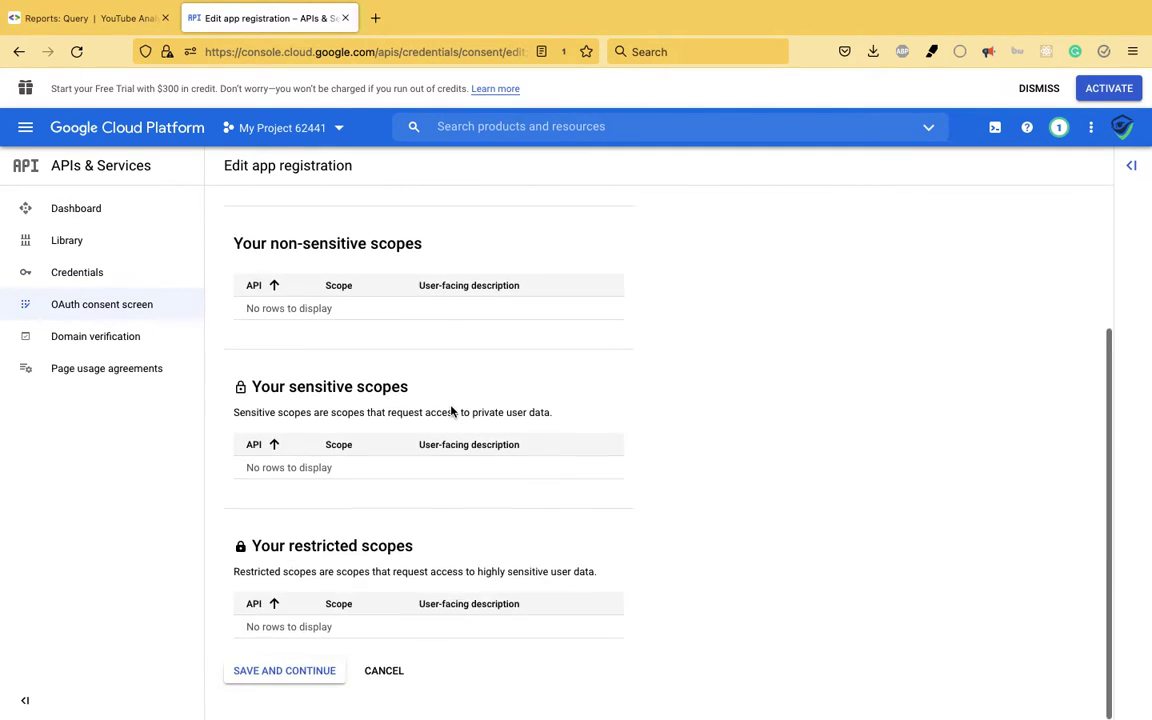
click(288, 689)
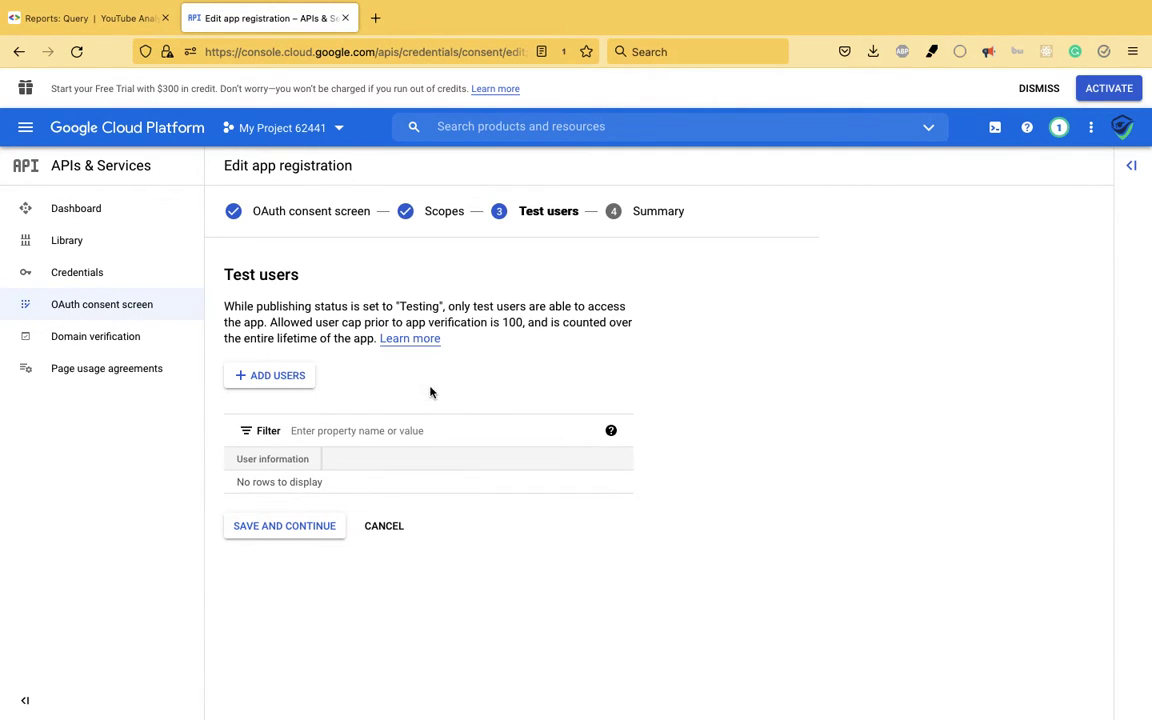
- Add the account's e-mail address as a test user
click(268, 380)
click(643, 239)
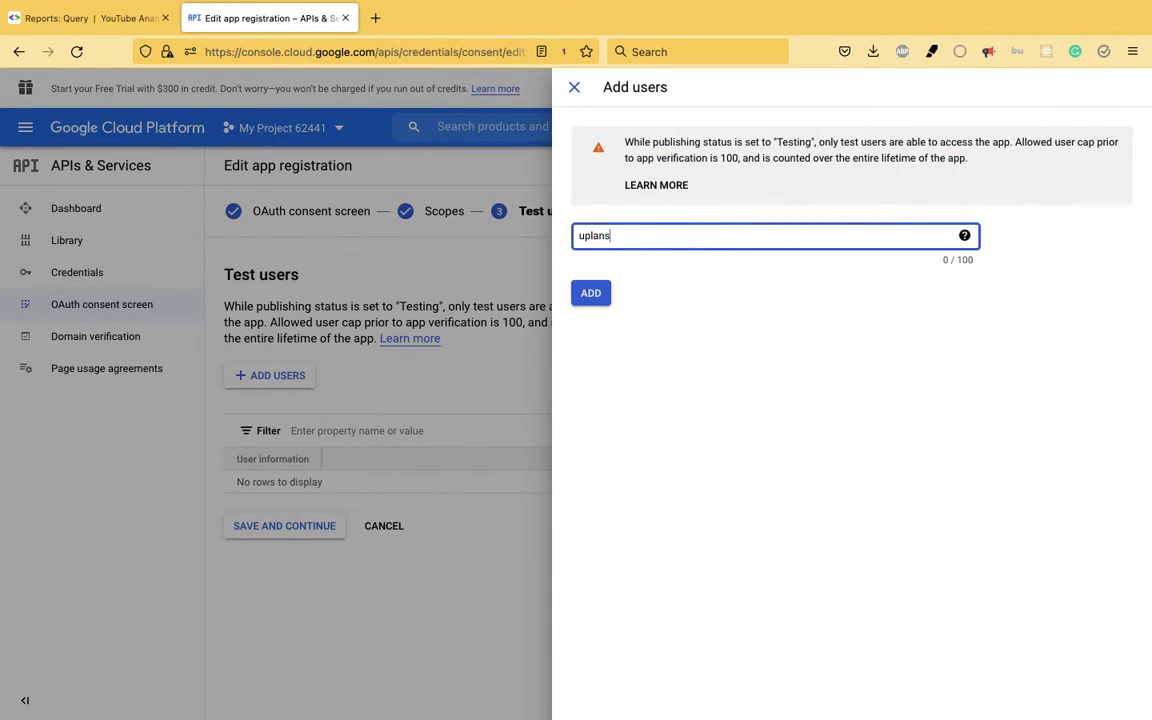
key(Return)
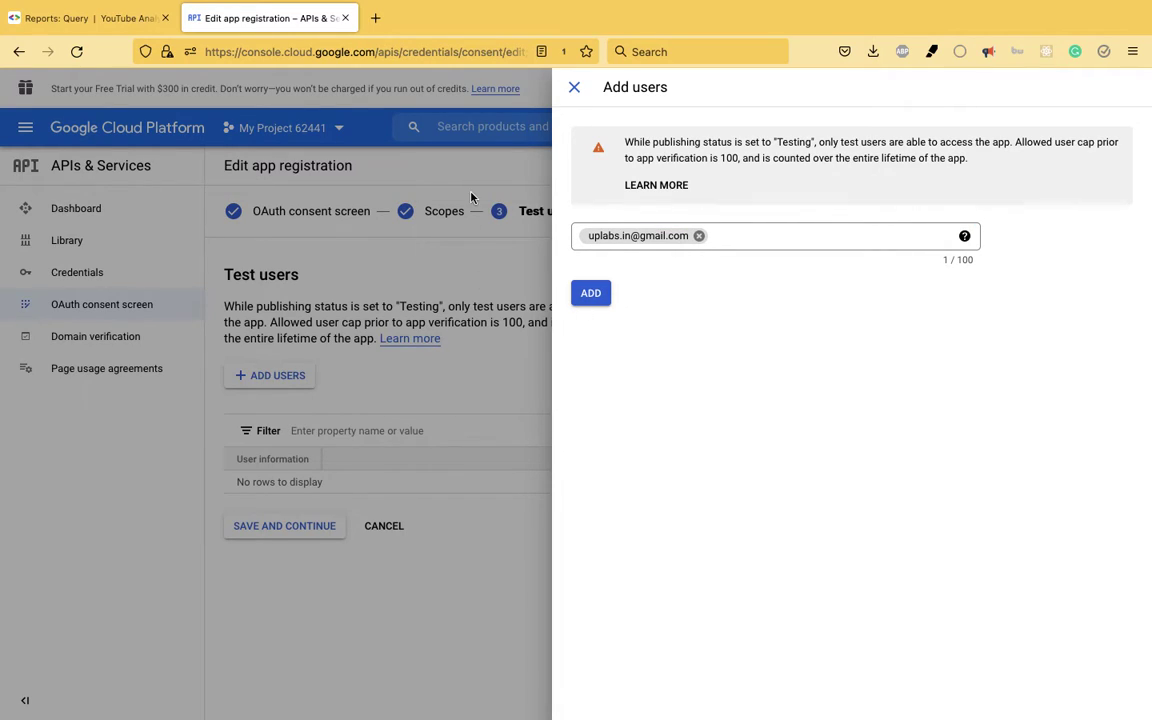
click(576, 89)
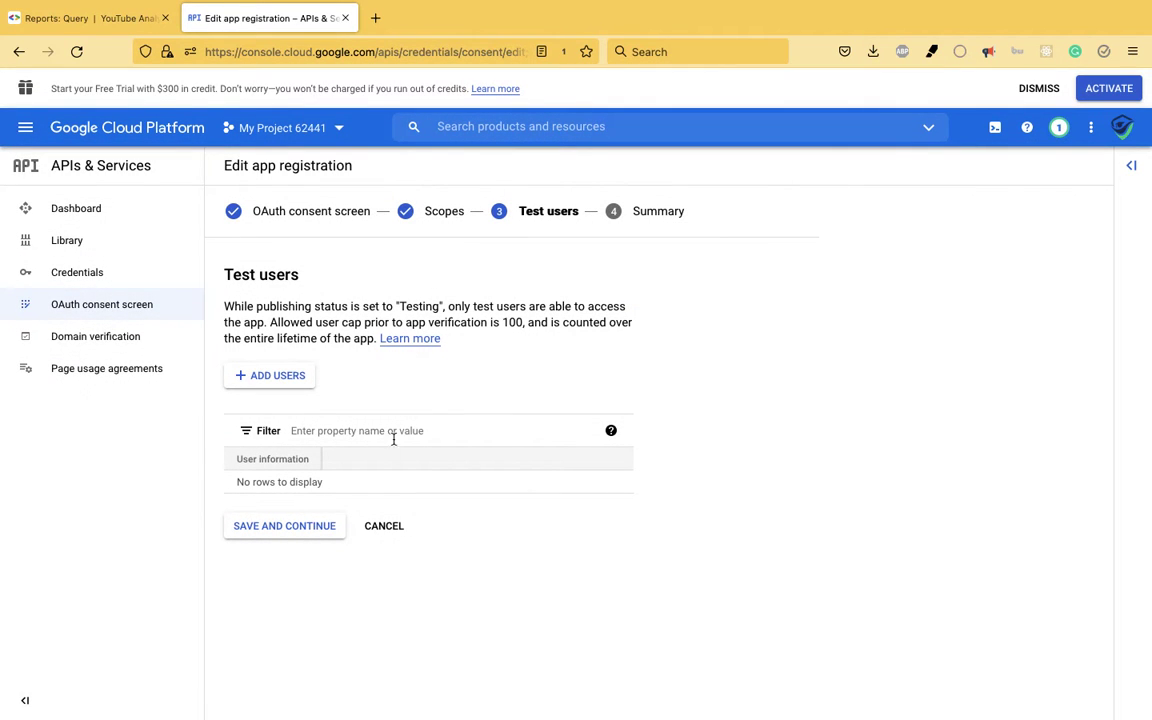
- Save the test users, review the Summary, and return to the Credentials page
click(296, 540)
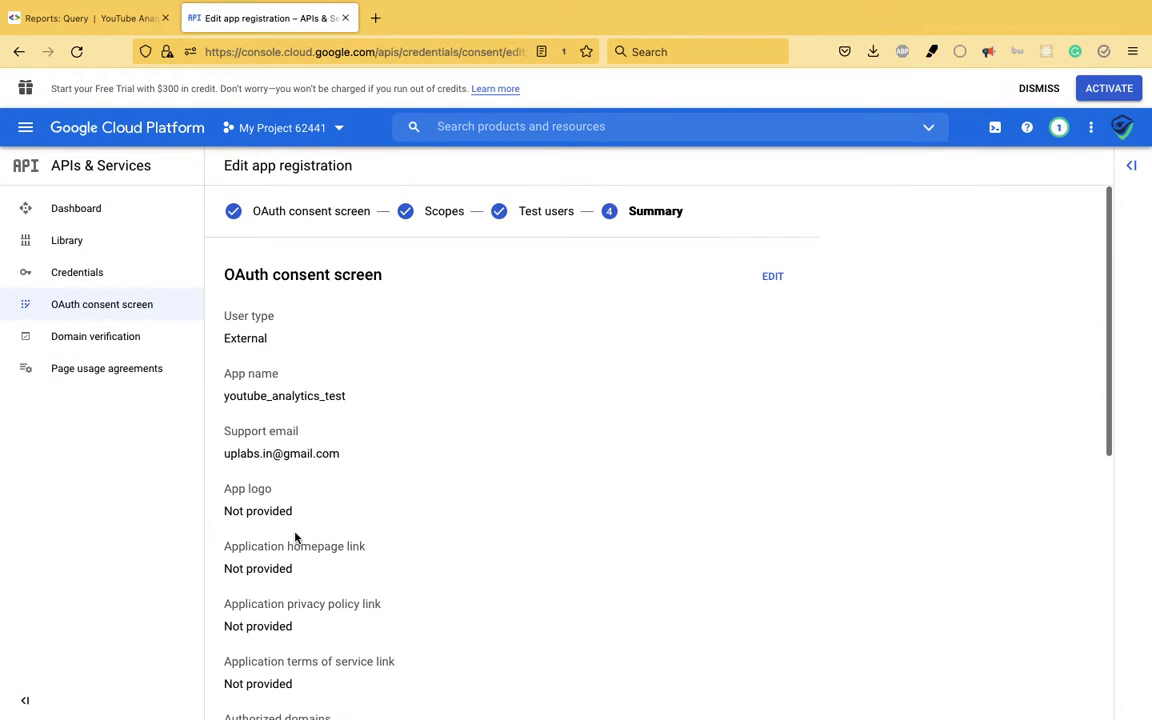
scroll(308, 538, down, 10)
scroll(411, 573, up, 10)
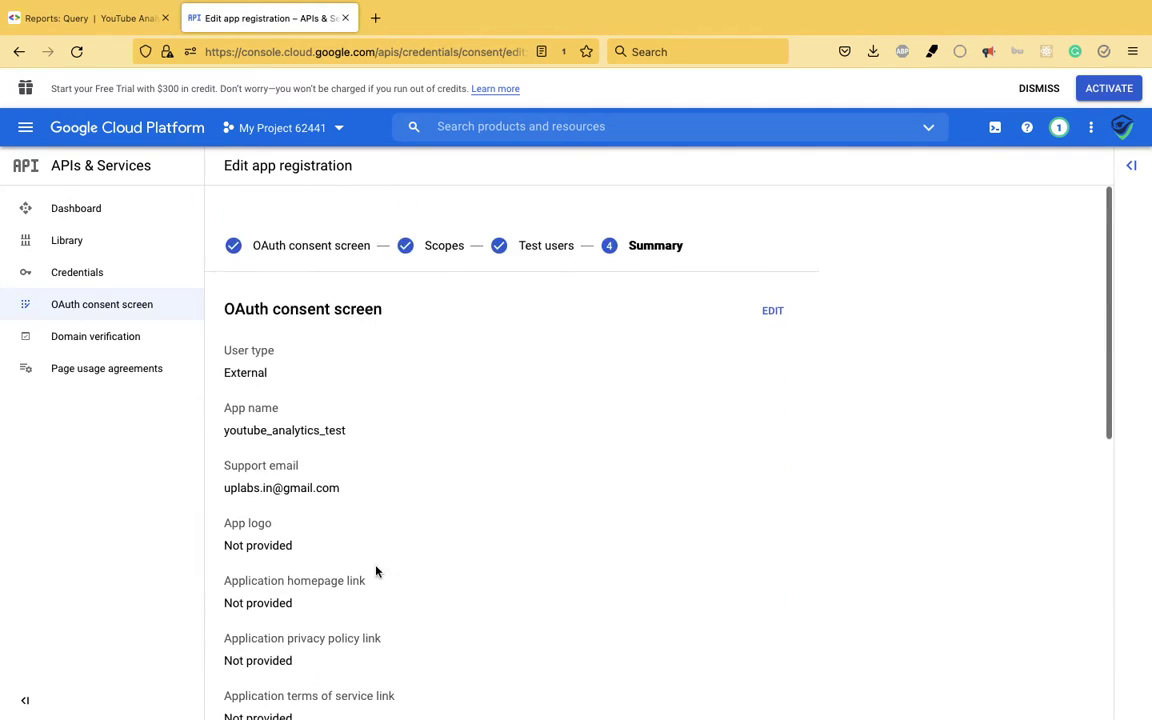
click(121, 278)
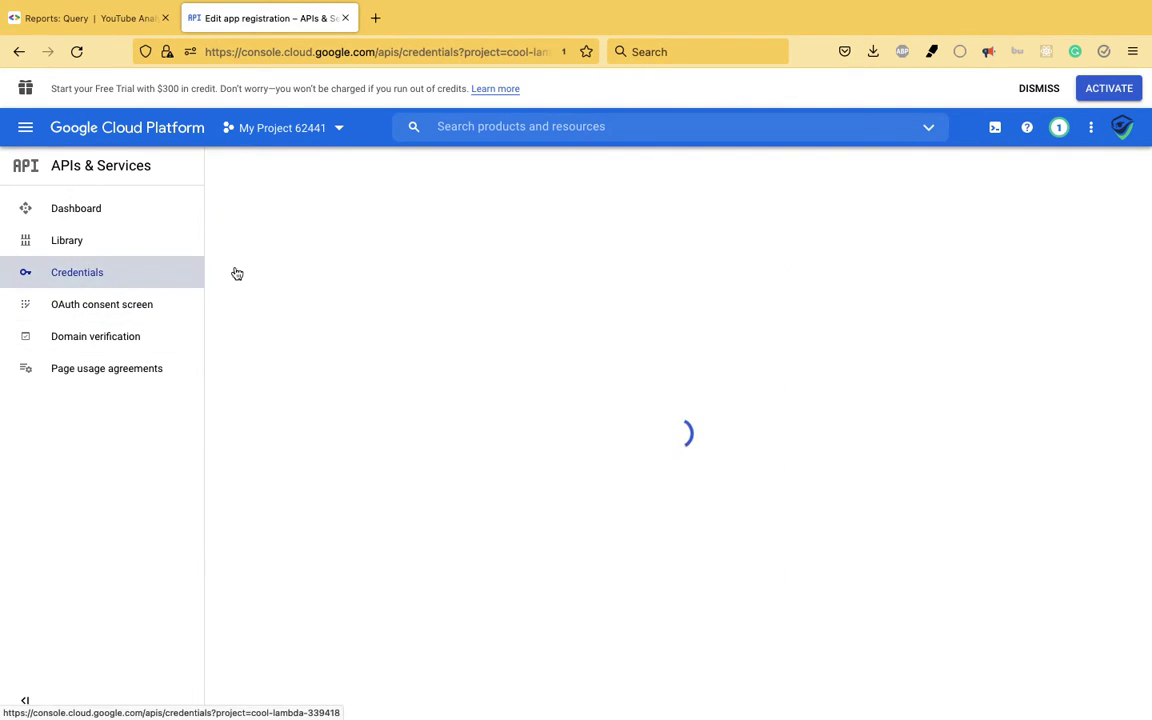